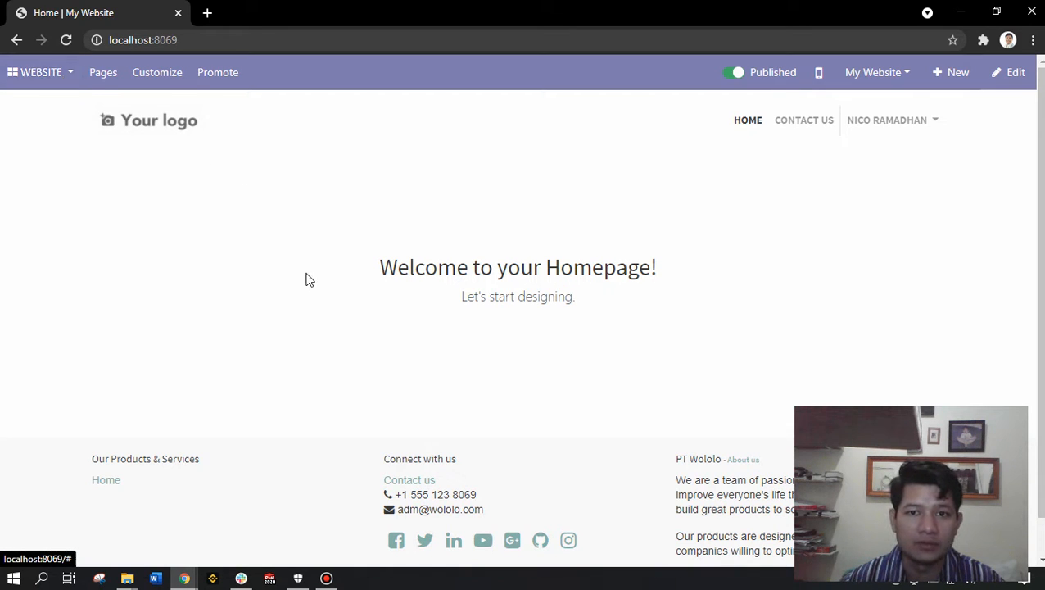
- Leave the website homepage and go to the Odoo Apps page from the app list
click(55, 83)
mouse_move(31, 77)
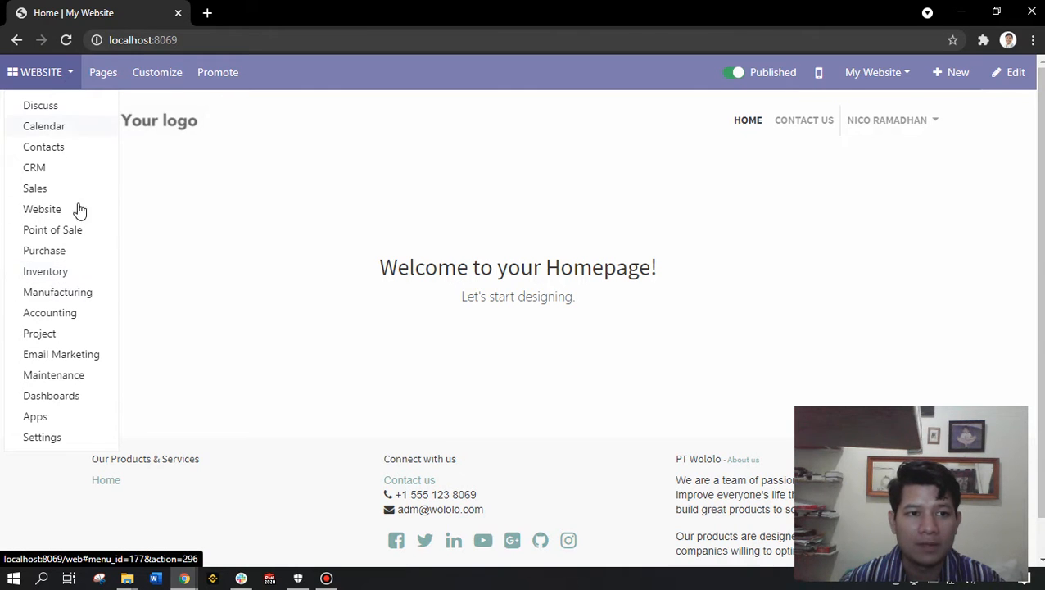
click(47, 417)
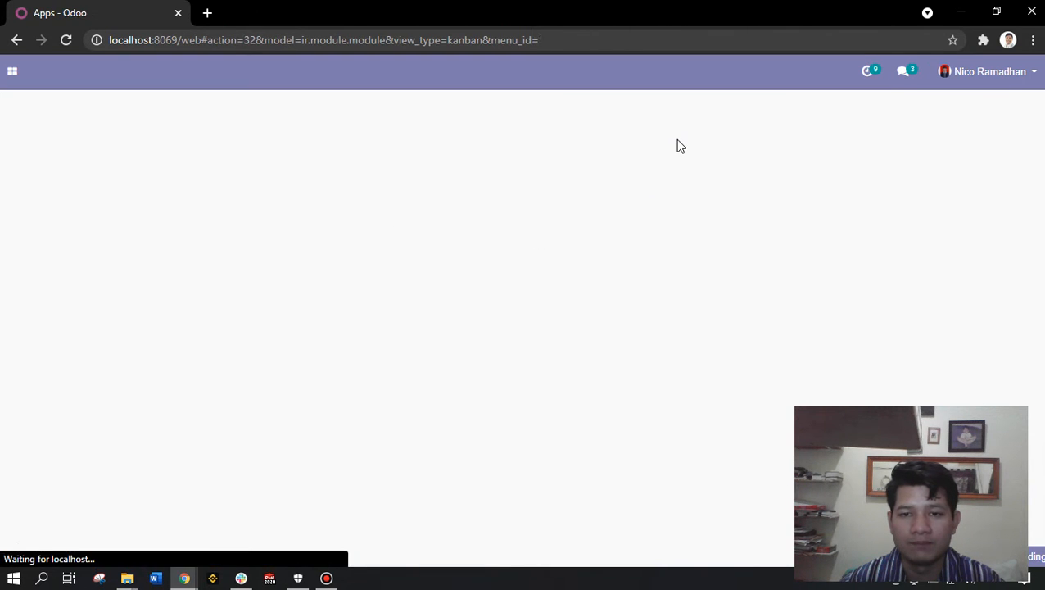
- Search the Apps page for 'inventory' to show the installed Inventory app
text(in)
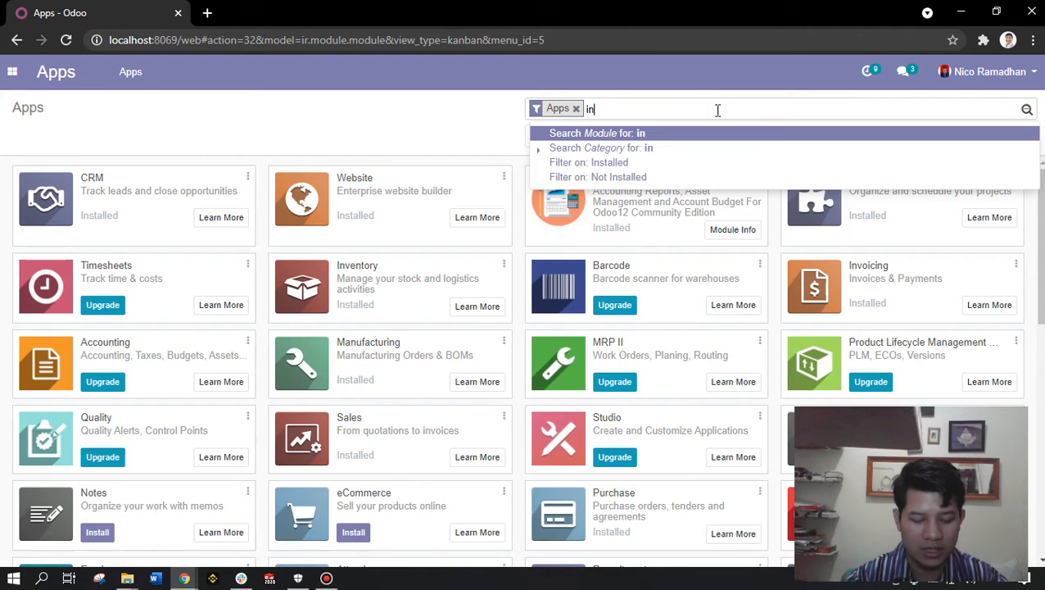
text(ventoru)
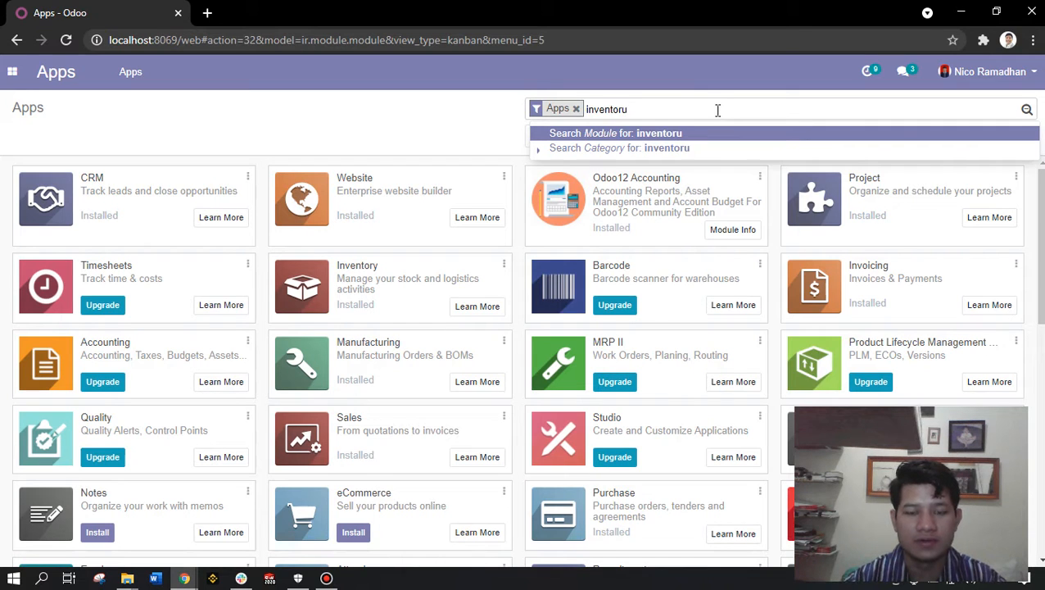
key(BackSpace)
text(y)
key(Return)
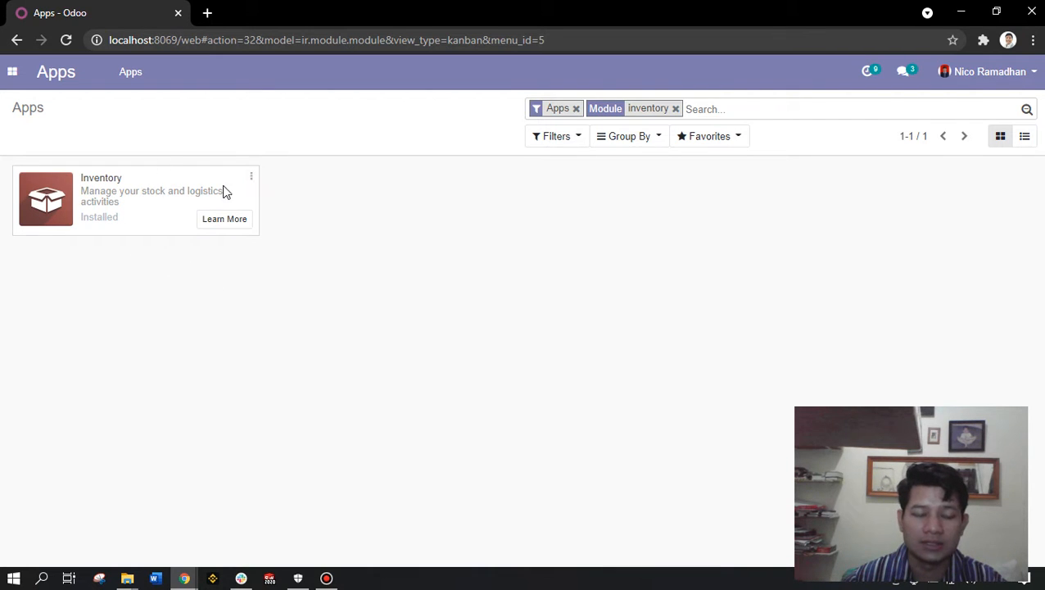
click(10, 74)
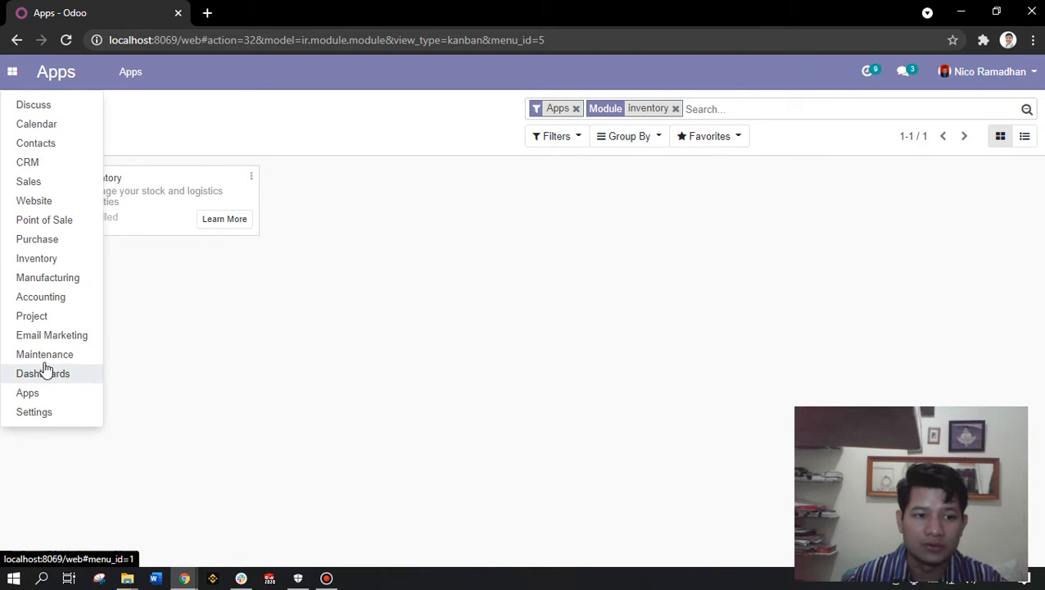
- Open the Inventory app's Configuration > Settings page
click(51, 260)
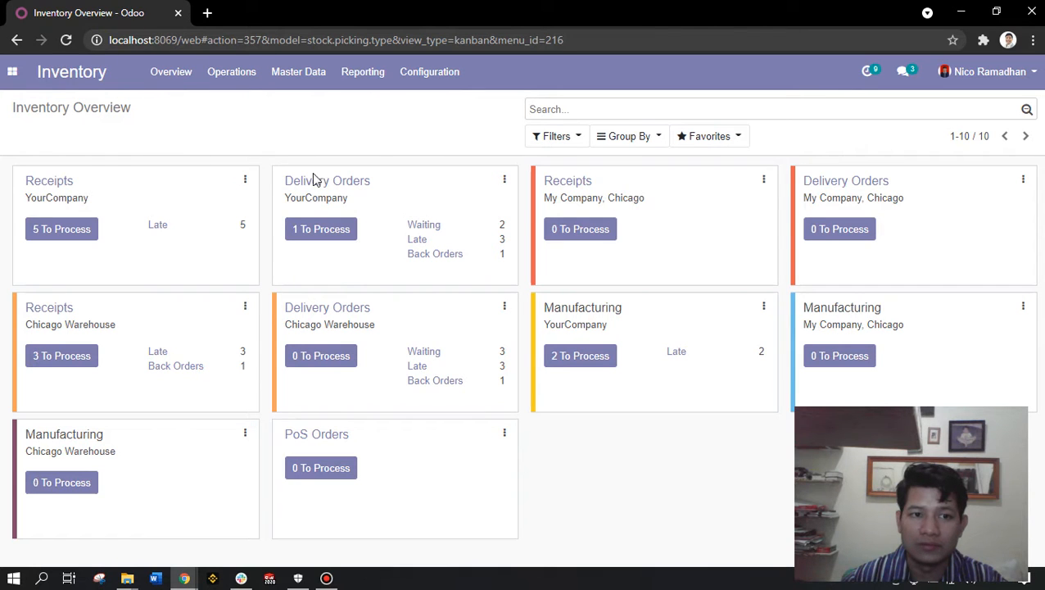
click(443, 75)
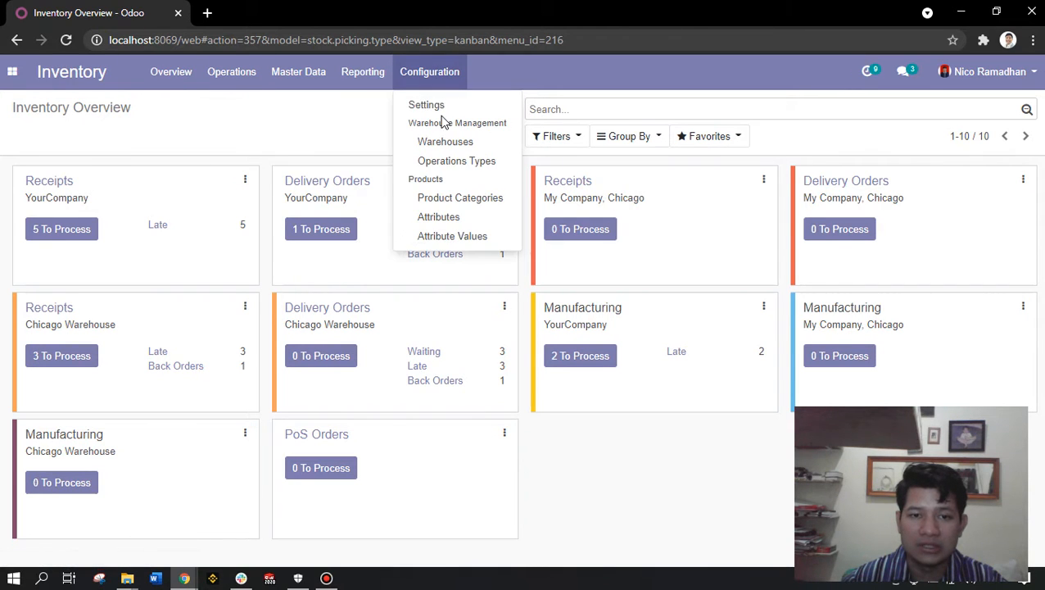
click(440, 112)
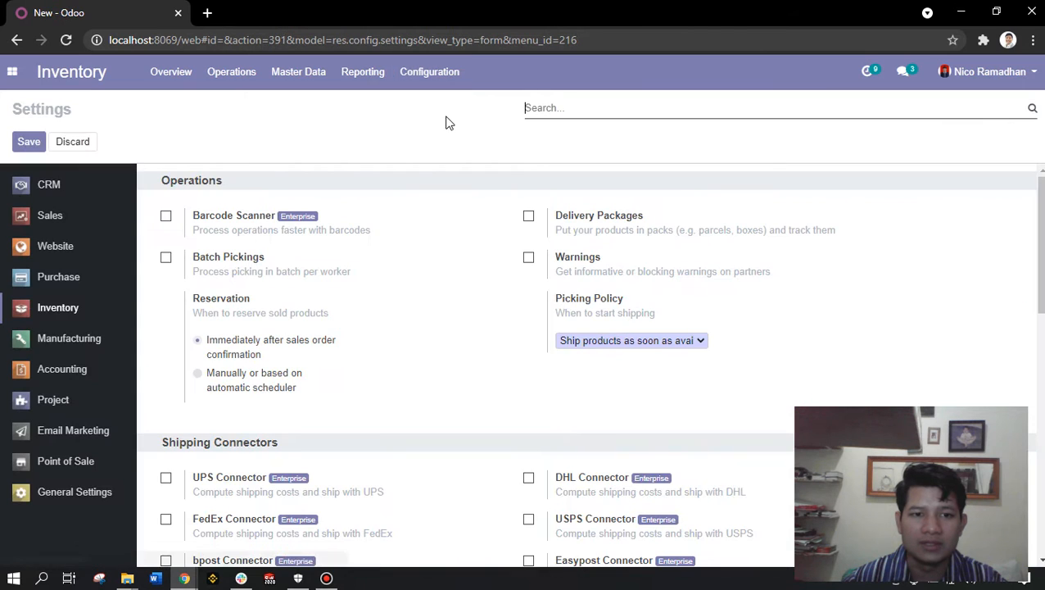
scroll(425, 235, down, 1)
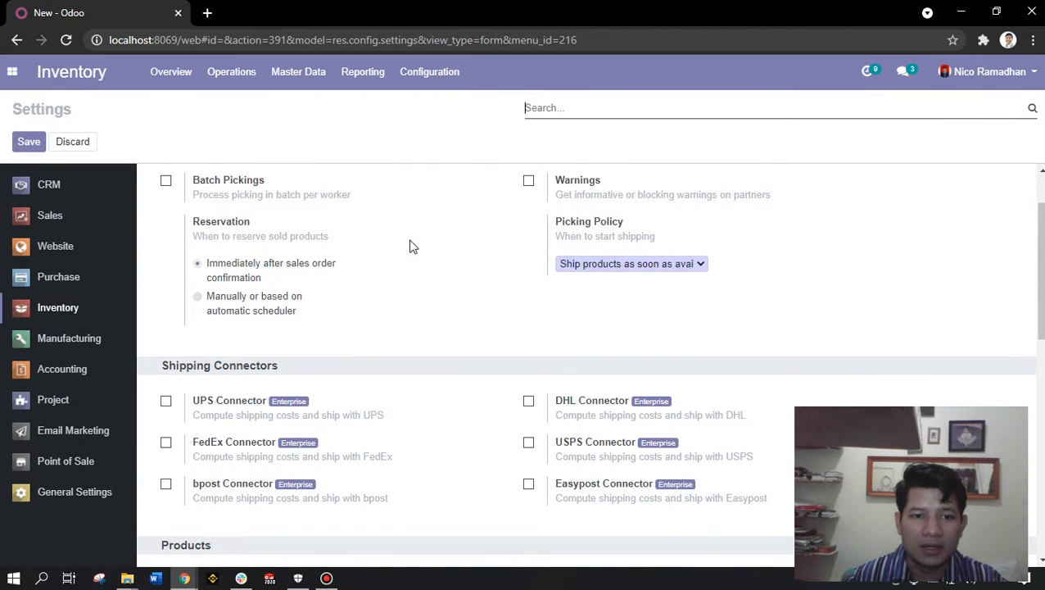
scroll(413, 247, down, 2)
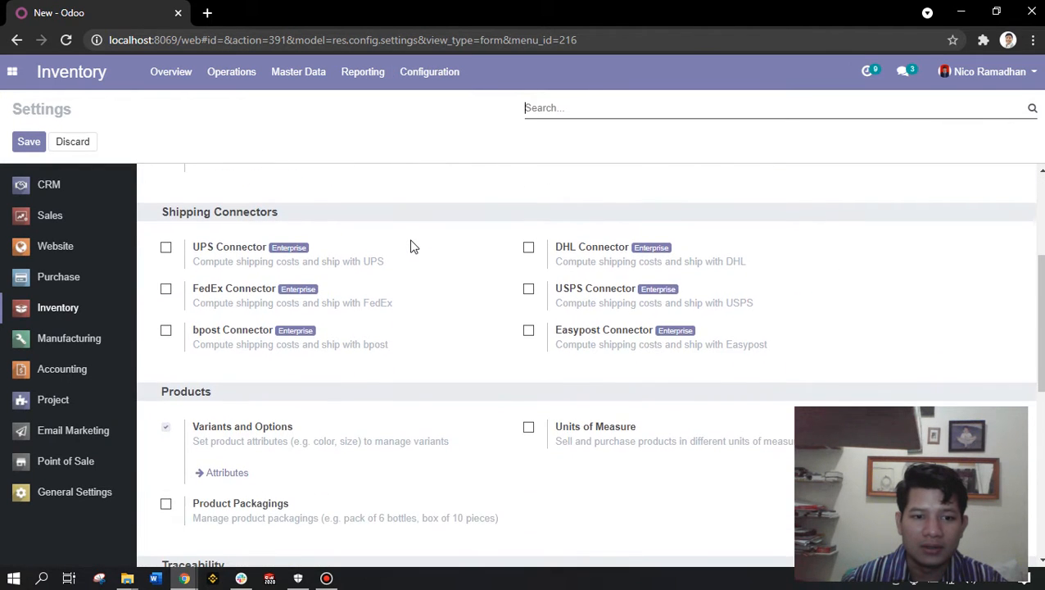
scroll(412, 247, down, 2)
scroll(413, 246, down, 3)
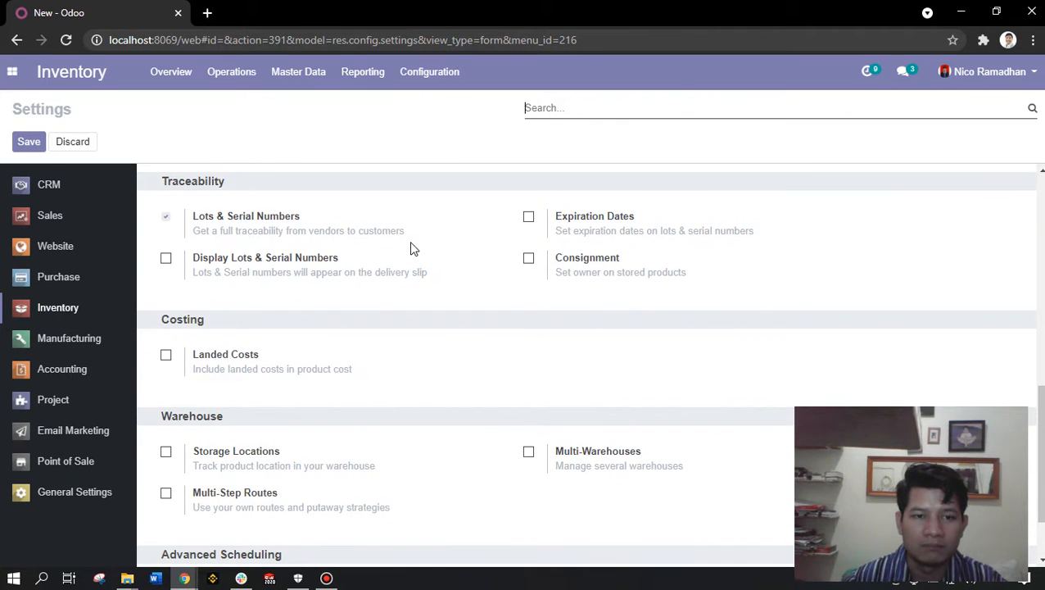
scroll(413, 247, up, 8)
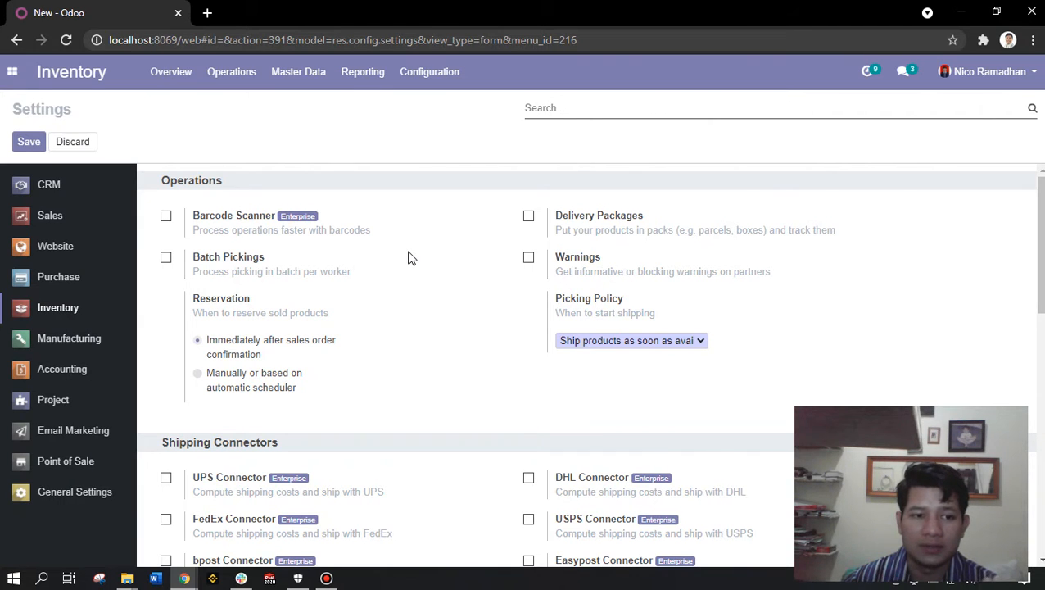
scroll(406, 267, down, 3)
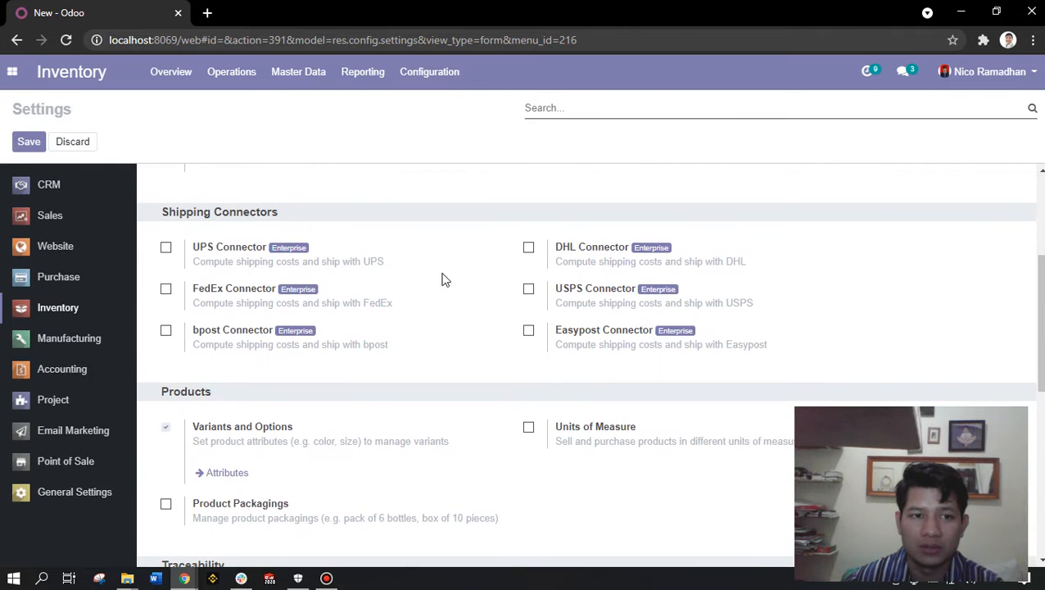
mouse_move(470, 337)
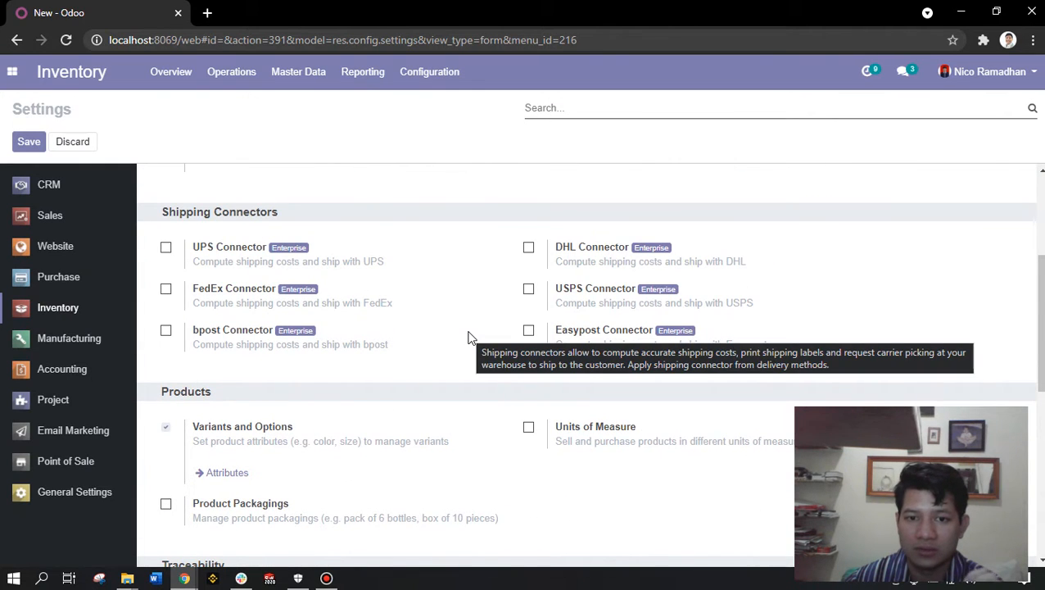
scroll(514, 323, down, 2)
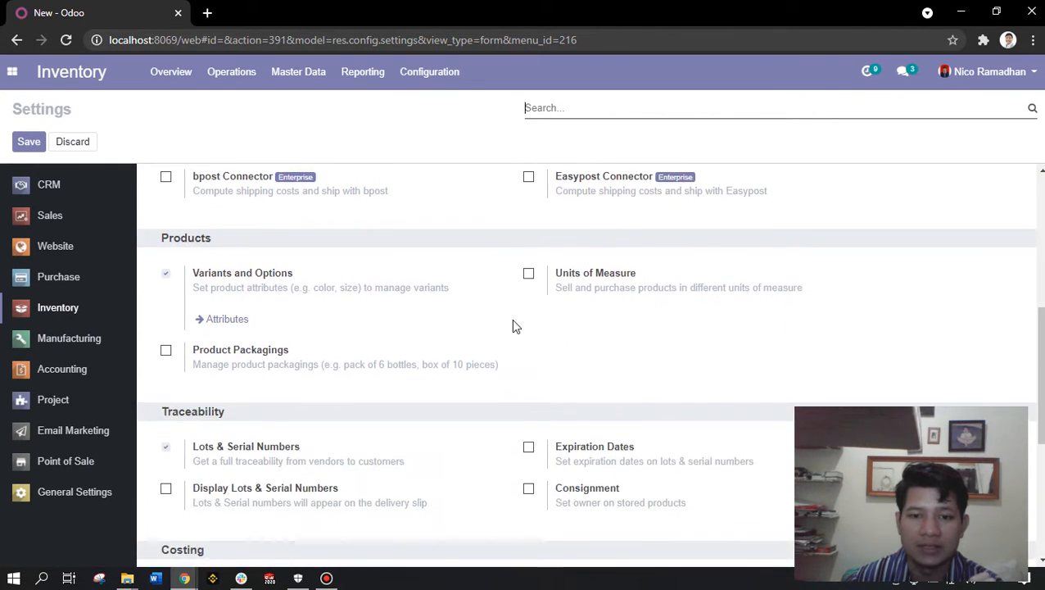
scroll(467, 322, down, 1)
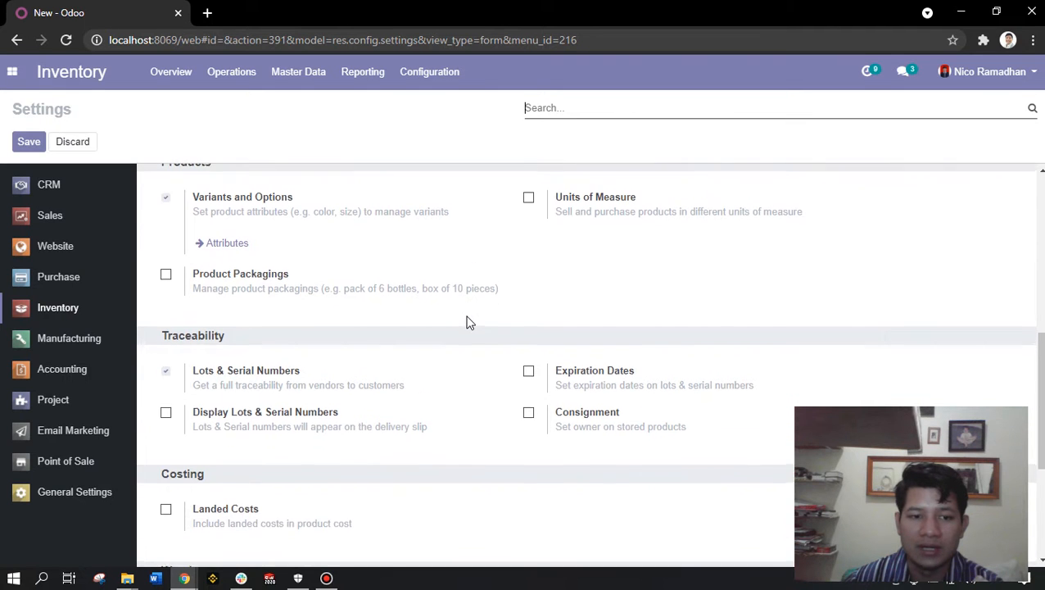
scroll(467, 321, down, 2)
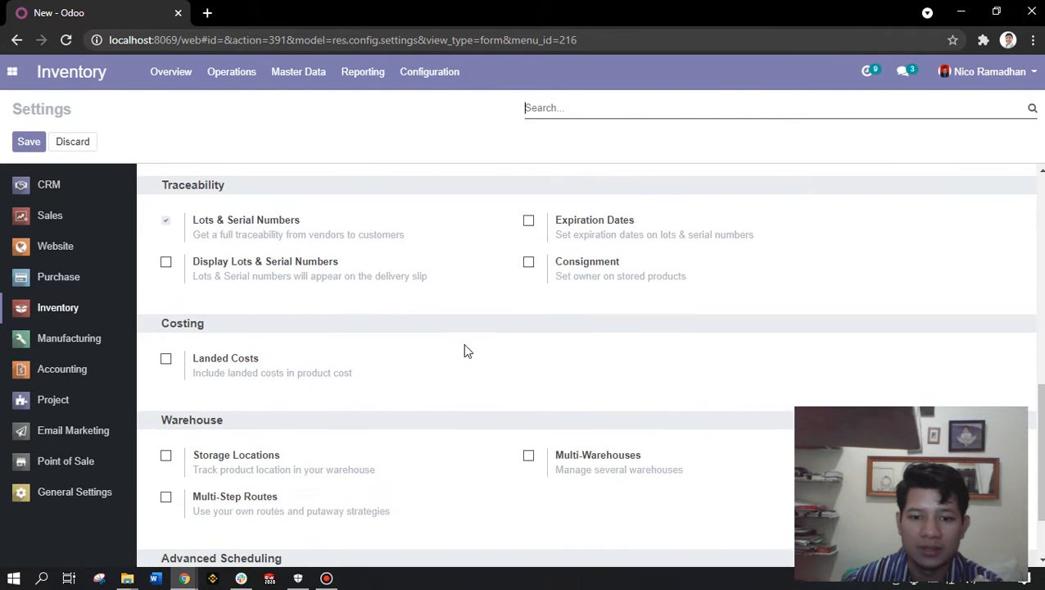
scroll(467, 351, down, 1)
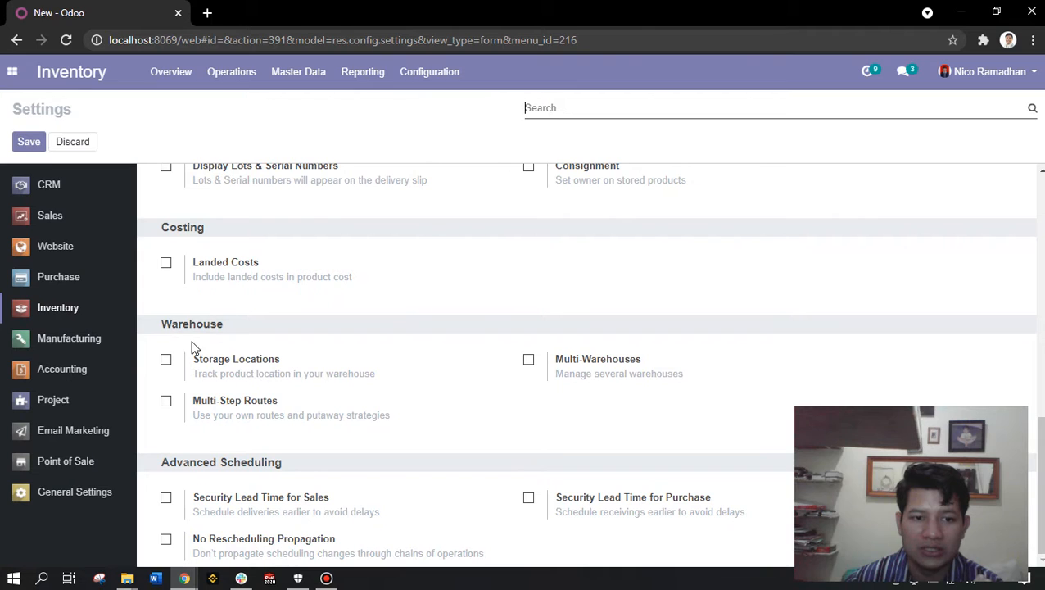
- Enable Multi-Warehouses under Warehouse and save the Inventory settings
click(529, 361)
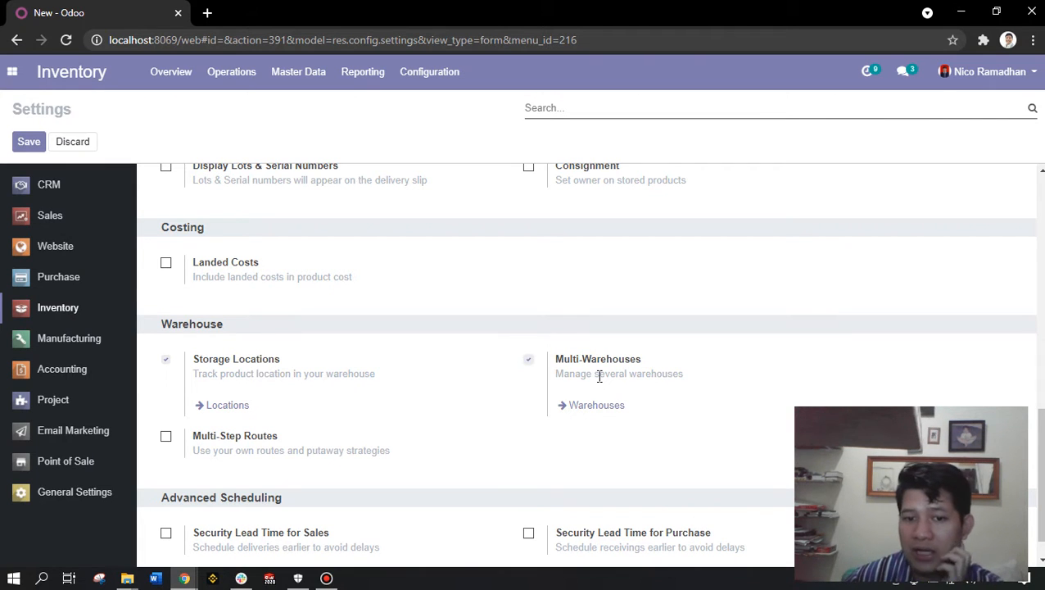
scroll(492, 385, up, 4)
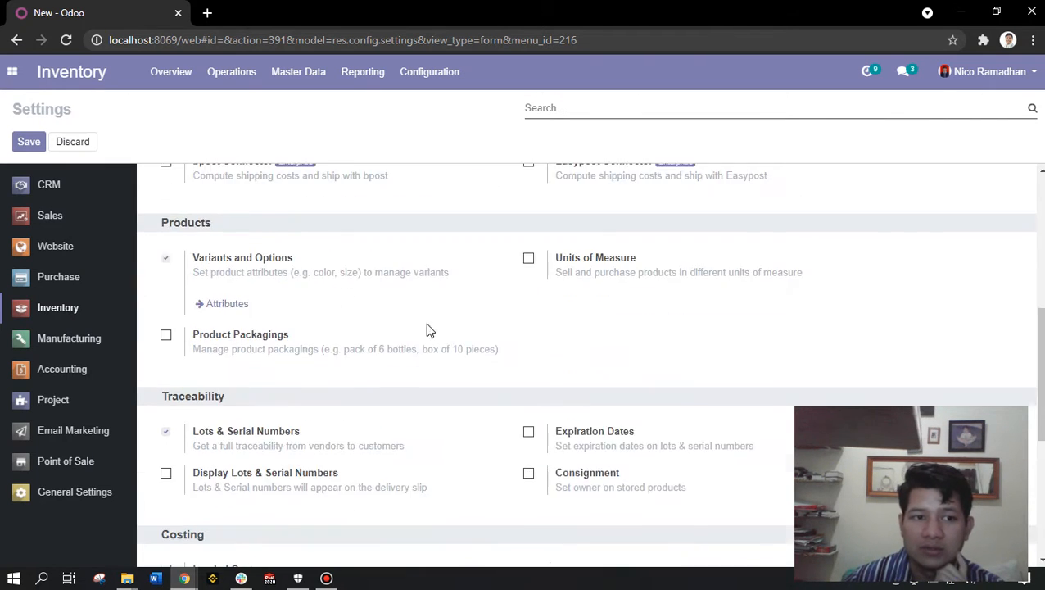
click(27, 144)
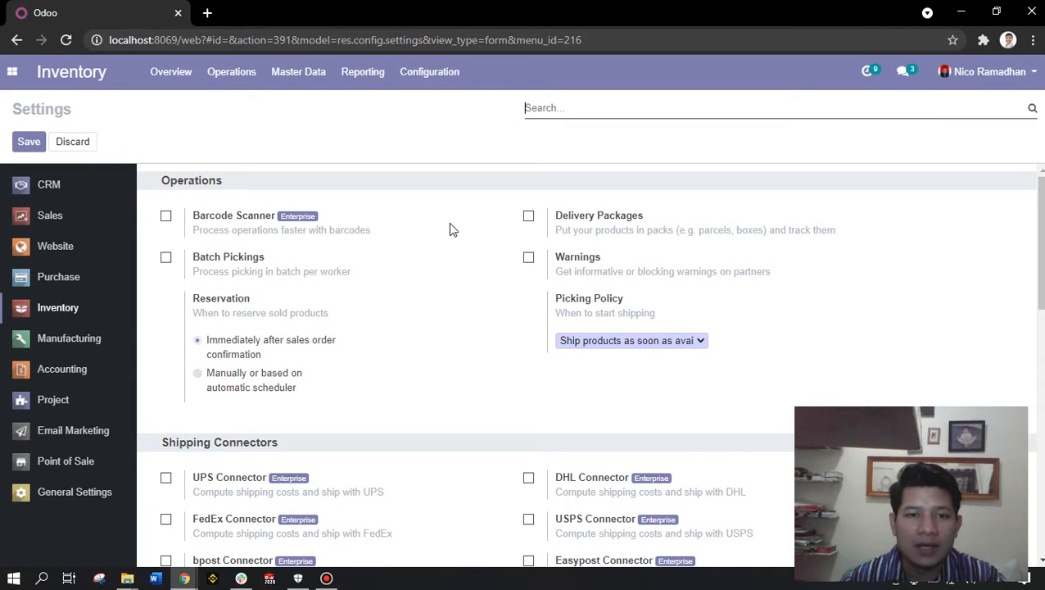
- Switch to the Settings app to reach the internal Users list
click(13, 72)
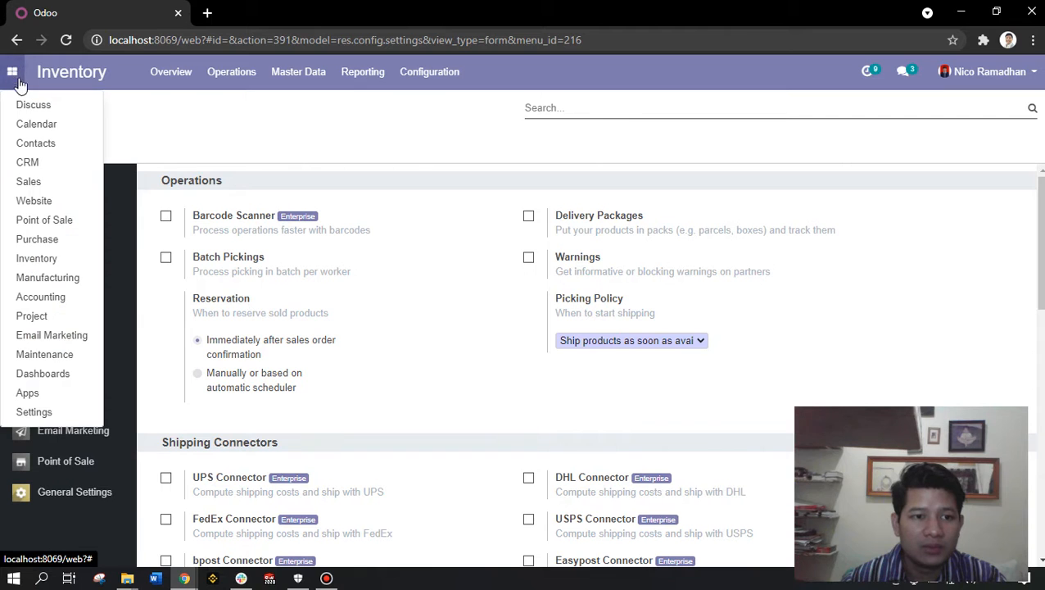
click(41, 412)
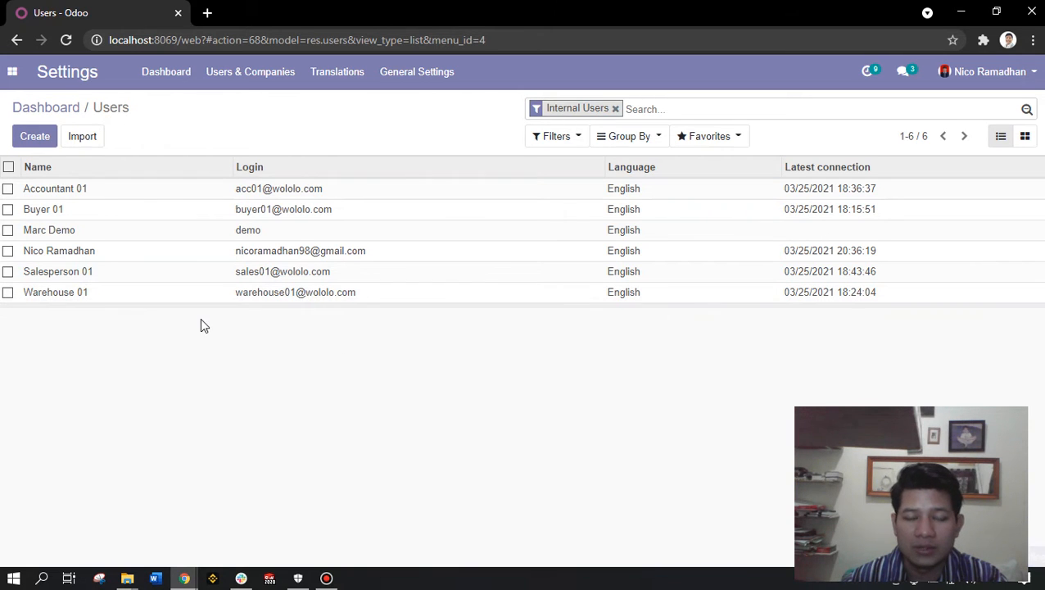
- Open the Warehouse 01 user and bring its Application Accesses section into view
click(238, 293)
scroll(323, 357, down, 1)
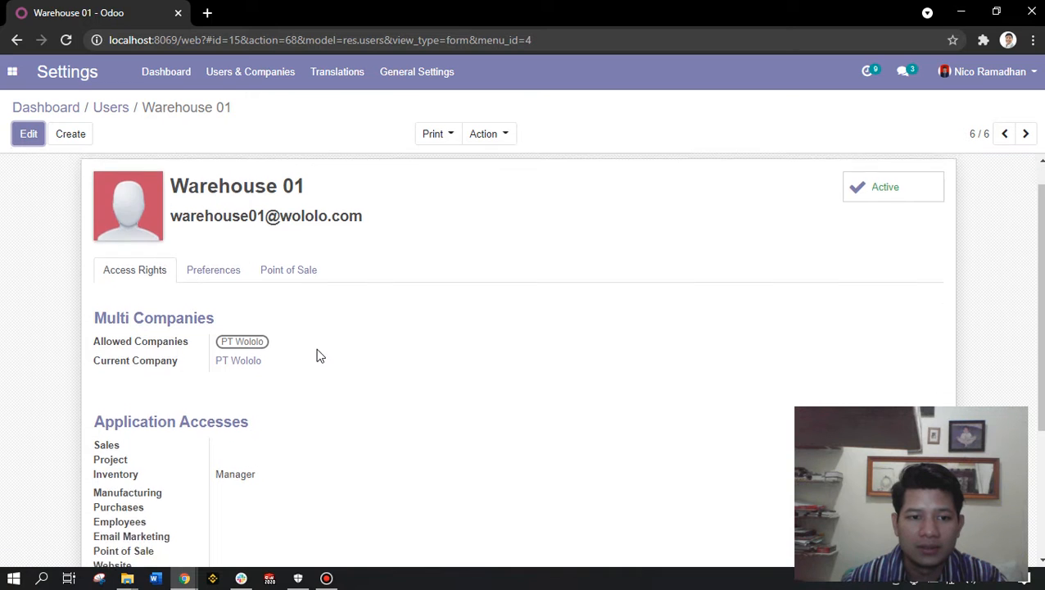
scroll(291, 334, down, 2)
scroll(210, 277, up, 3)
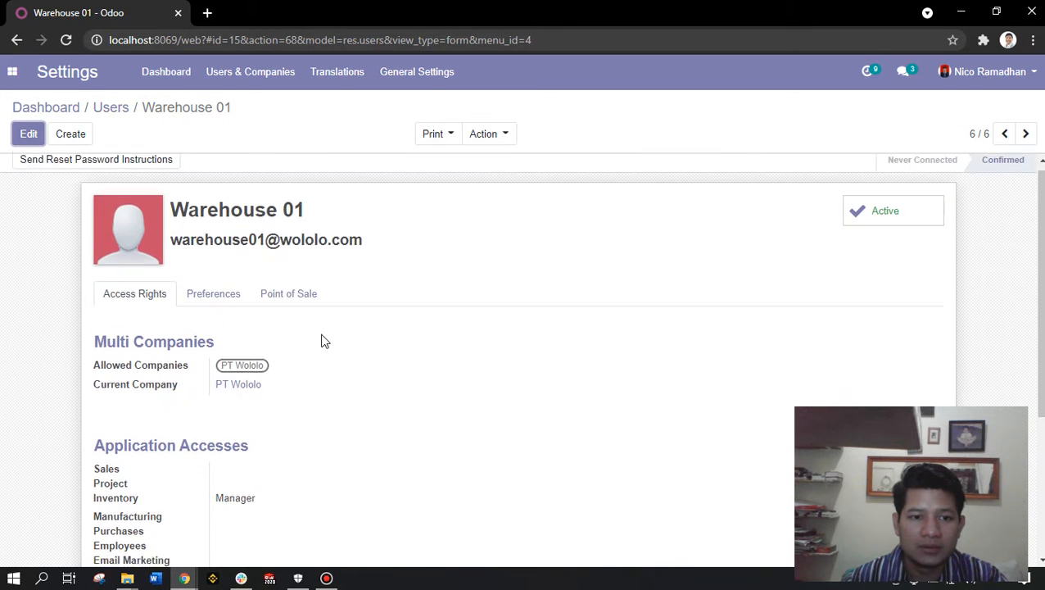
scroll(324, 340, down, 3)
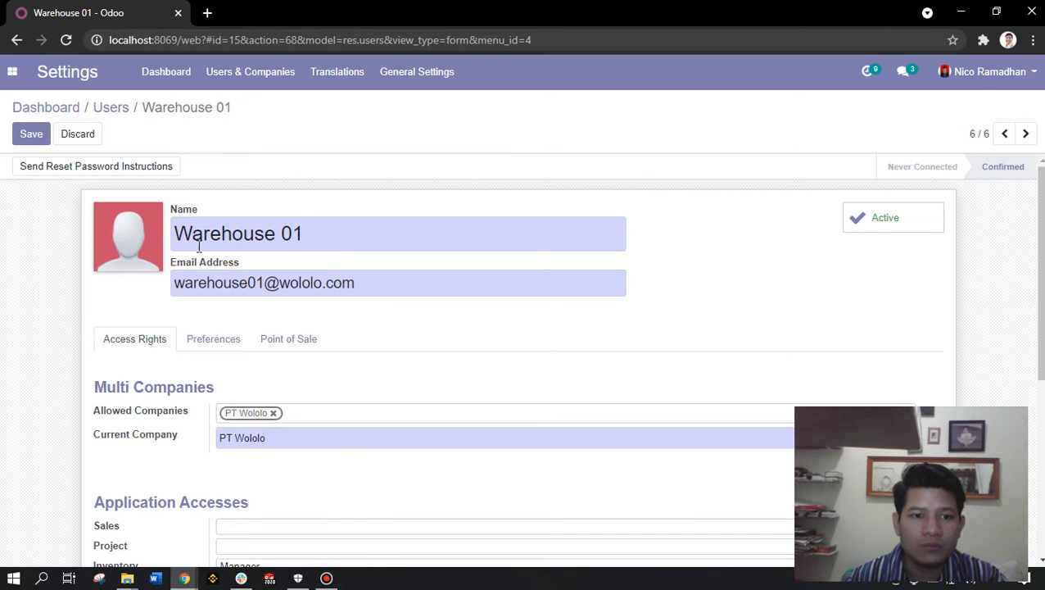
scroll(151, 393, down, 2)
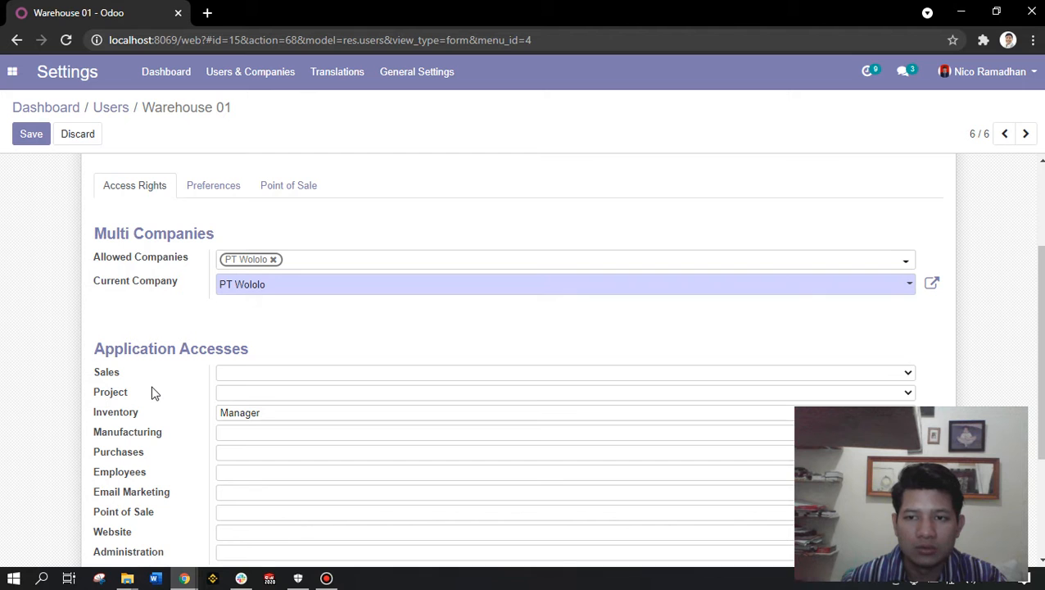
scroll(156, 397, down, 1)
scroll(163, 397, up, 3)
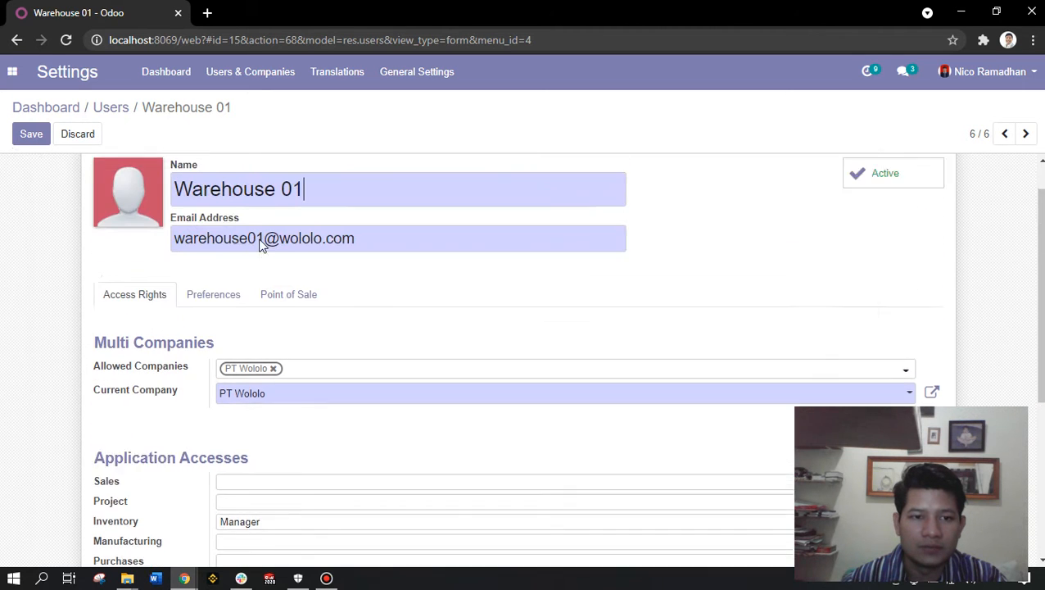
scroll(156, 376, down, 2)
scroll(164, 360, down, 1)
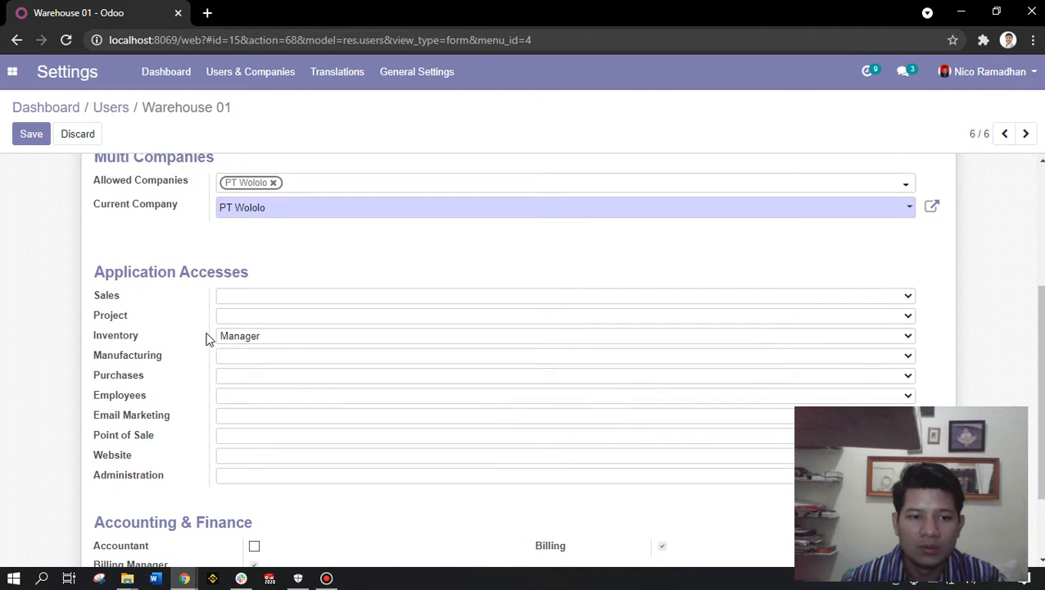
- Set Warehouse 01's Sales access to 'User: All Documents' and save the user
click(235, 297)
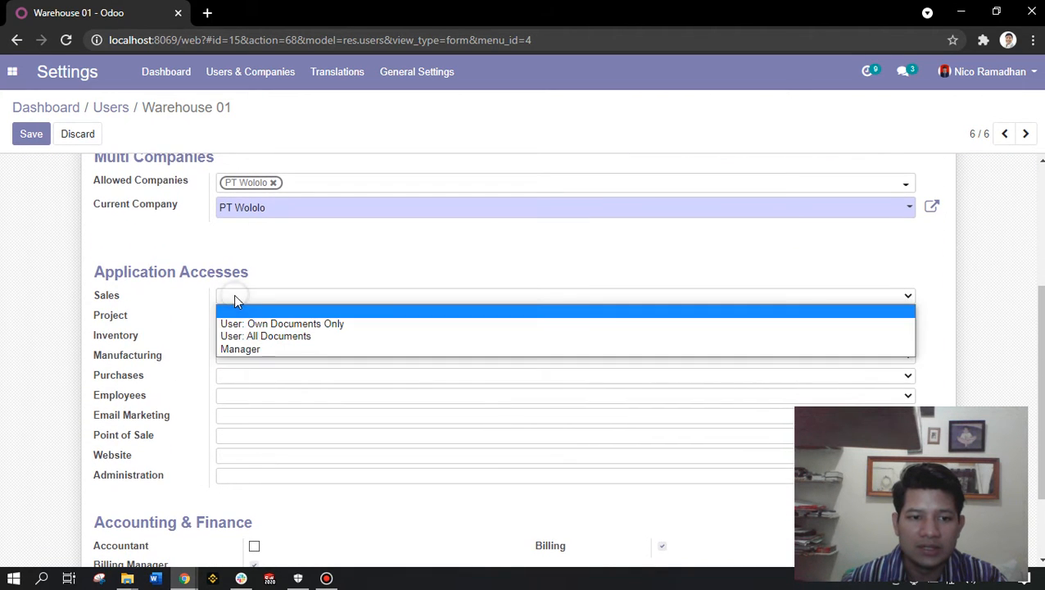
click(275, 339)
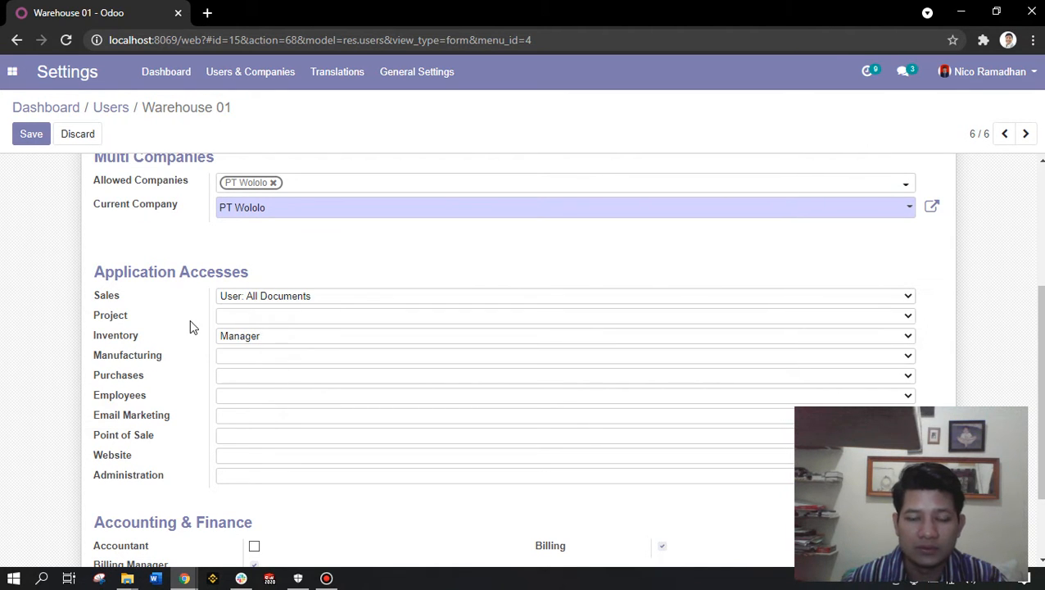
scroll(189, 319, up, 3)
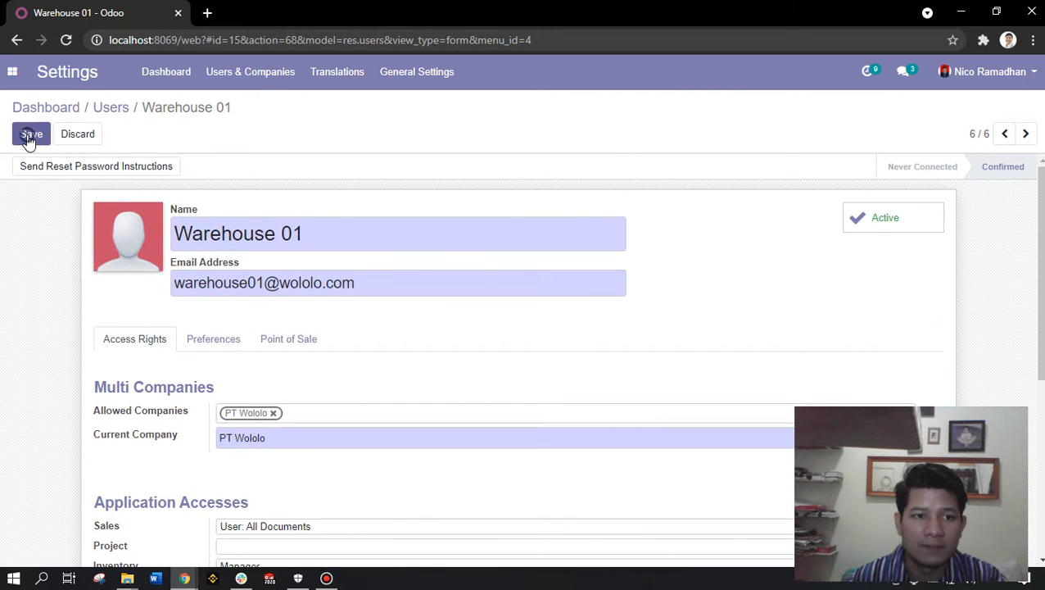
click(31, 136)
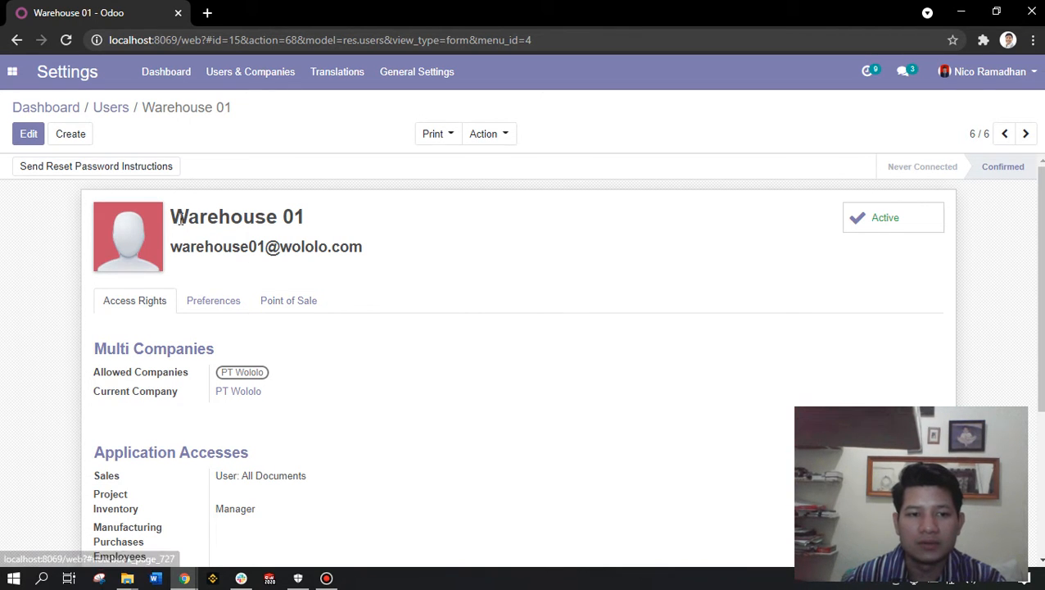
- Review Warehouse 01's saved access rights, then open a new incognito browser window
drag(170, 216, 307, 211)
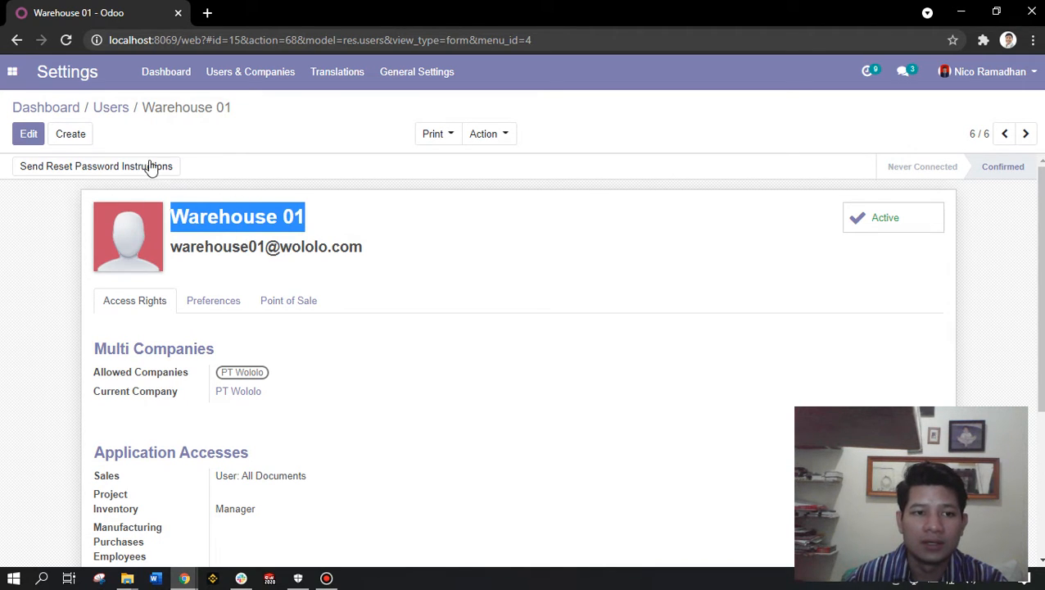
scroll(268, 268, down, 3)
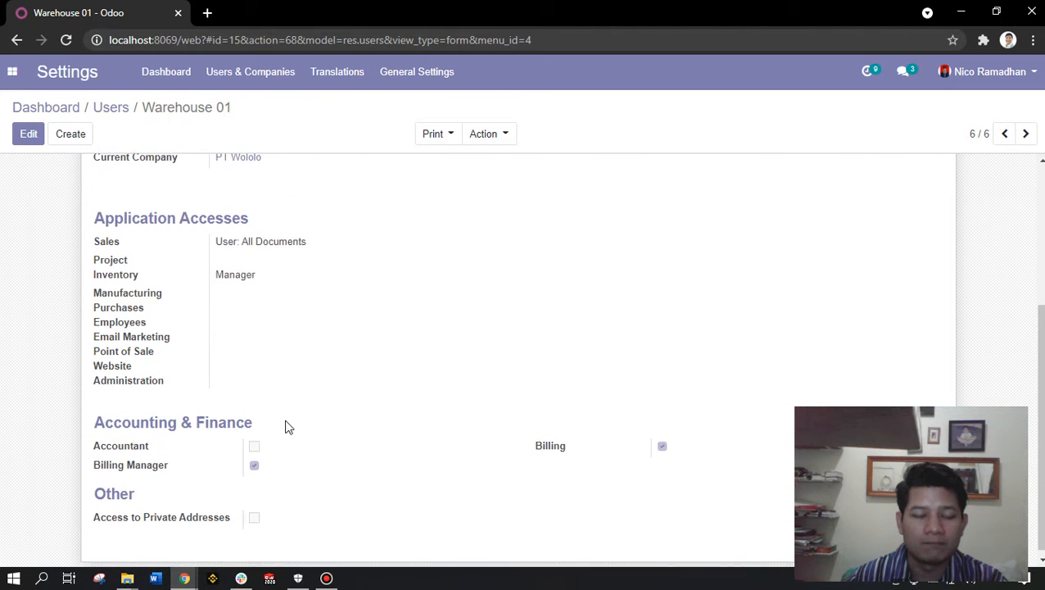
scroll(327, 441, up, 3)
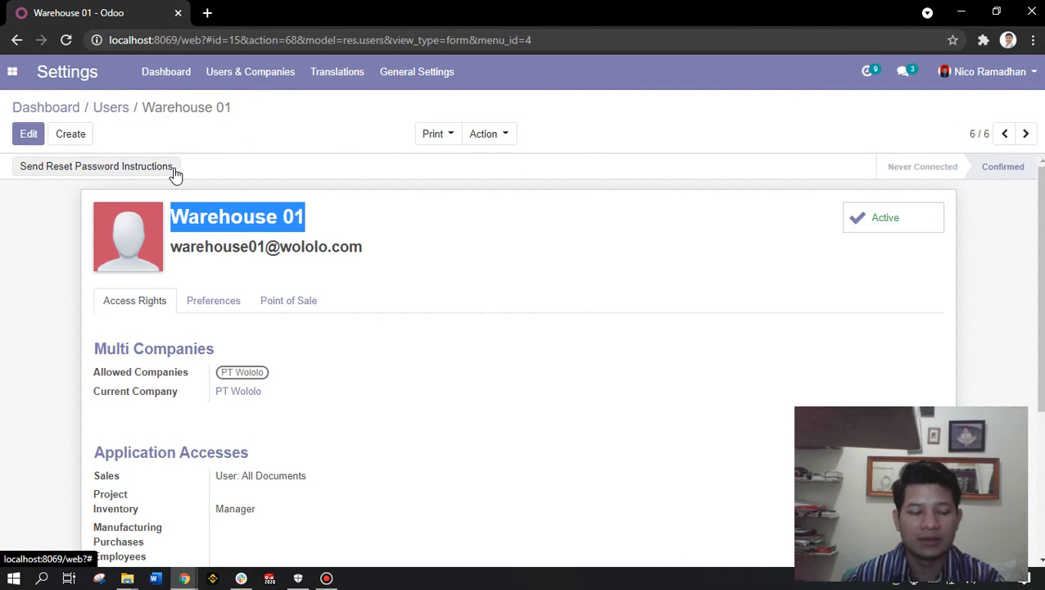
key(ctrl+shift+n)
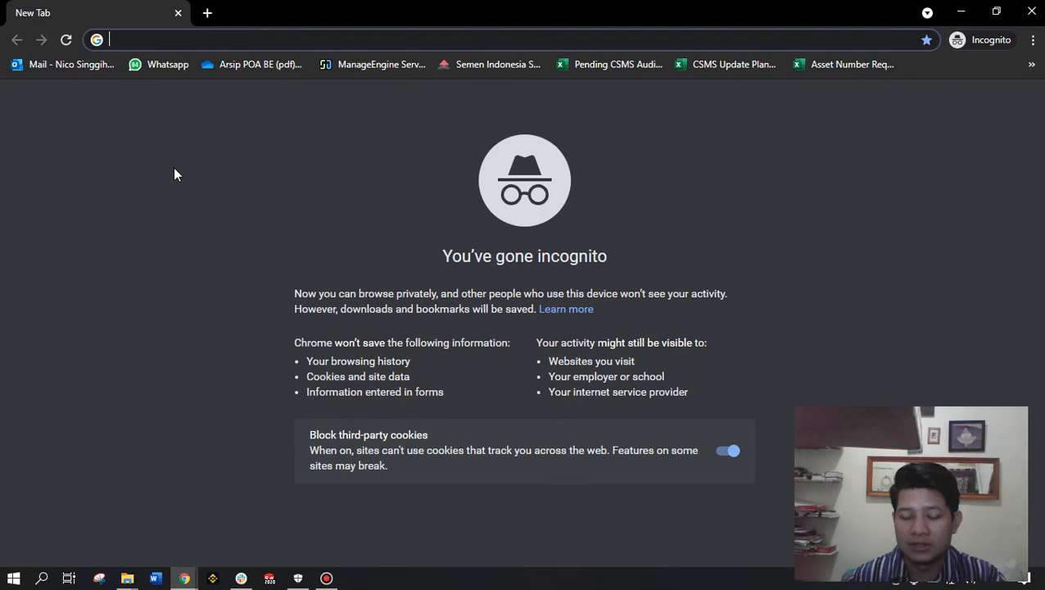
- Load localhost:8069 in the incognito window, then return to the main Odoo window
text(local)
key(Return)
key(alt+Tab)
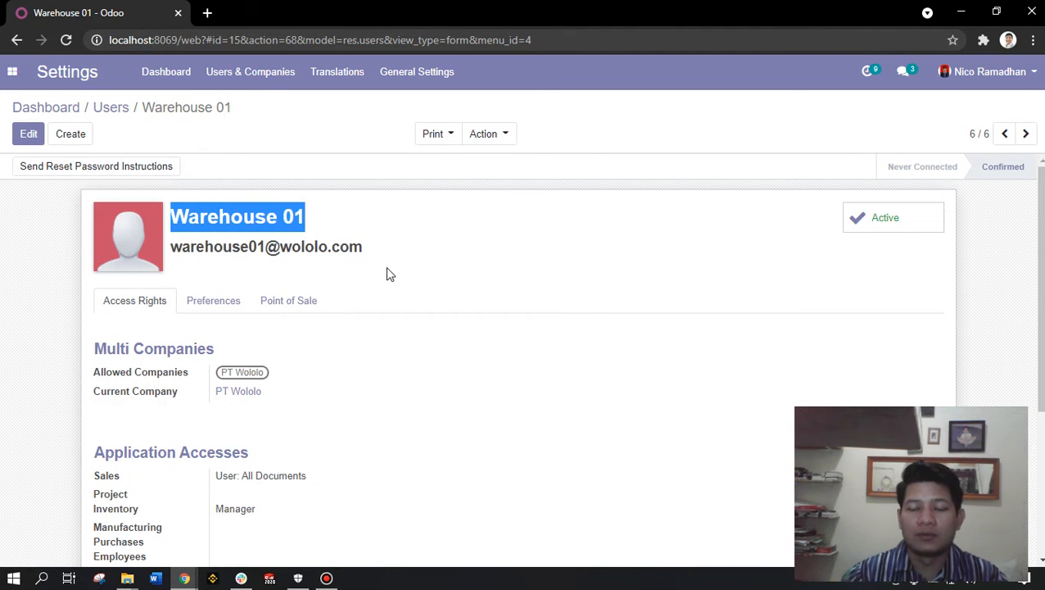
click(13, 72)
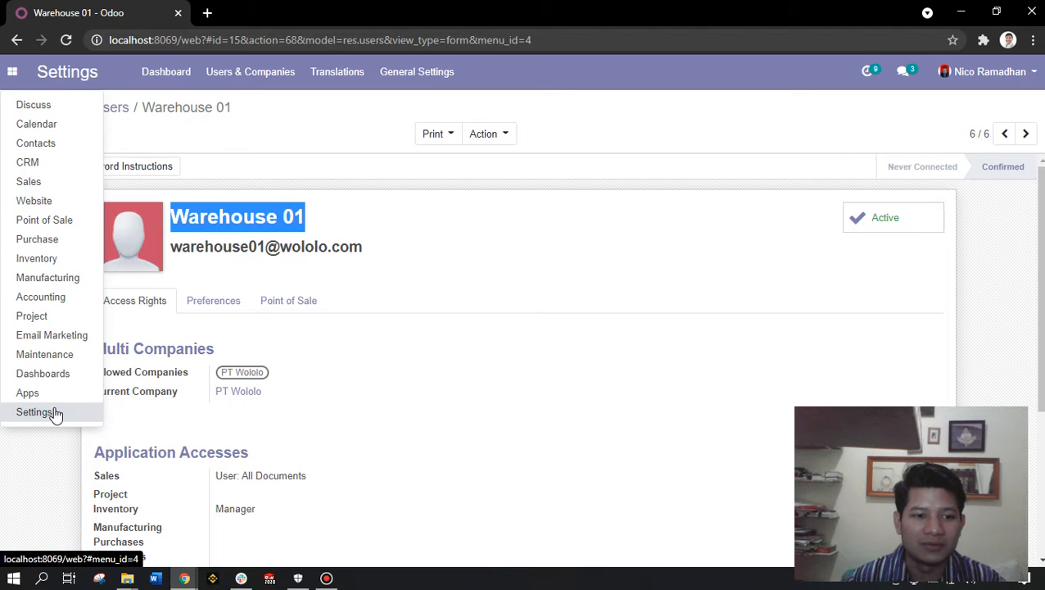
- Revisit Inventory Settings, then open the Settings Users list via Manage access rights
click(54, 257)
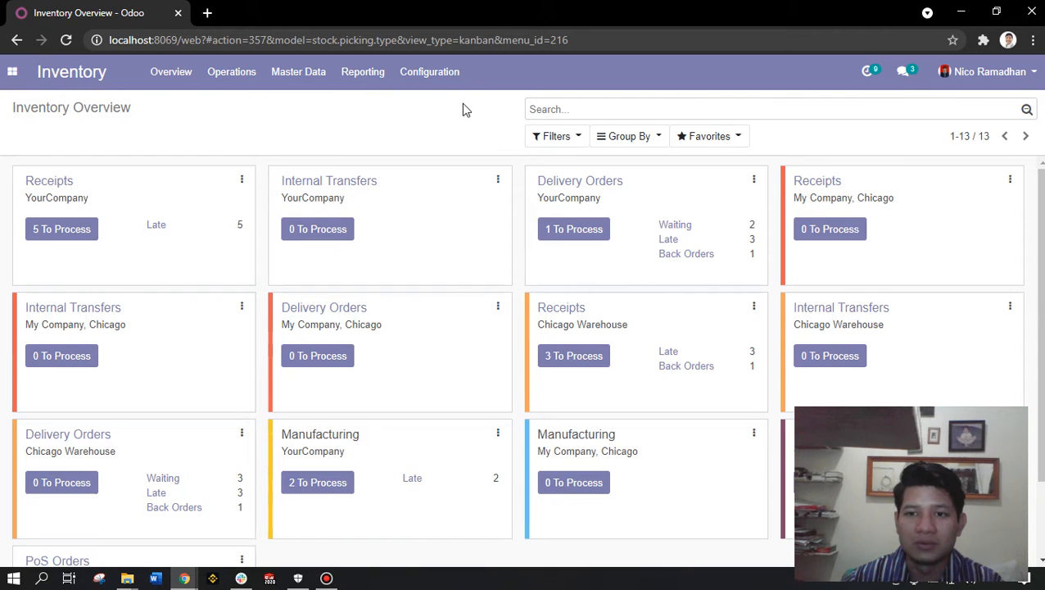
click(446, 74)
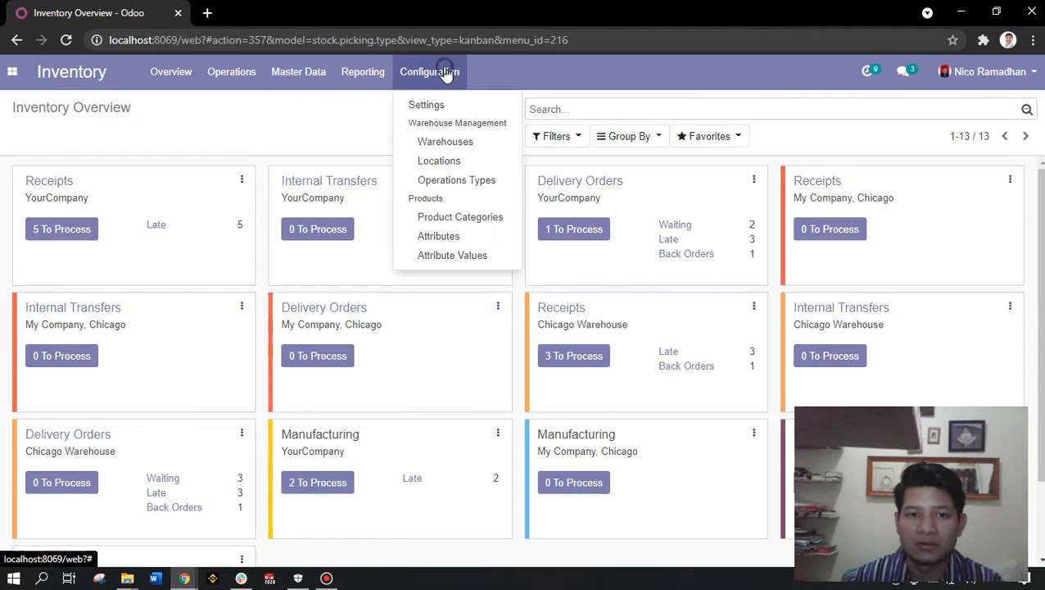
click(442, 102)
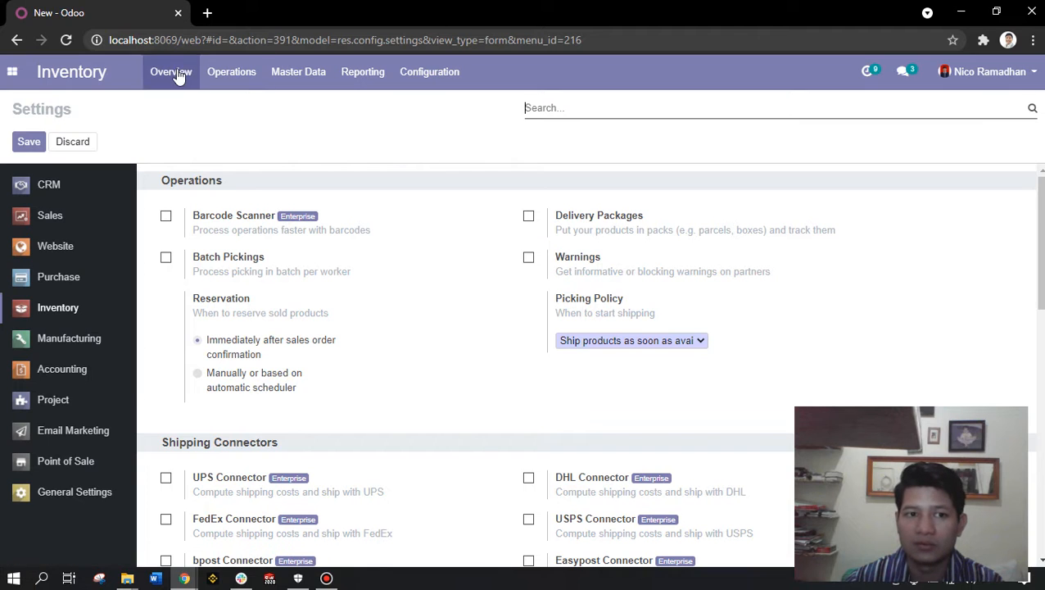
click(12, 71)
click(33, 412)
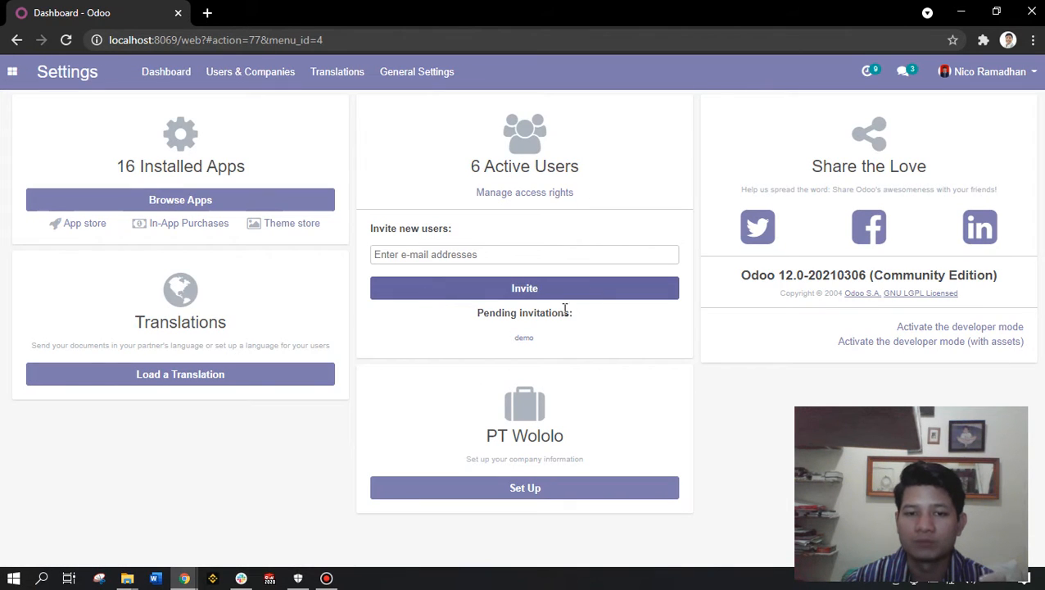
click(547, 194)
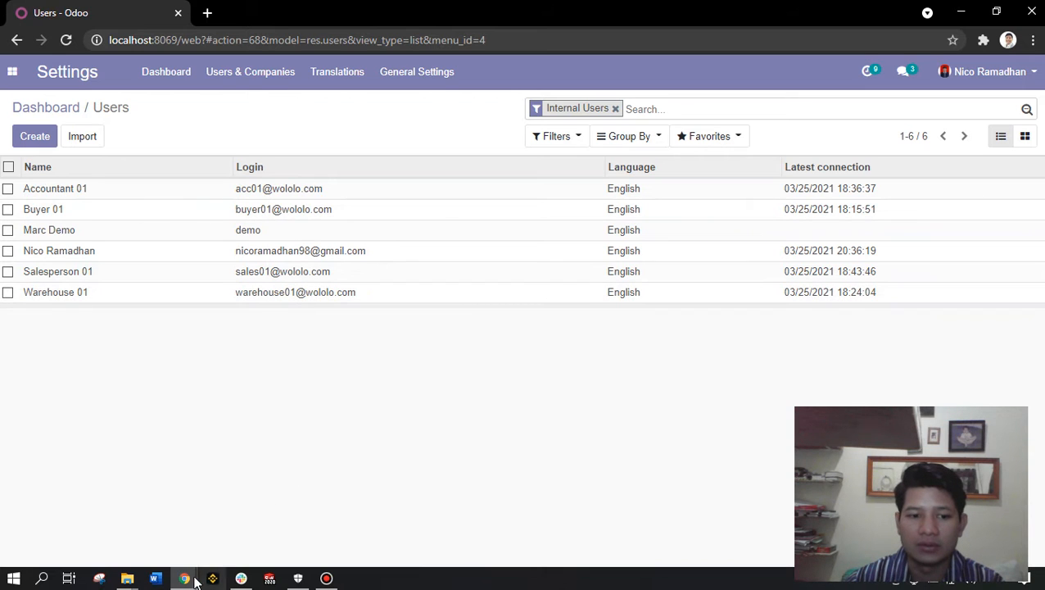
- Bring the incognito window forward and open the Odoo login page
mouse_move(194, 578)
click(296, 501)
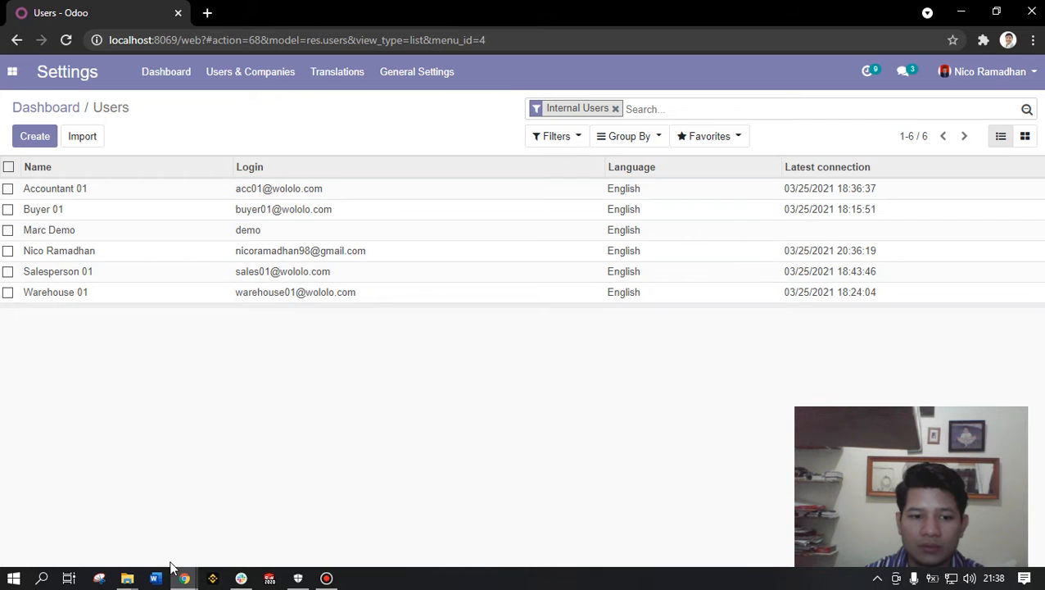
mouse_move(182, 579)
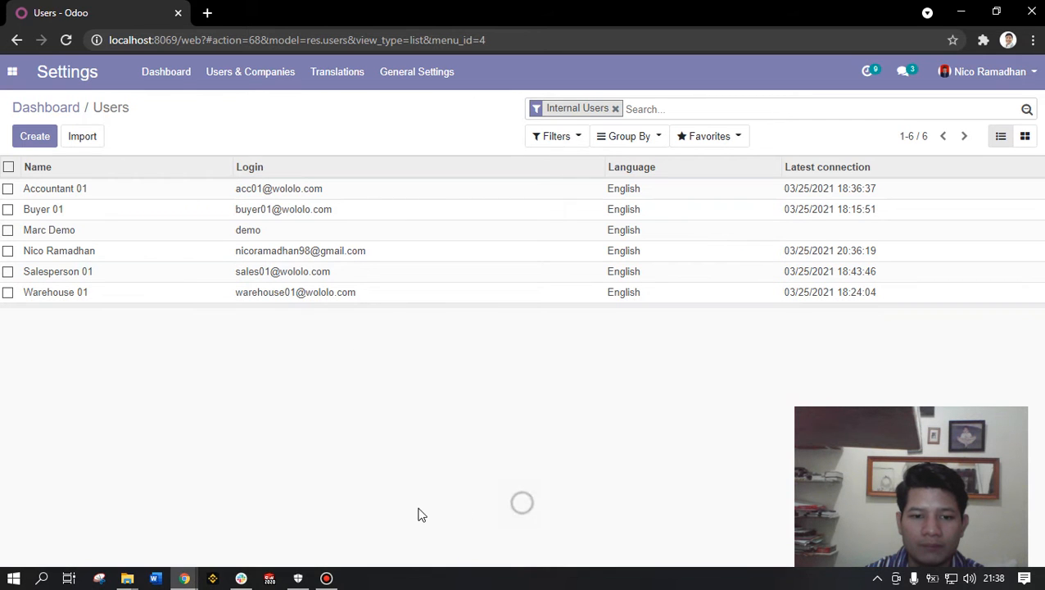
click(372, 522)
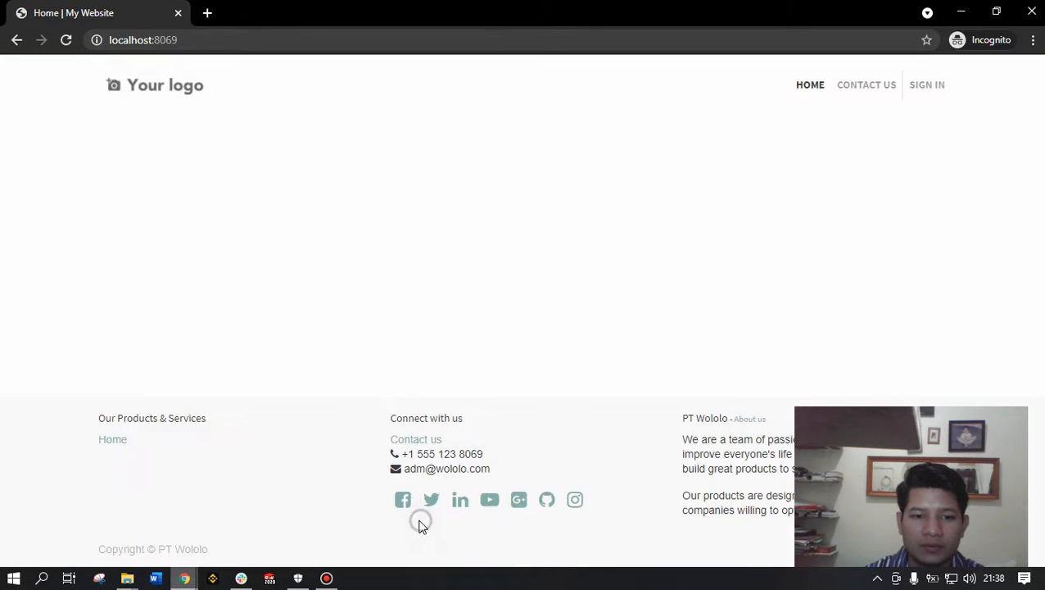
click(940, 93)
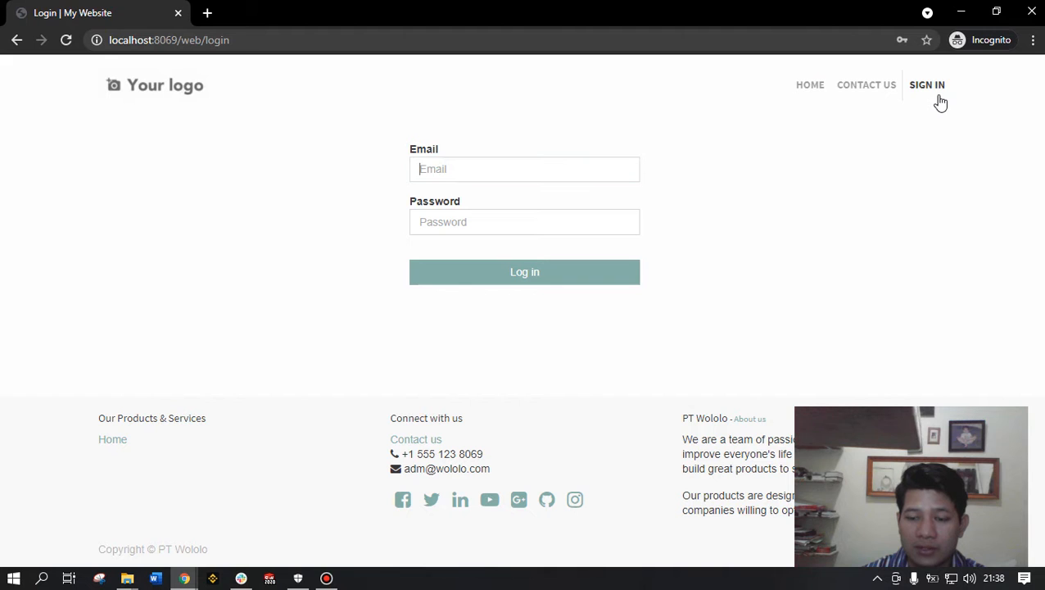
- Copy Warehouse 01's login e-mail from its user form in the main window
click(184, 578)
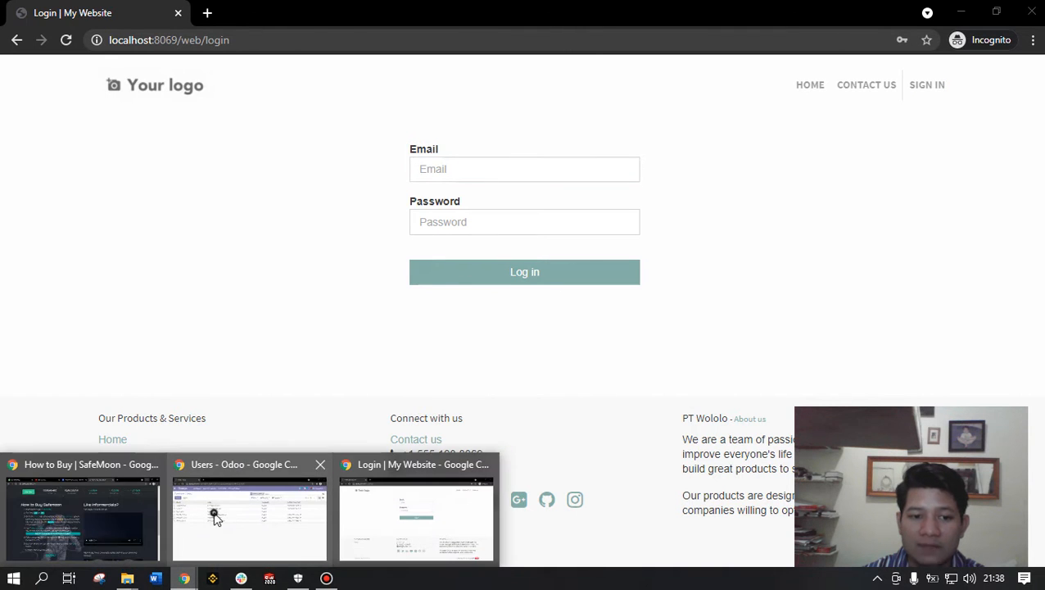
click(215, 518)
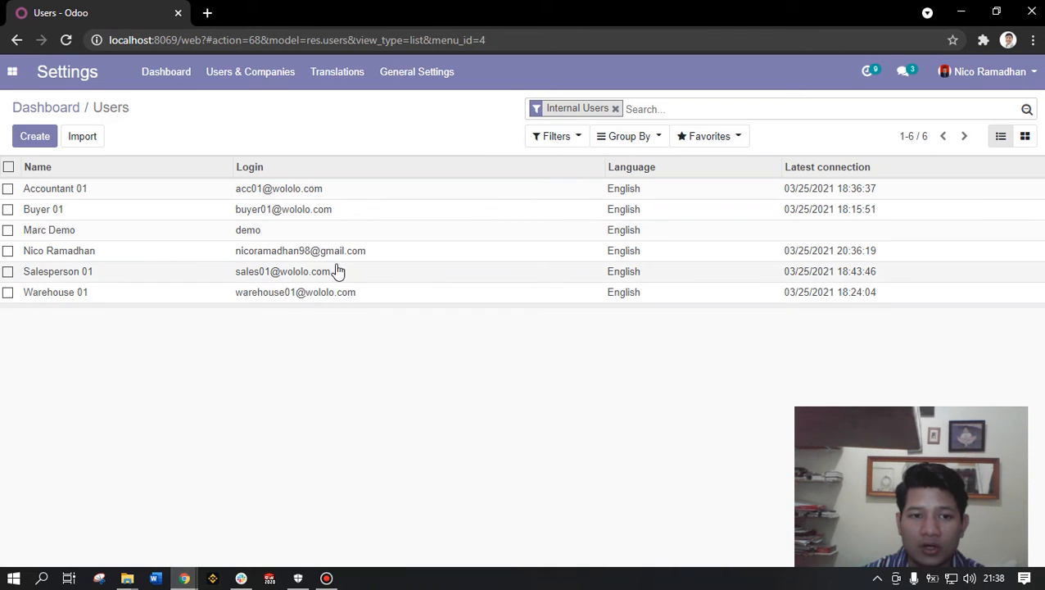
click(207, 295)
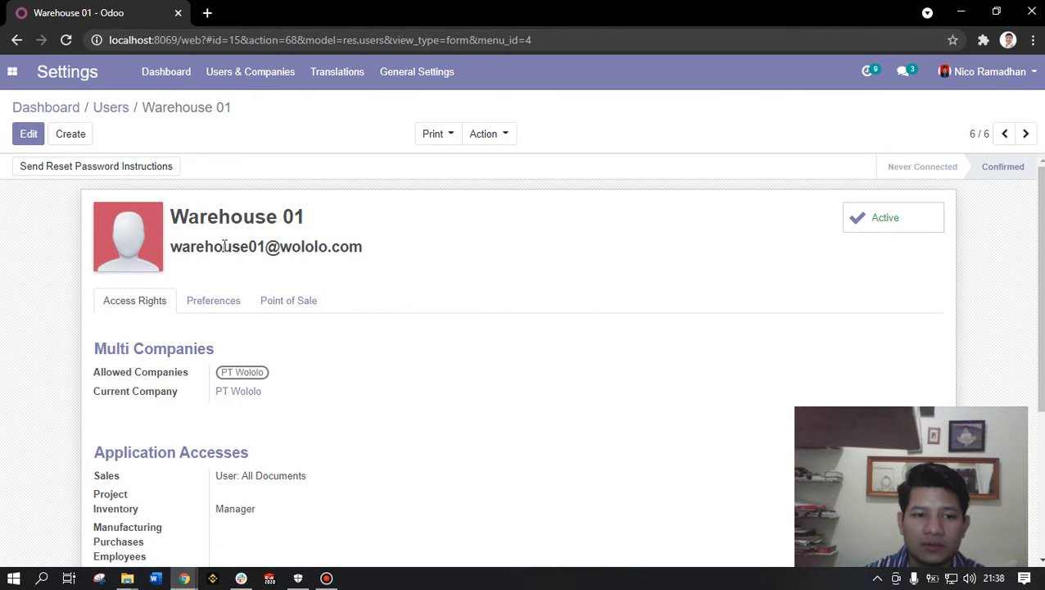
drag(172, 248, 413, 251)
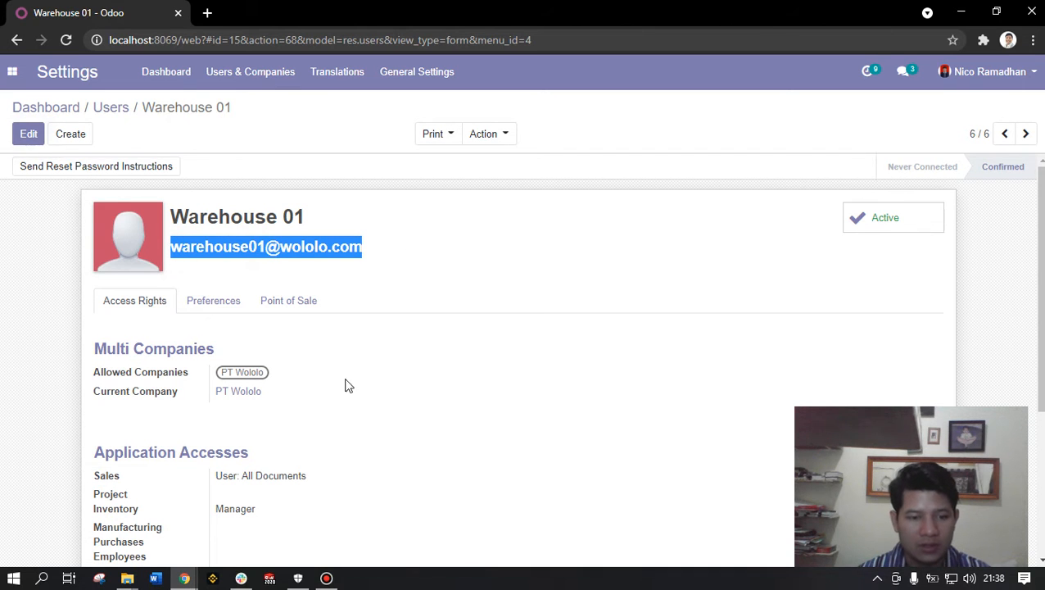
key(ctrl+c)
- Paste the login e-mail into the incognito login page, enter the password and log in
mouse_move(185, 579)
click(460, 514)
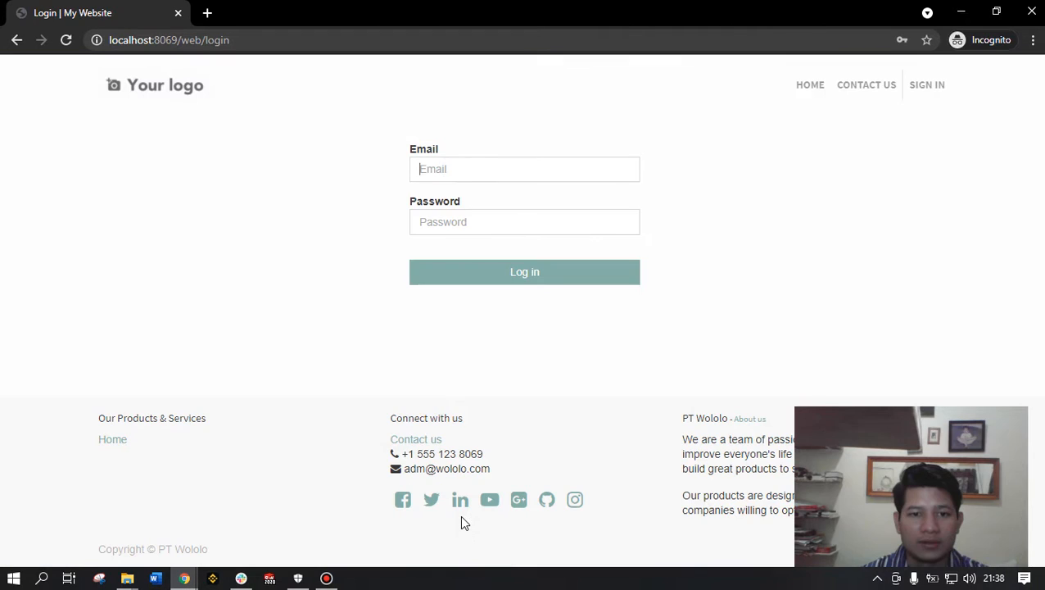
key(ctrl+v)
click(475, 221)
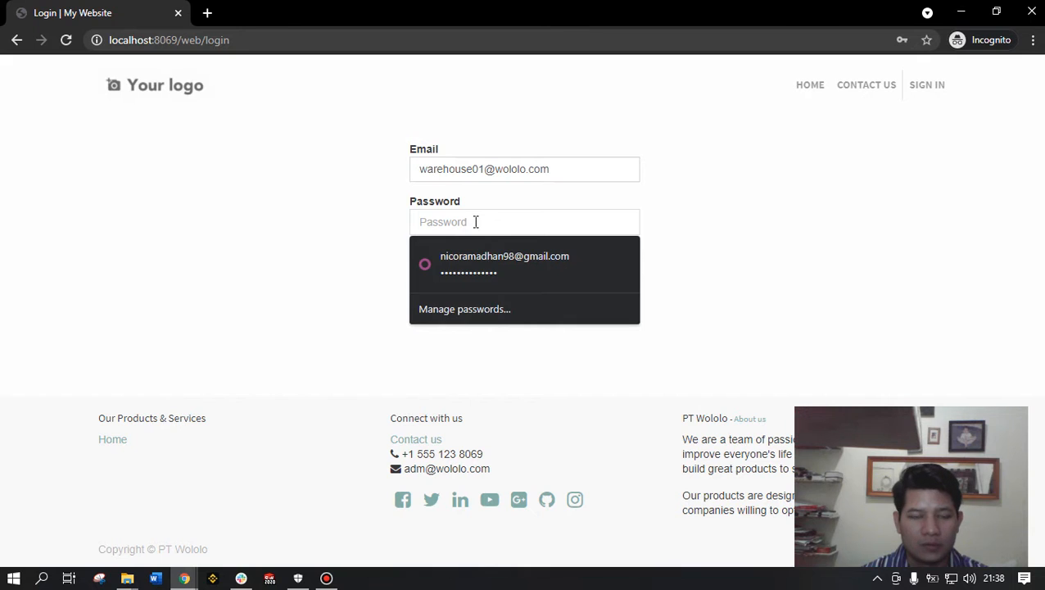
text(••••••)
click(478, 276)
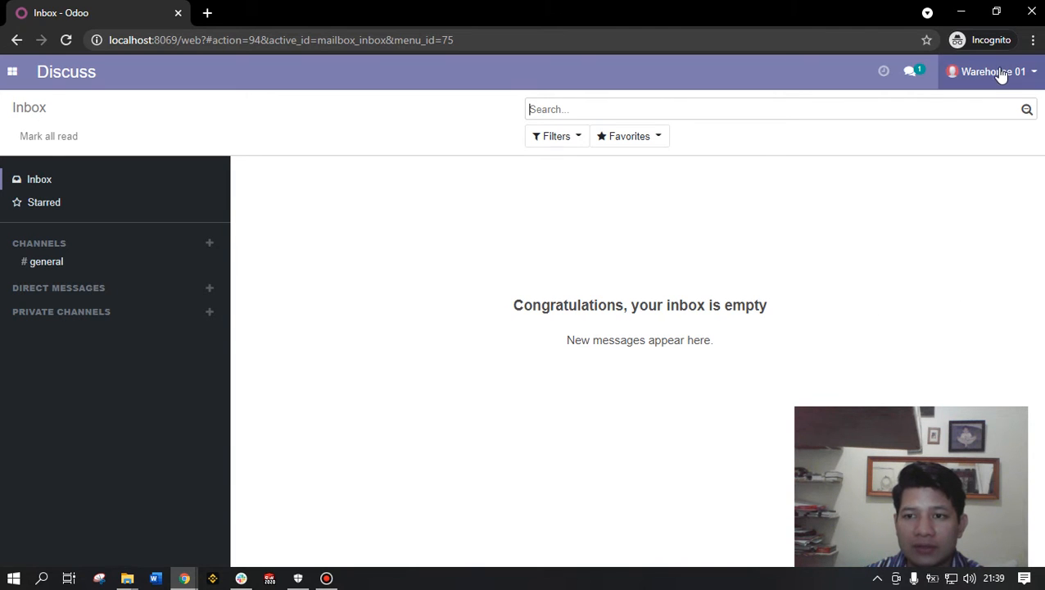
- Go to the Inventory app and open the Configuration > Warehouses list
click(12, 72)
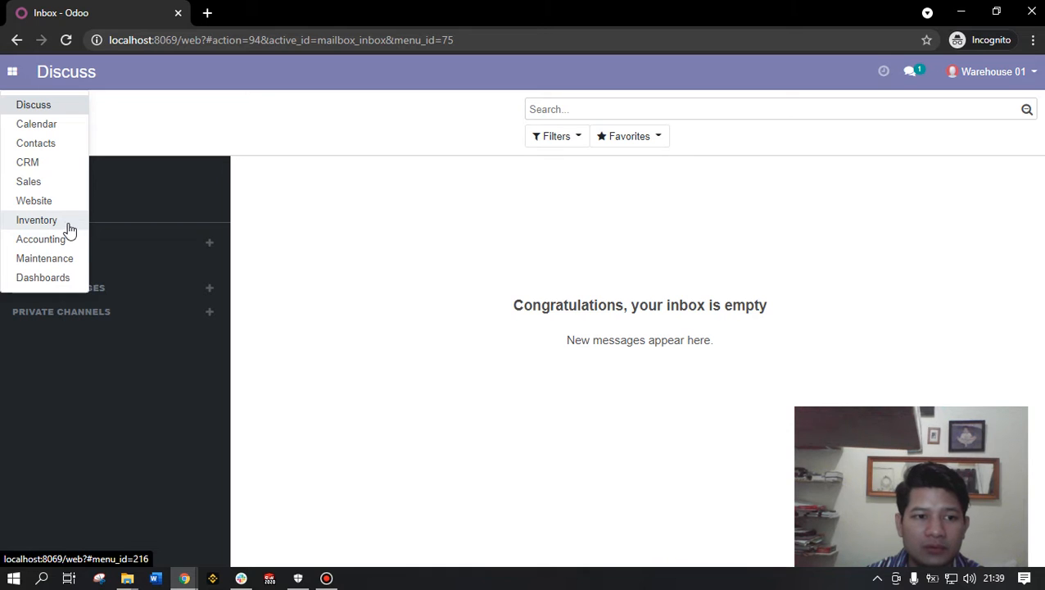
click(69, 223)
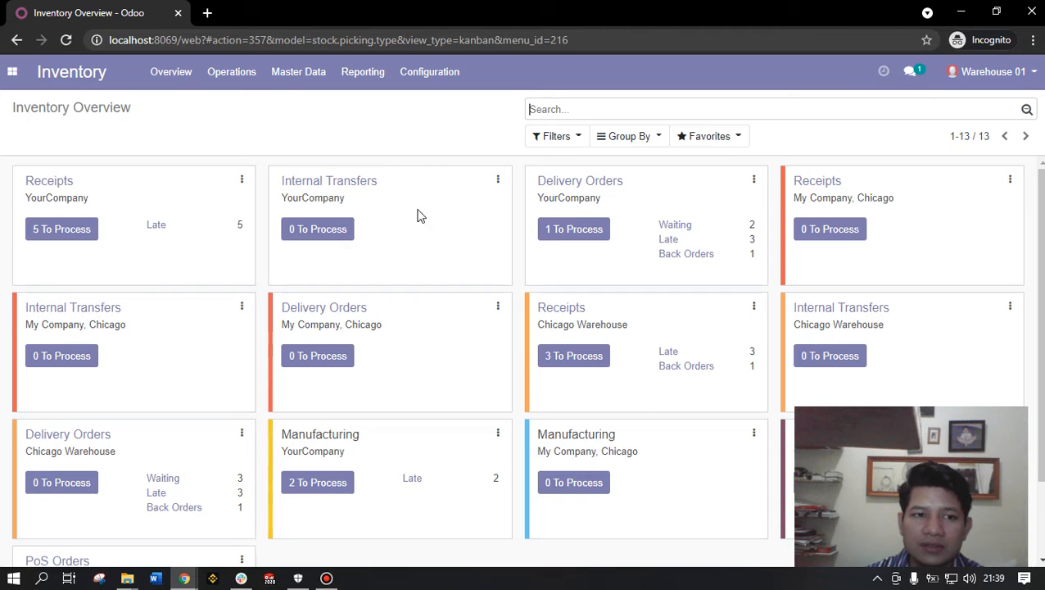
click(436, 85)
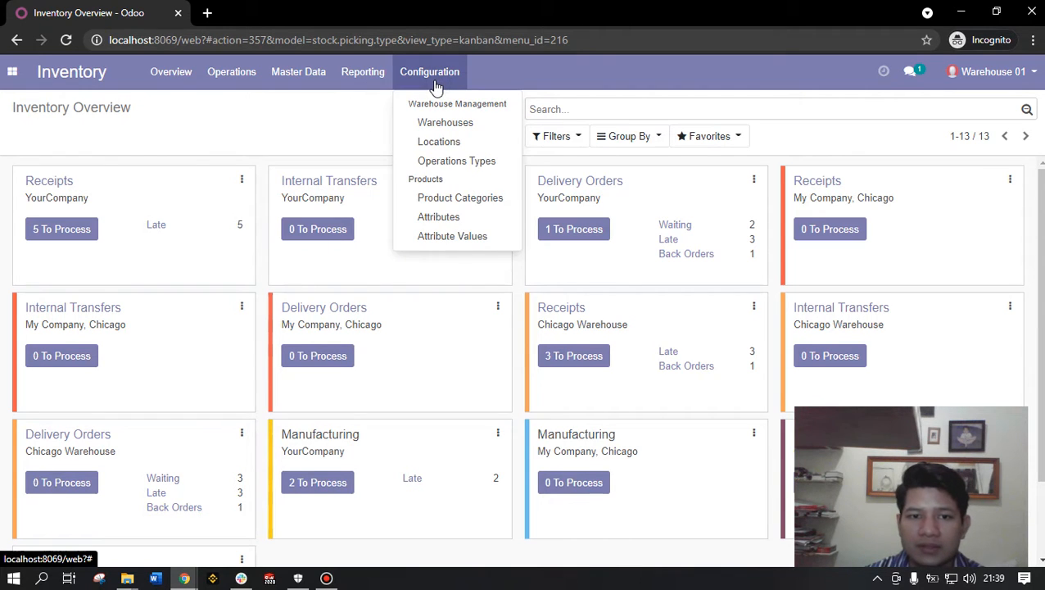
click(455, 124)
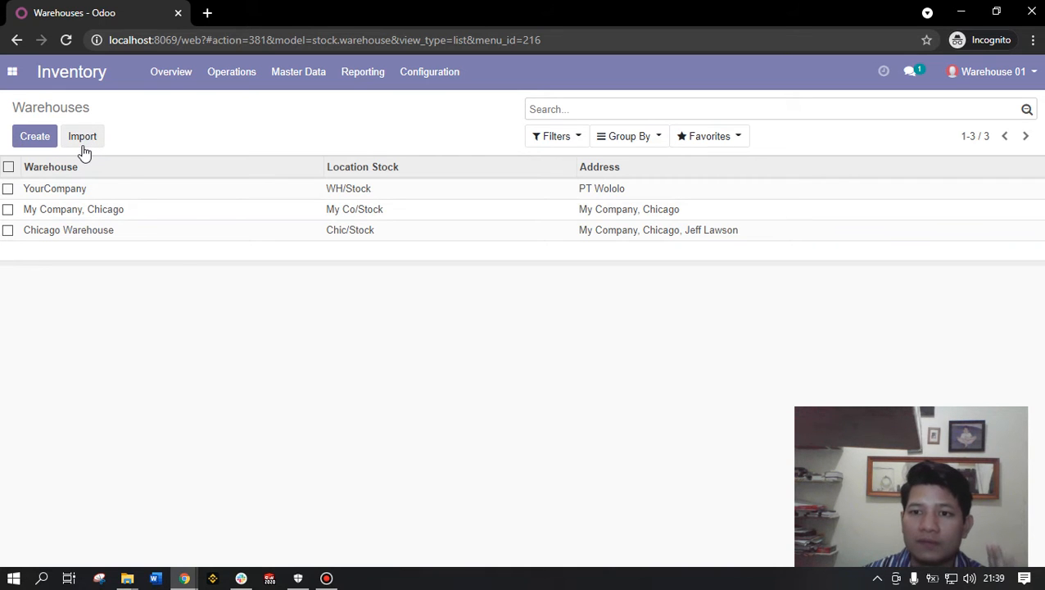
- In the admin window, open Inventory Settings and scroll to the Warehouse section
mouse_move(185, 577)
click(264, 529)
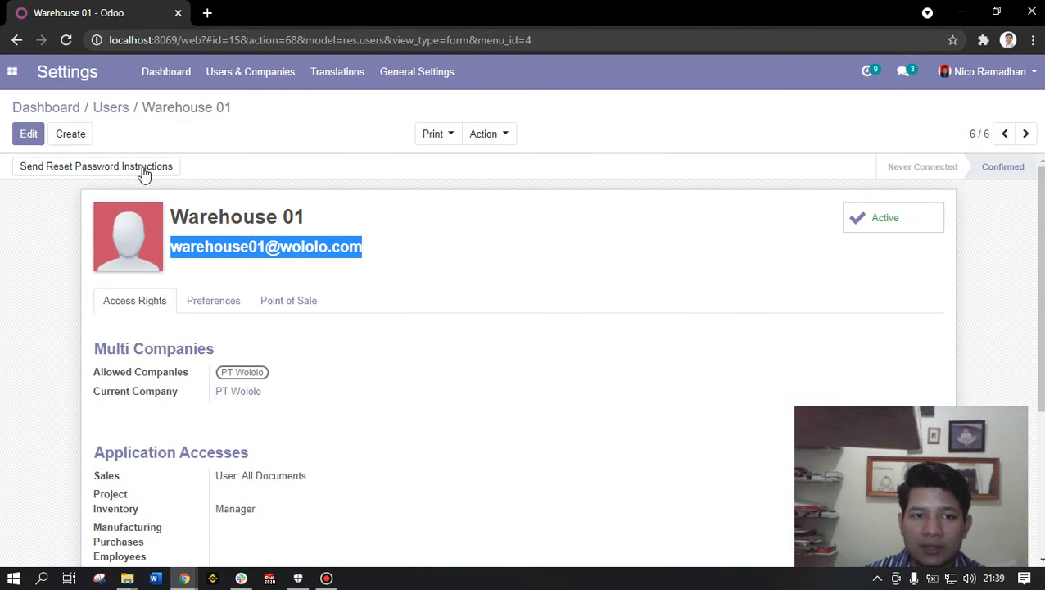
click(11, 71)
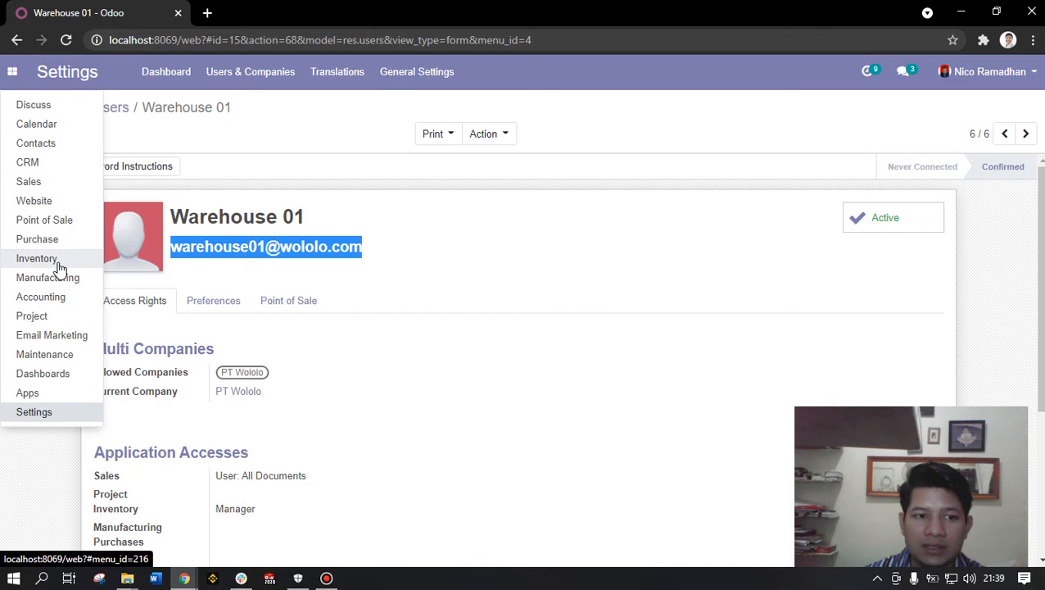
click(59, 263)
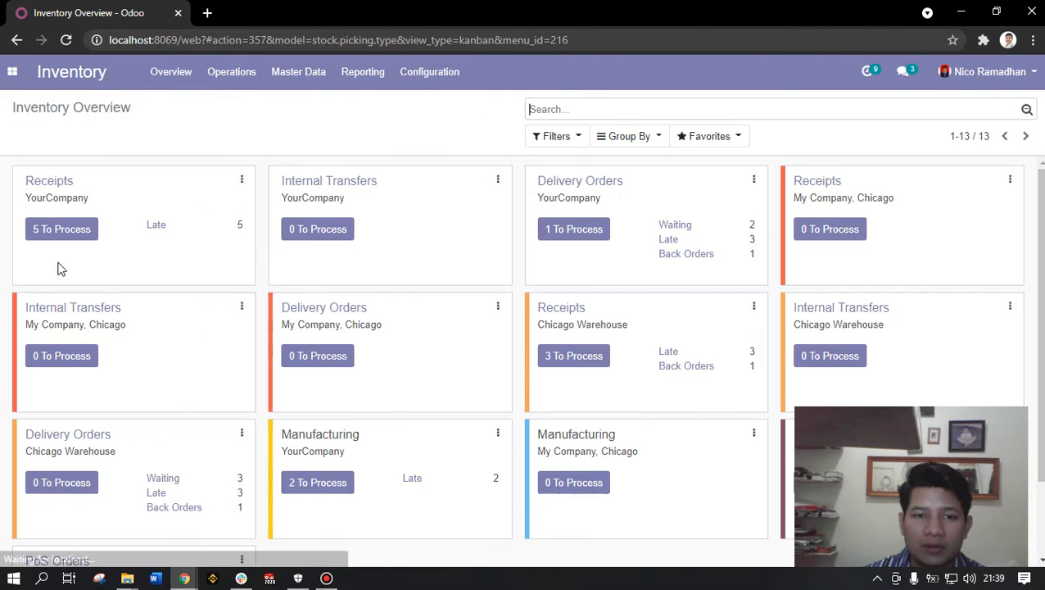
click(422, 74)
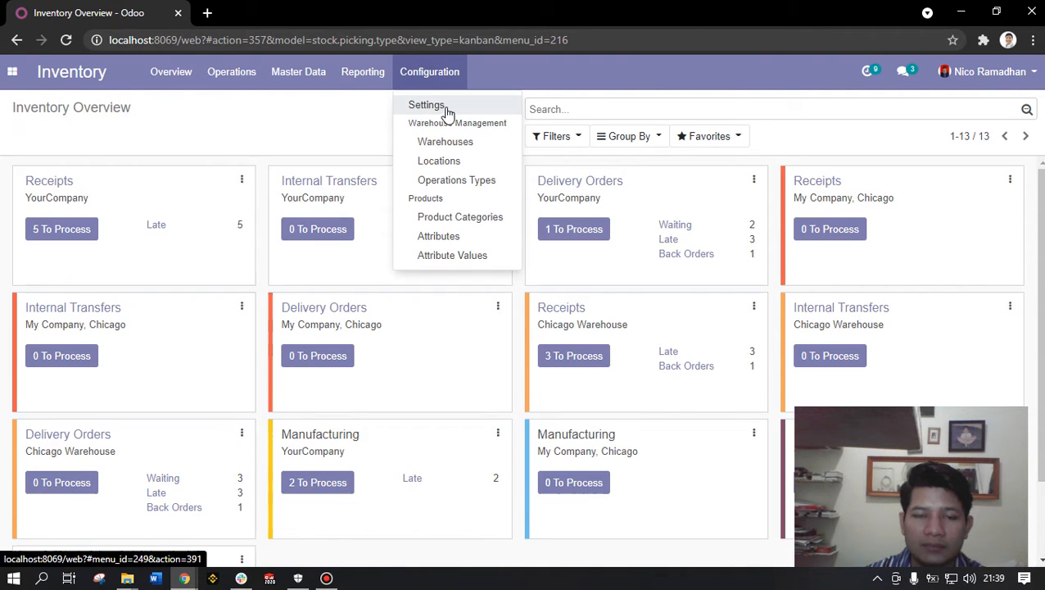
click(446, 108)
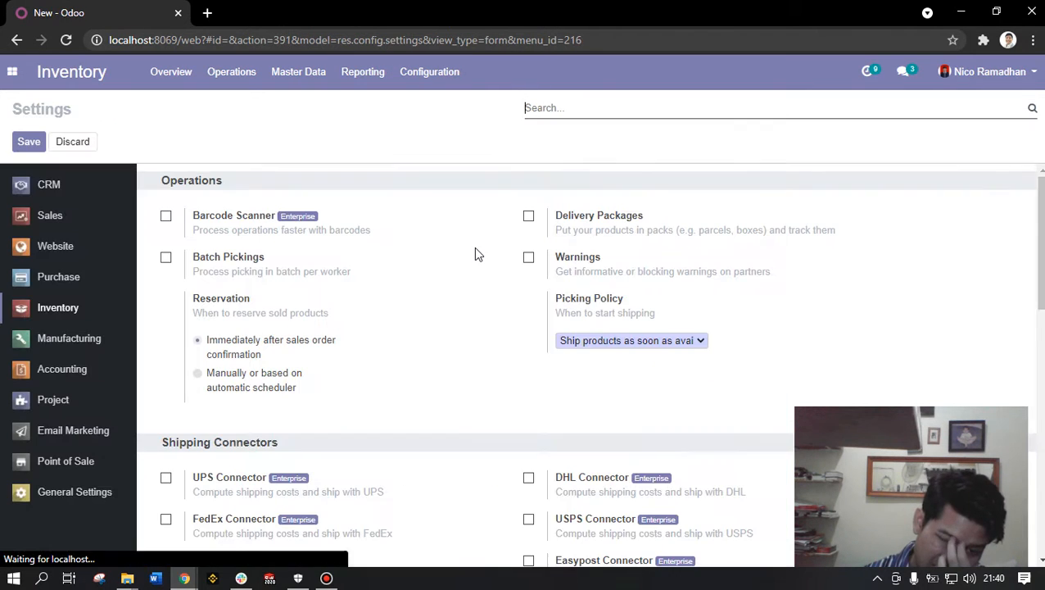
scroll(476, 254, down, 8)
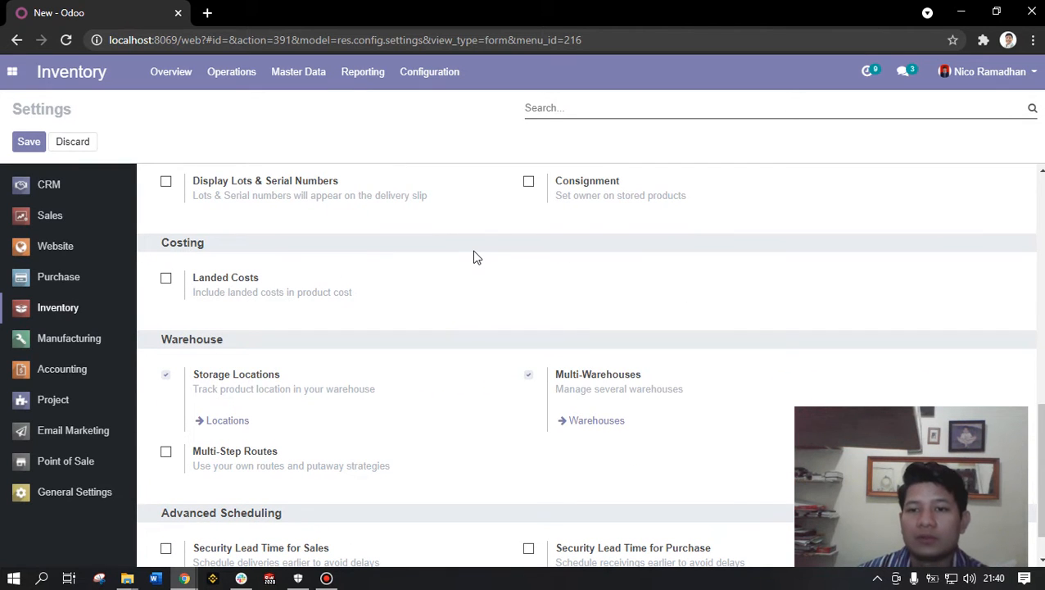
scroll(475, 257, down, 1)
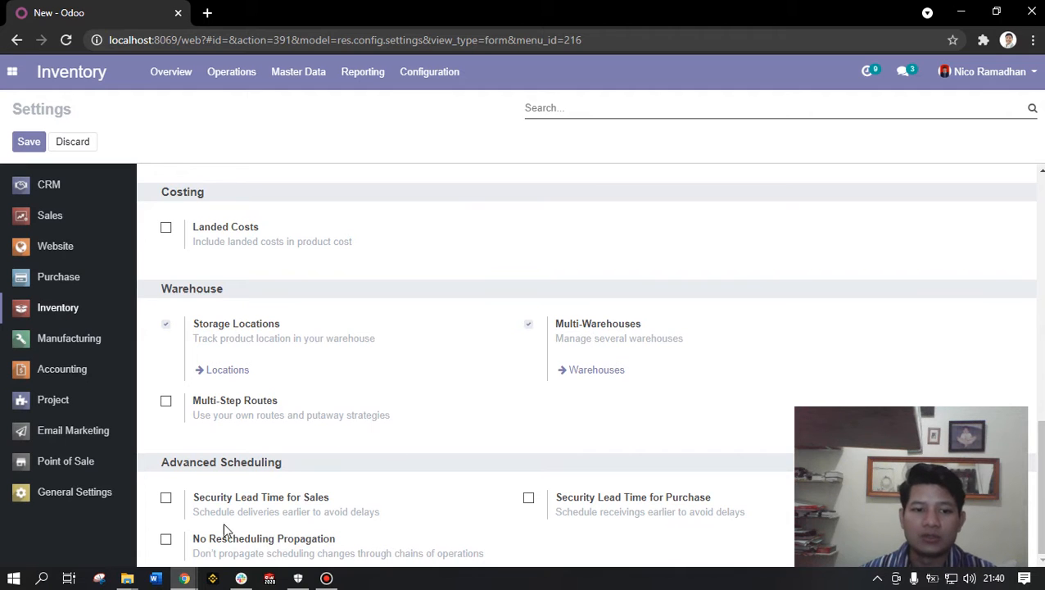
- Return to the Warehouses list window, comparing it with the Inventory settings
mouse_move(184, 579)
click(366, 529)
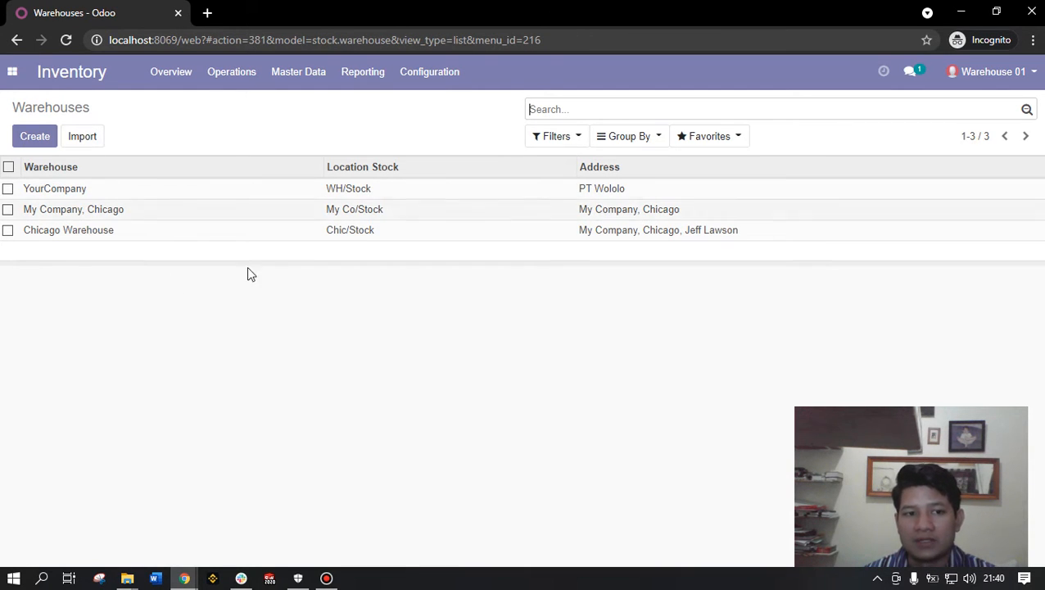
key(alt+Tab)
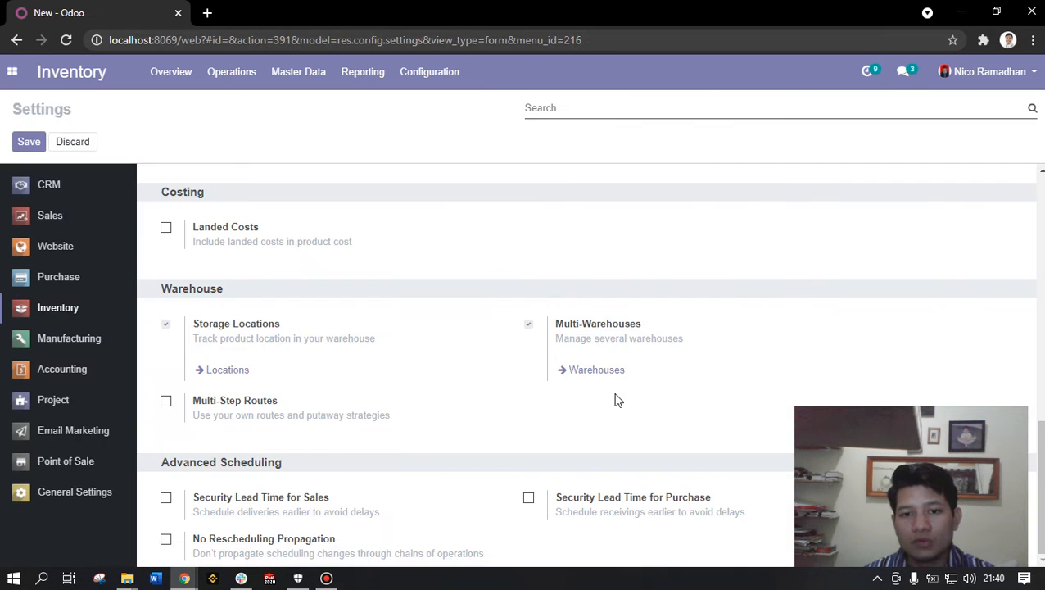
key(alt+Tab)
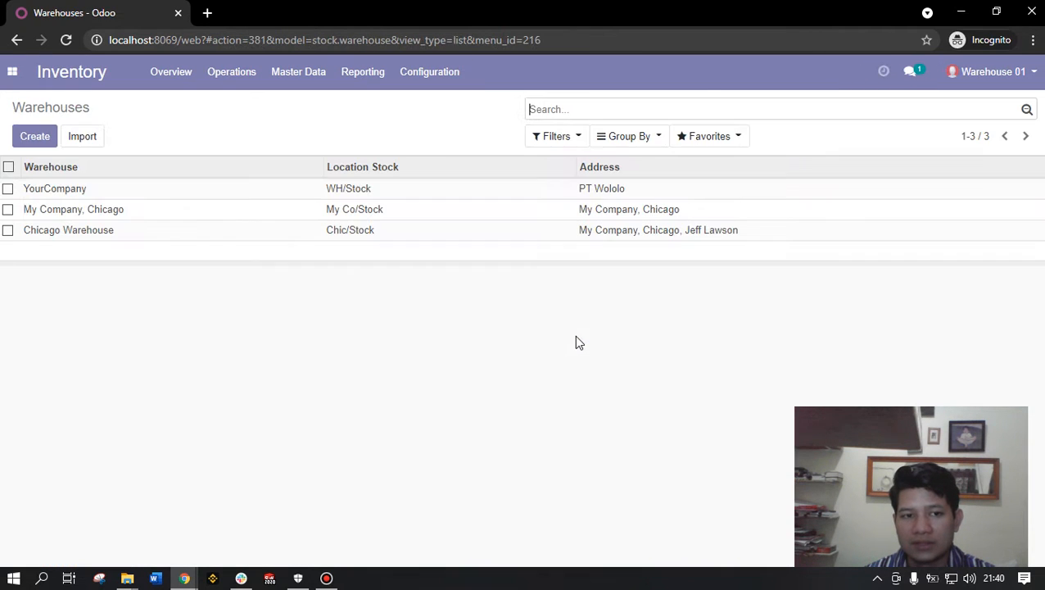
key(alt+Tab)
key(alt+Tab)
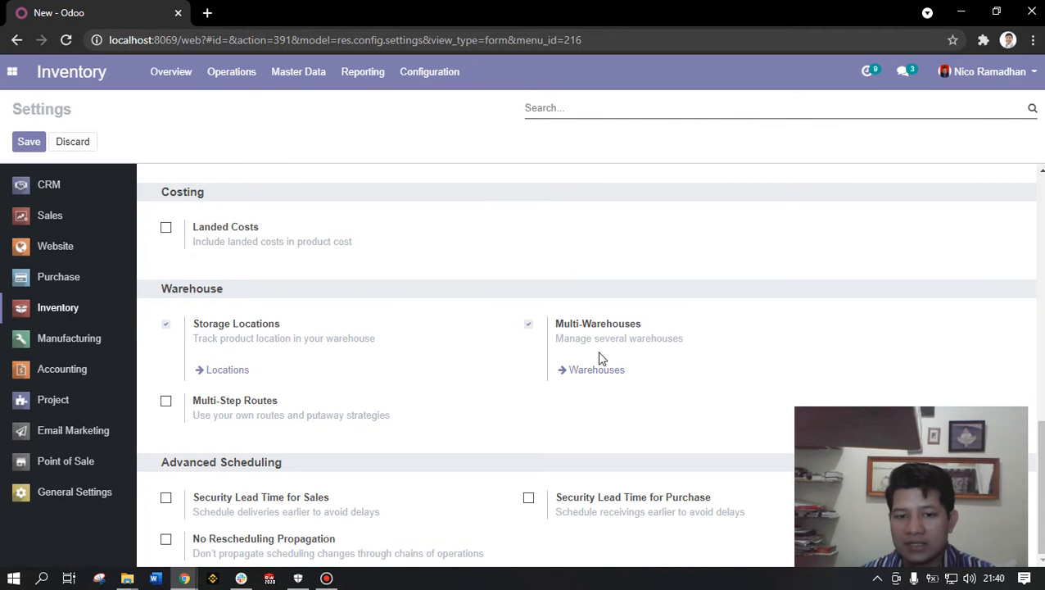
key(alt+Tab)
key(alt+Tab)
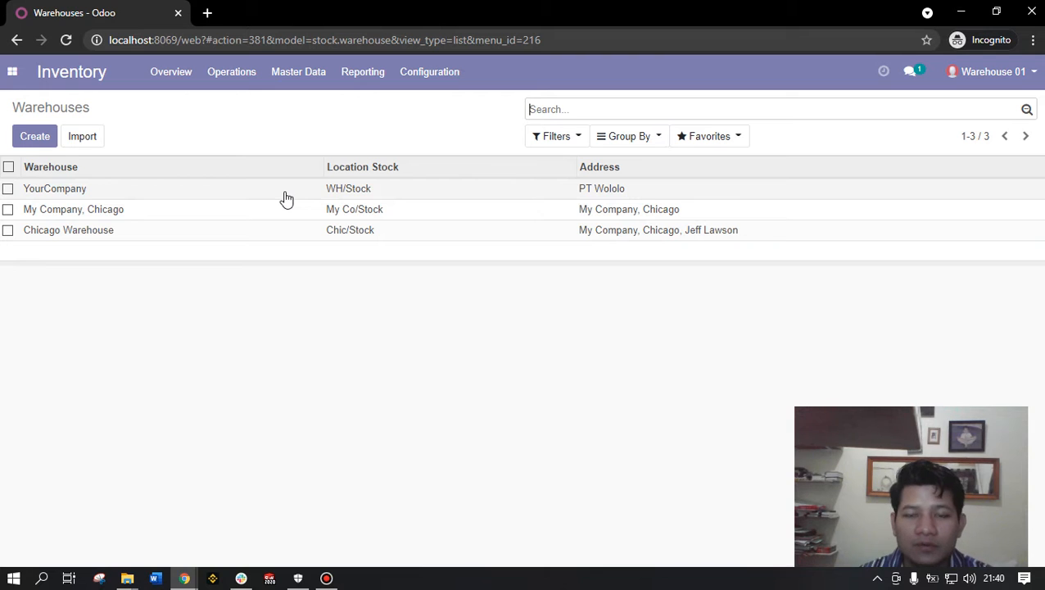
- Start a new warehouse and name it 'Warehouse 01'
click(38, 145)
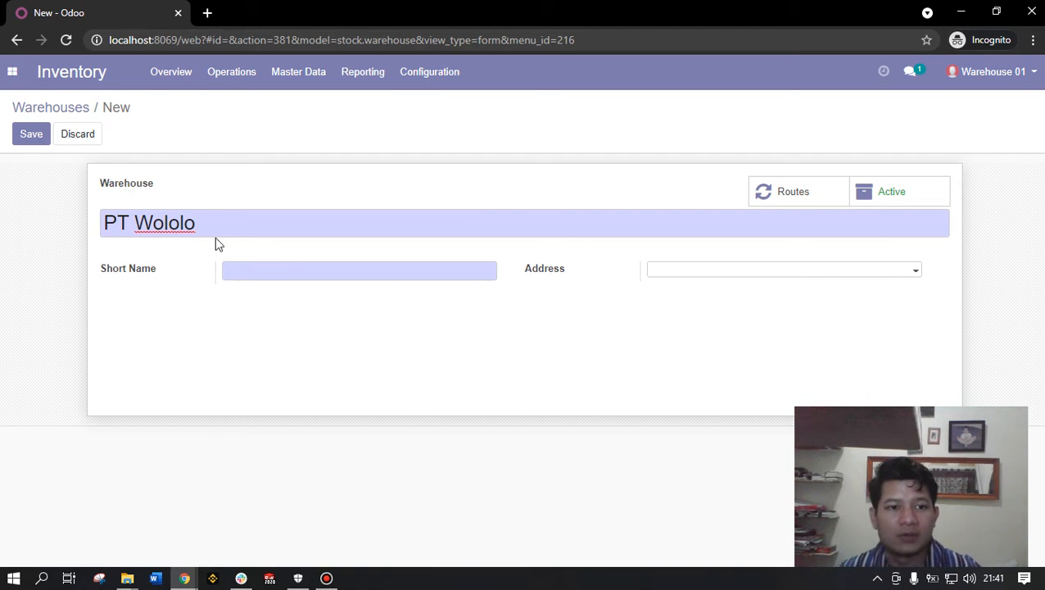
drag(224, 234, 47, 204)
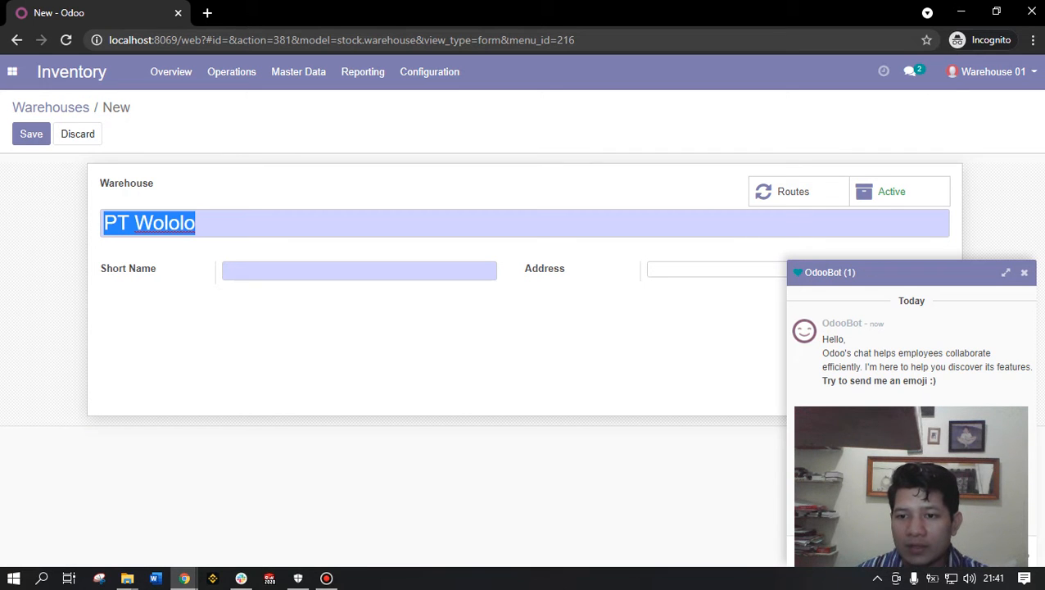
click(1024, 272)
drag(235, 219, 3, 201)
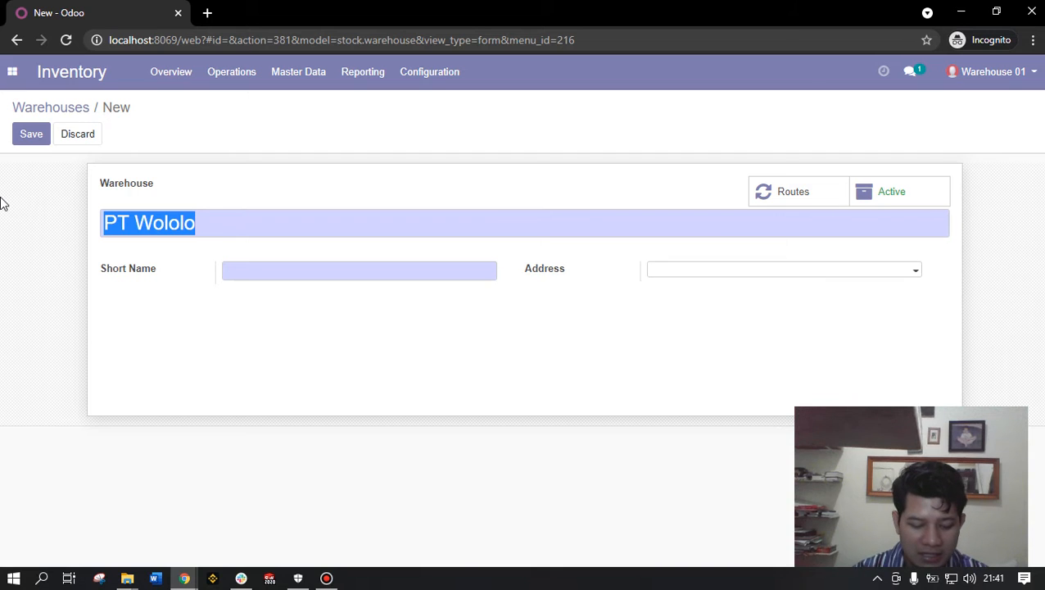
text(Save)
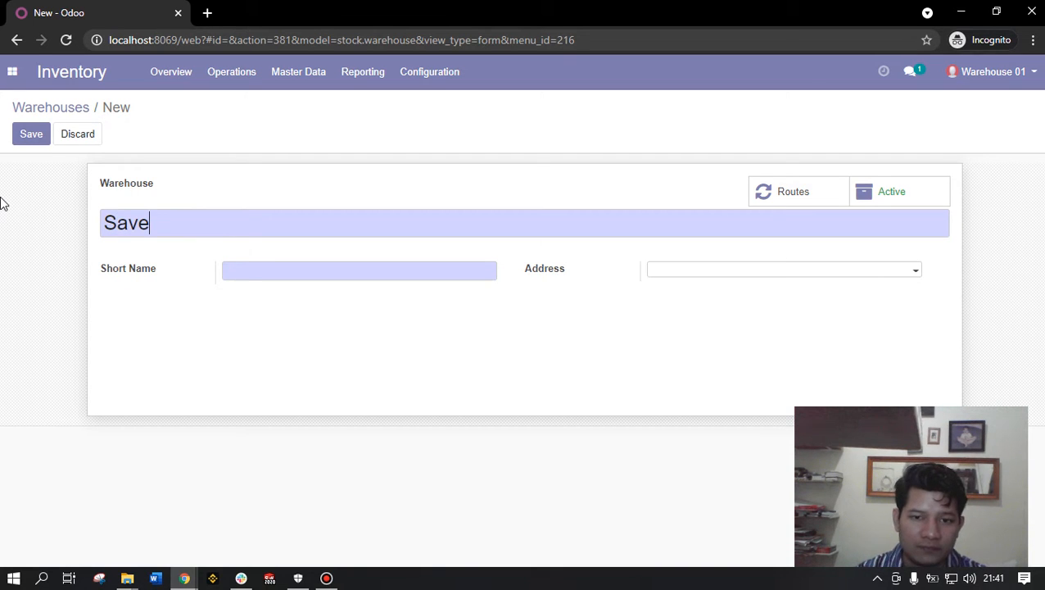
text( File )
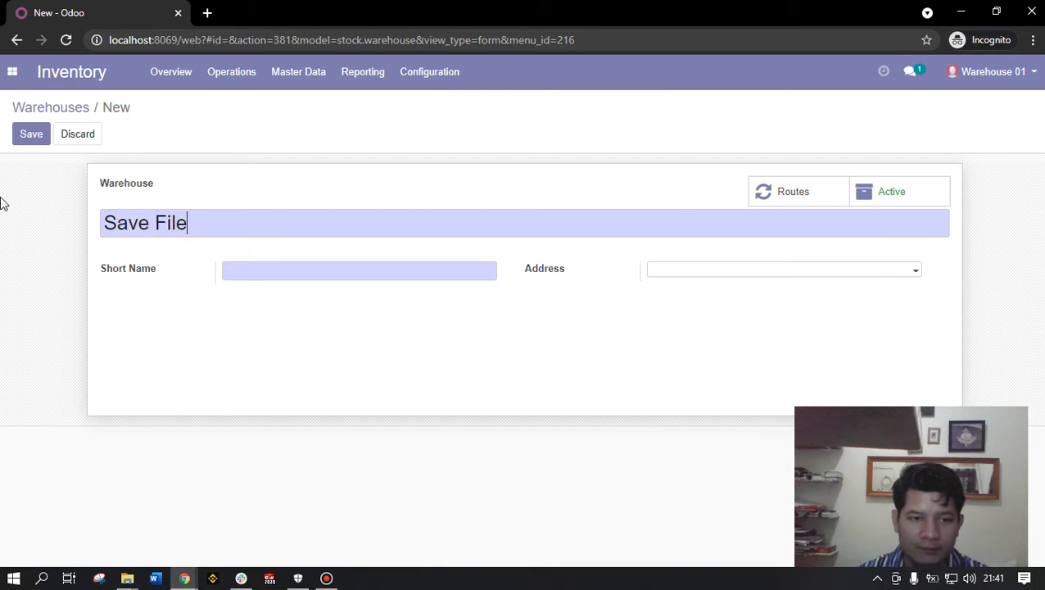
text(01)
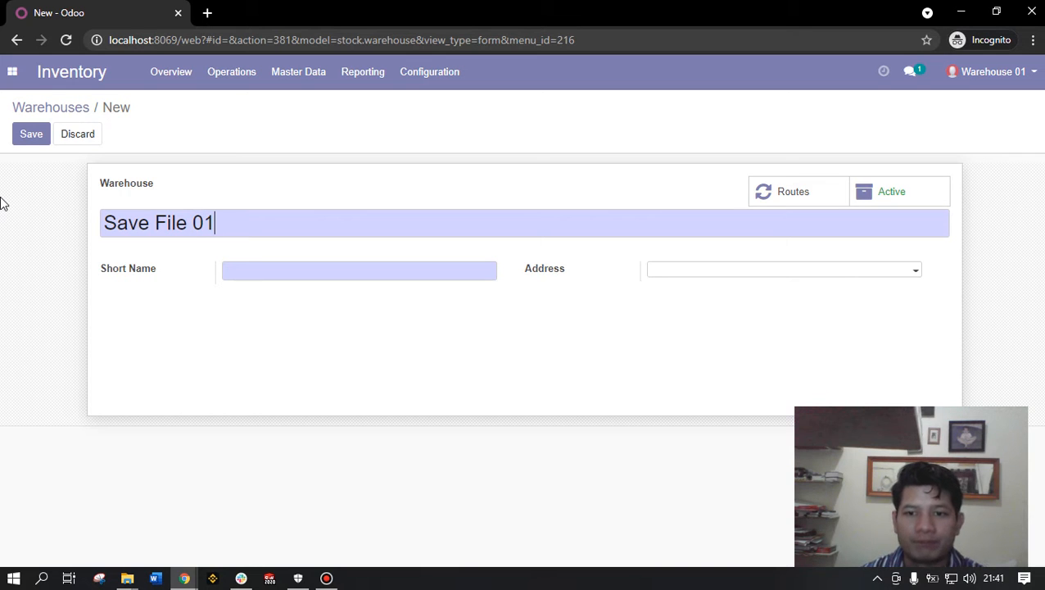
key(ctrl+a)
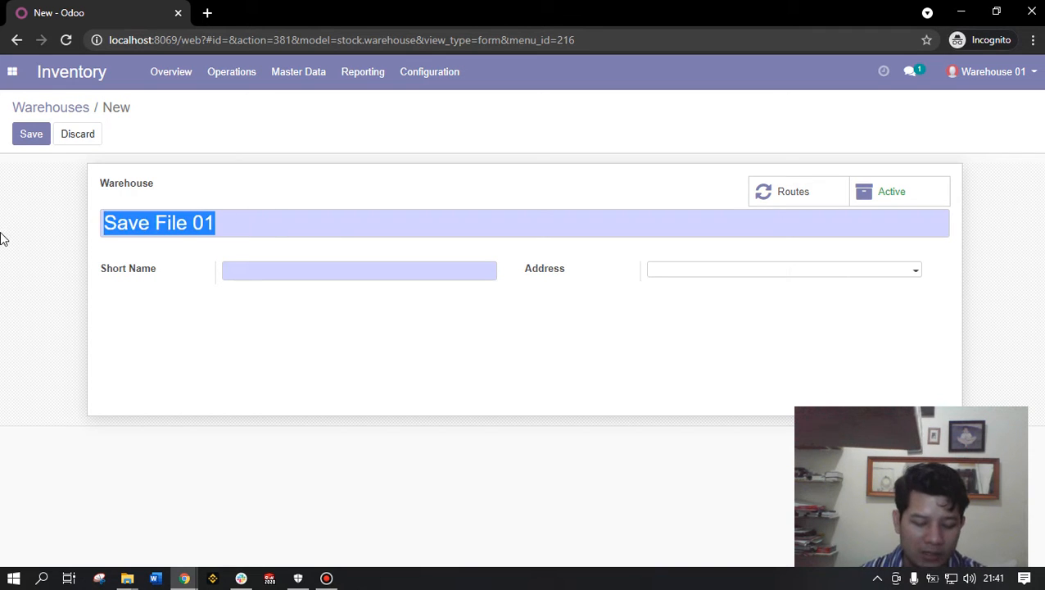
text(Wareh)
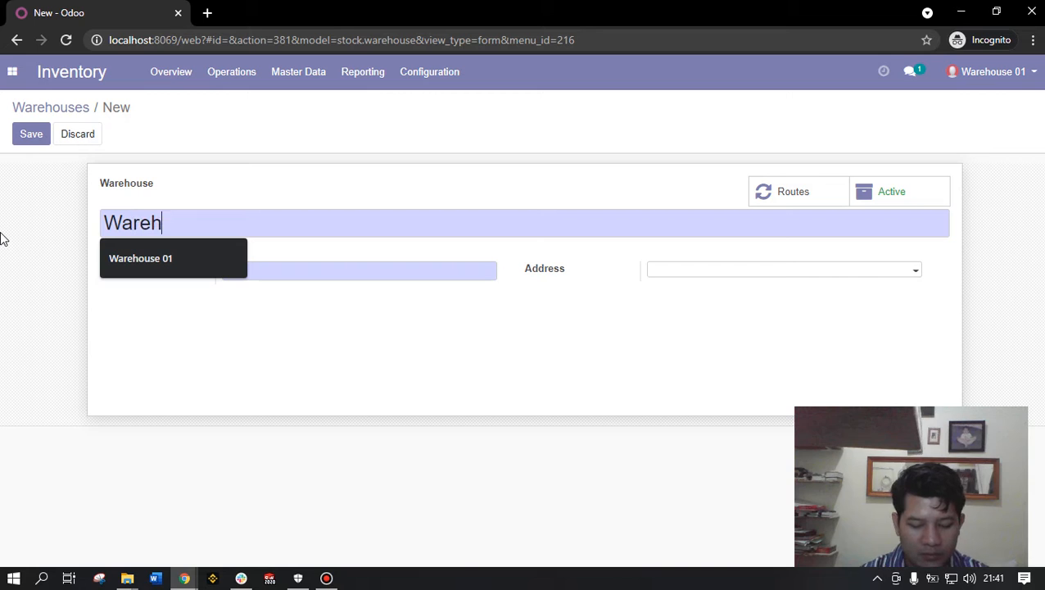
text(ouse 01)
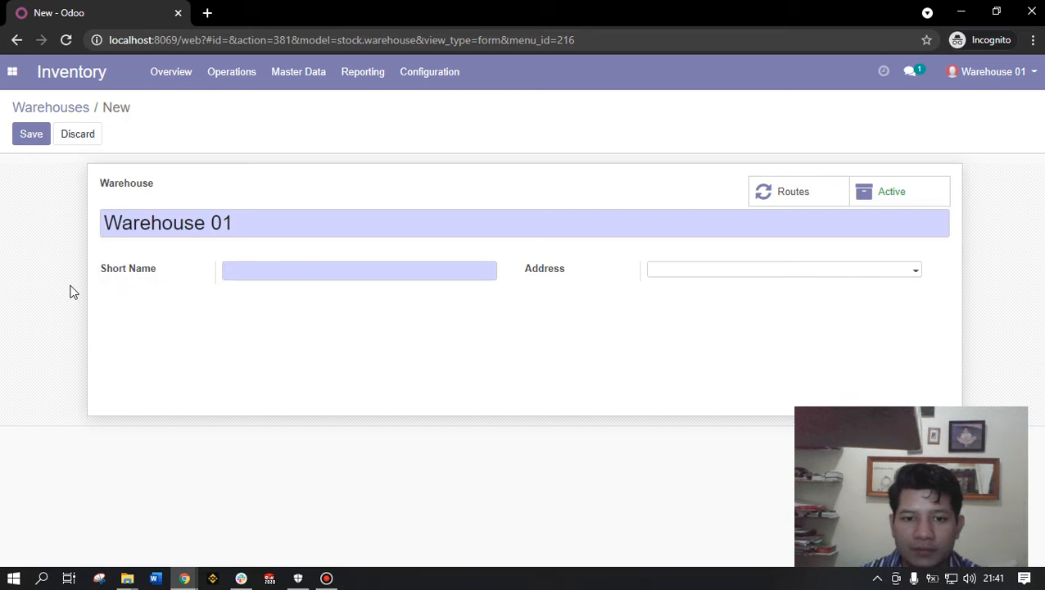
- Give the warehouse short name WH01 and address 'Jl. Jalan jalan No. 01'
click(256, 271)
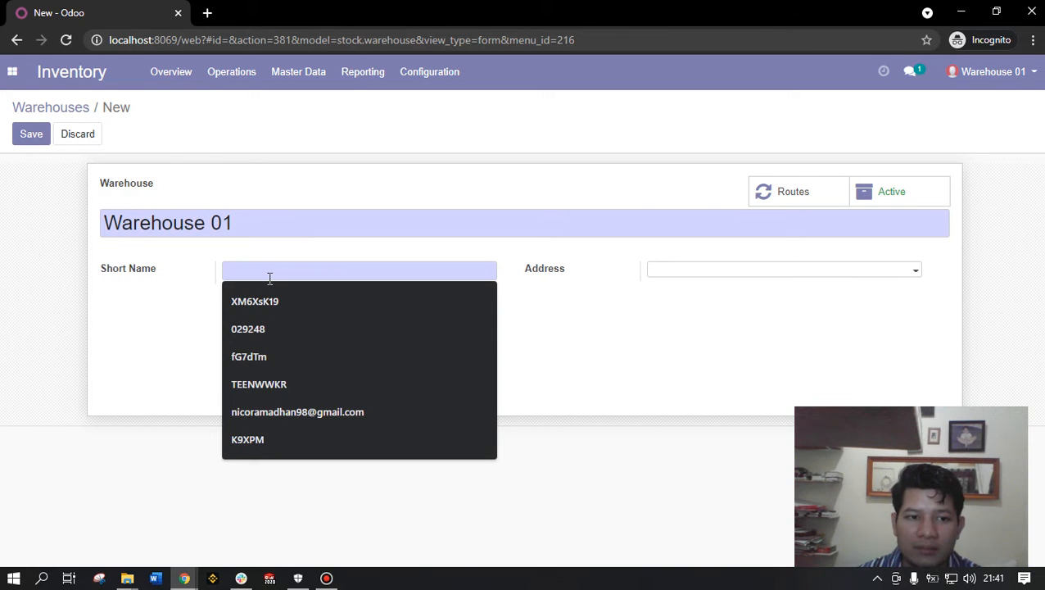
text(WH)
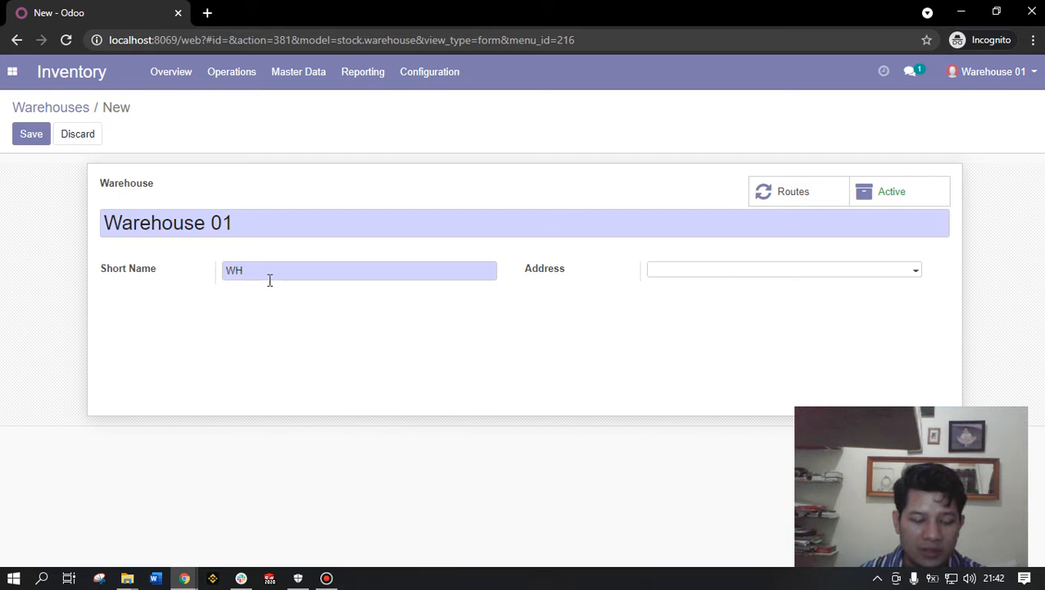
text(1)
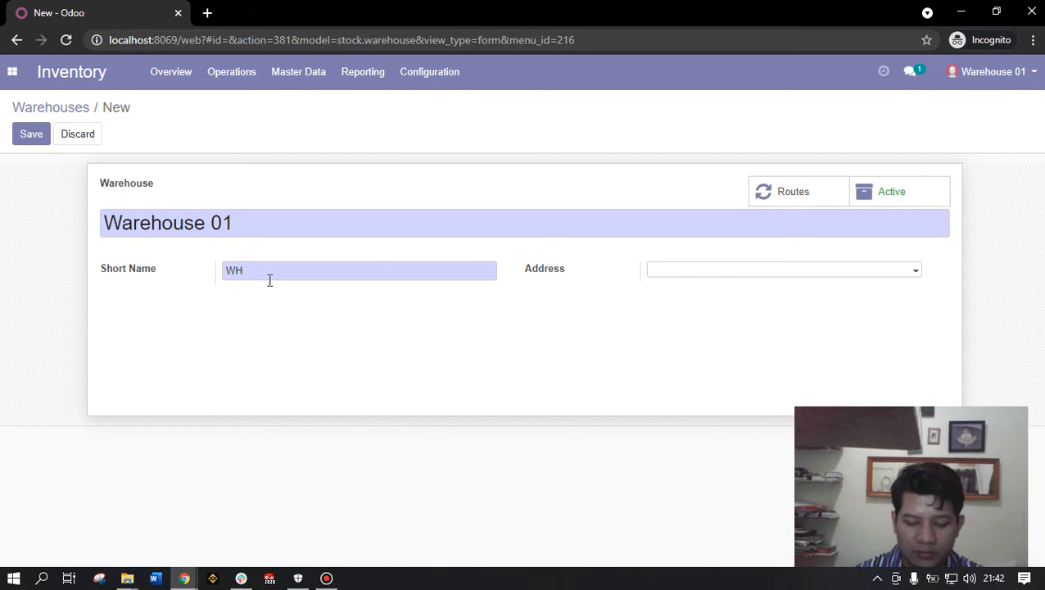
text(01)
click(673, 274)
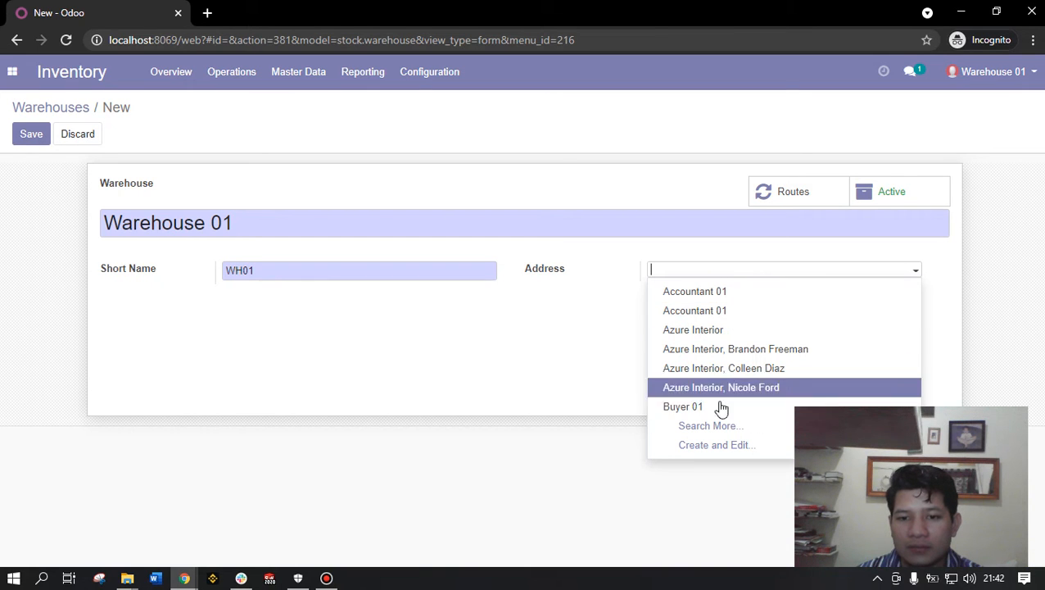
click(690, 270)
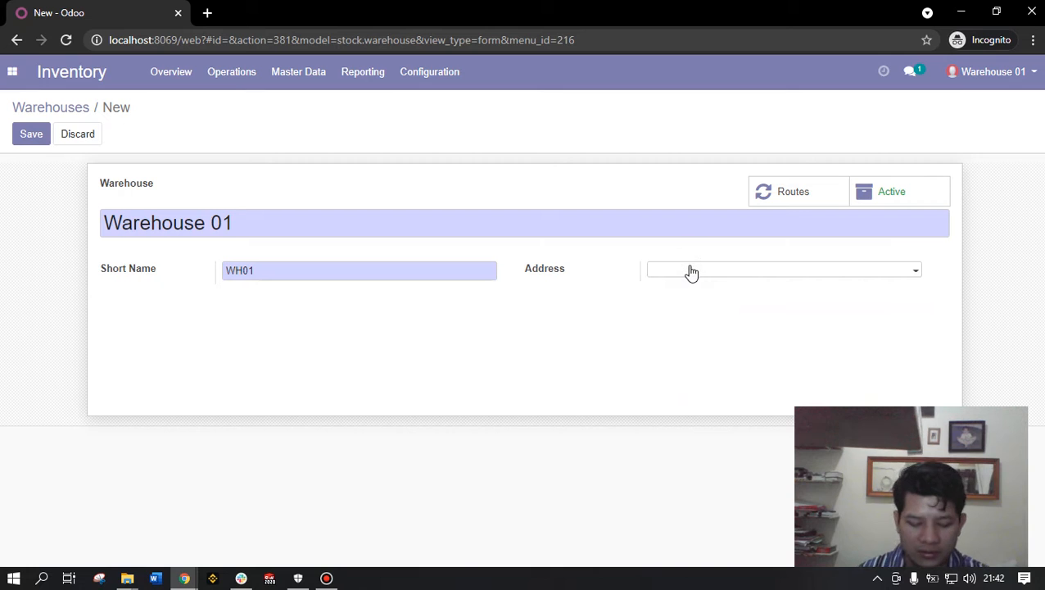
text(Jl. )
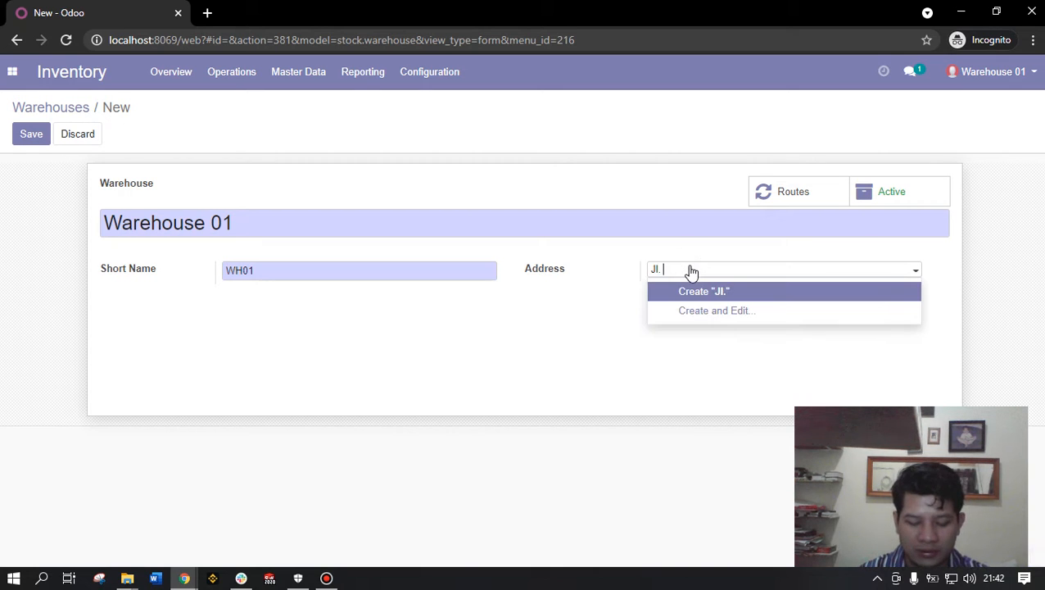
text(Jalan jalan)
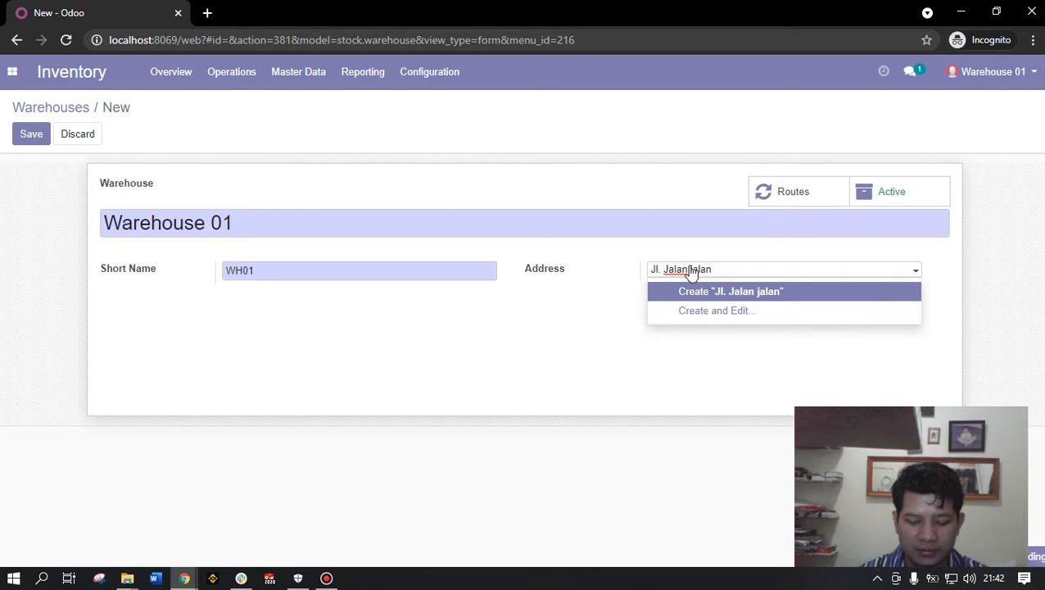
text( No. )
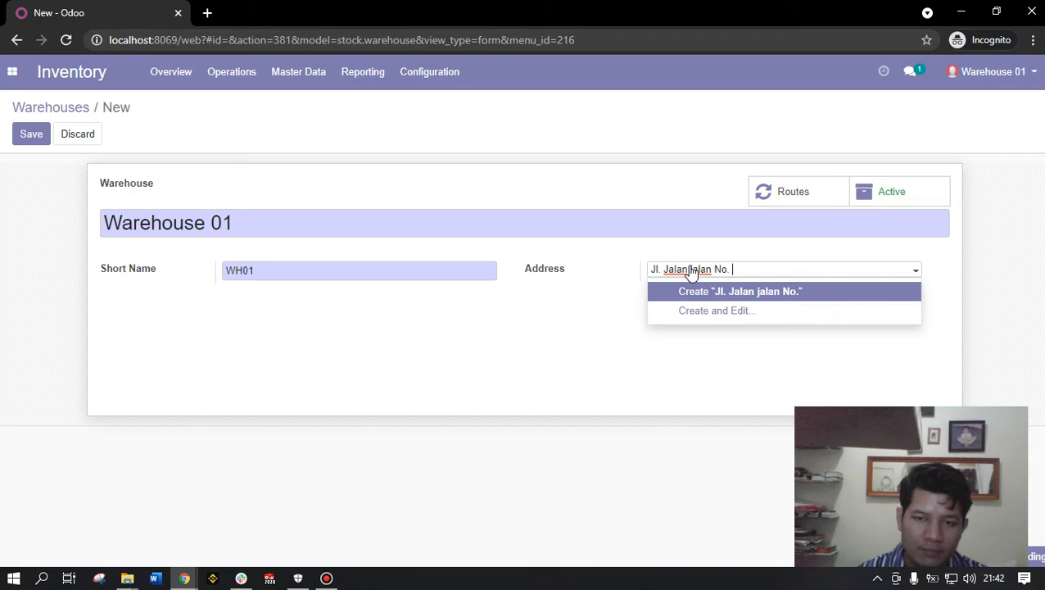
text(6)
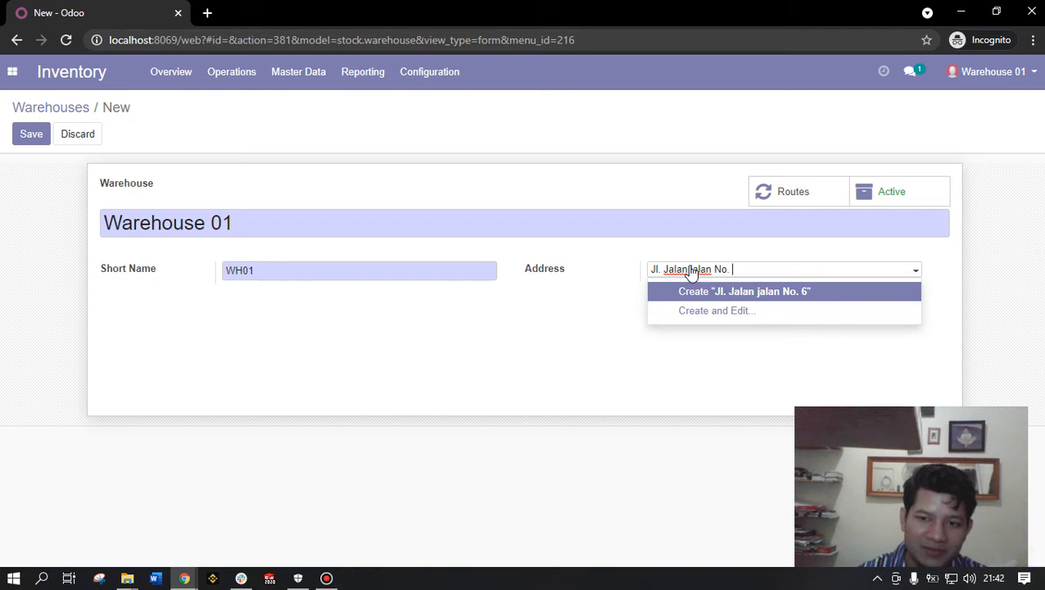
text(01)
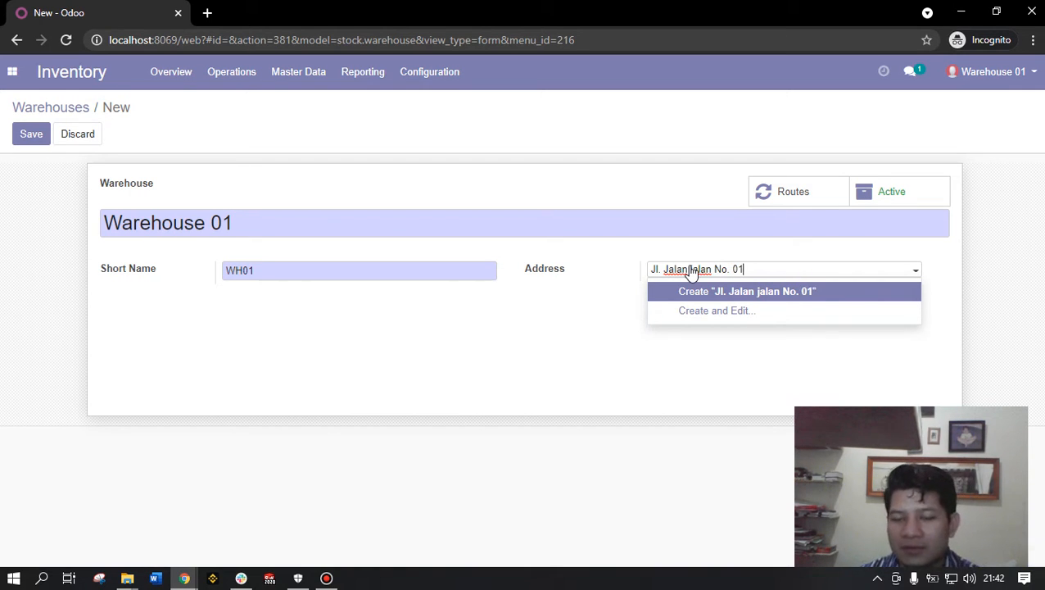
- Create the new address 'Jl. Jalan jalan No. 01' and save Warehouse 01
click(643, 357)
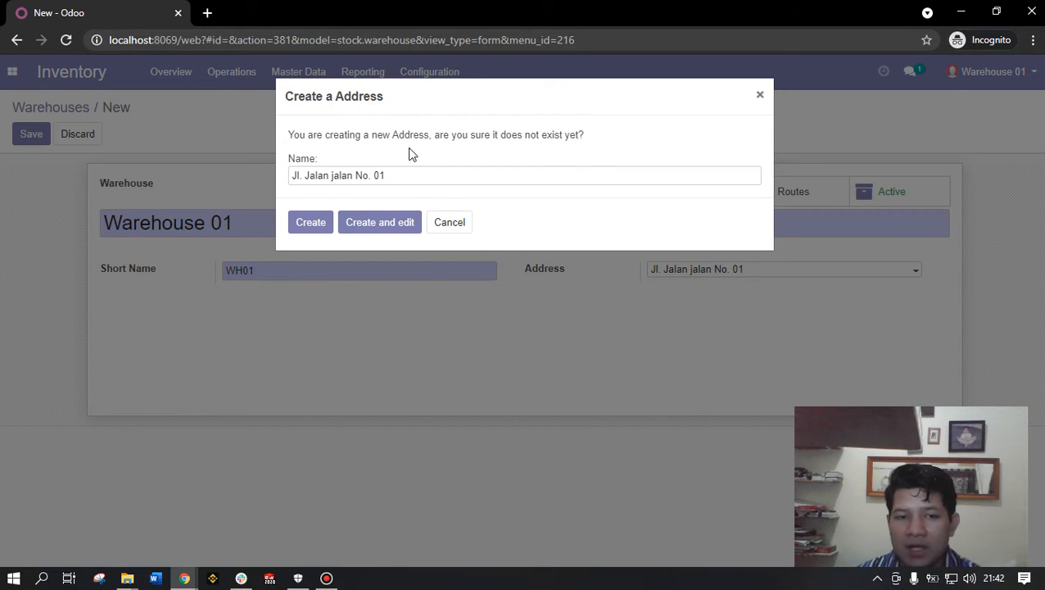
drag(404, 175, 264, 207)
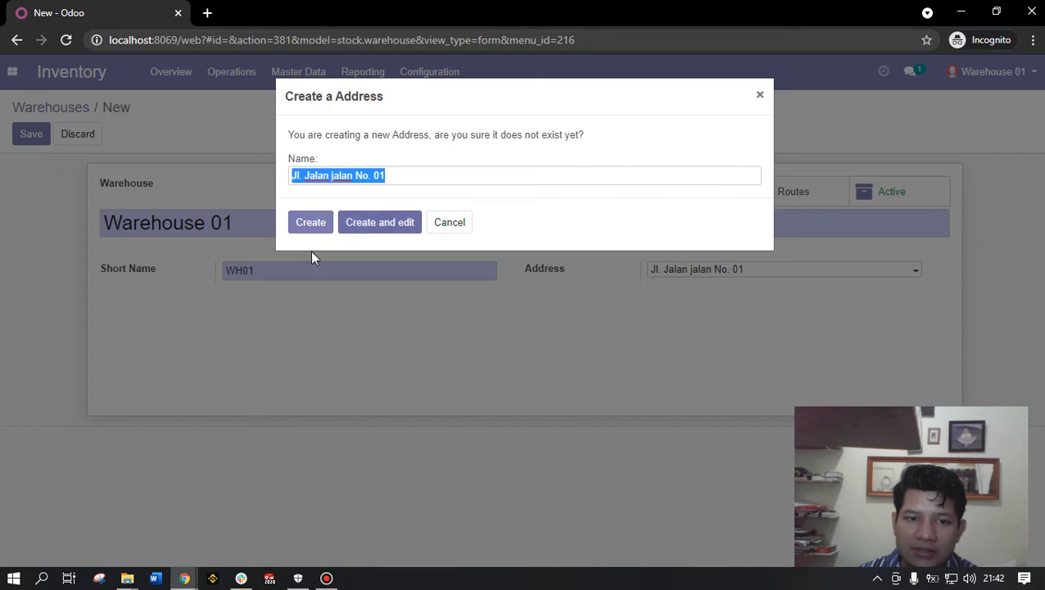
click(308, 225)
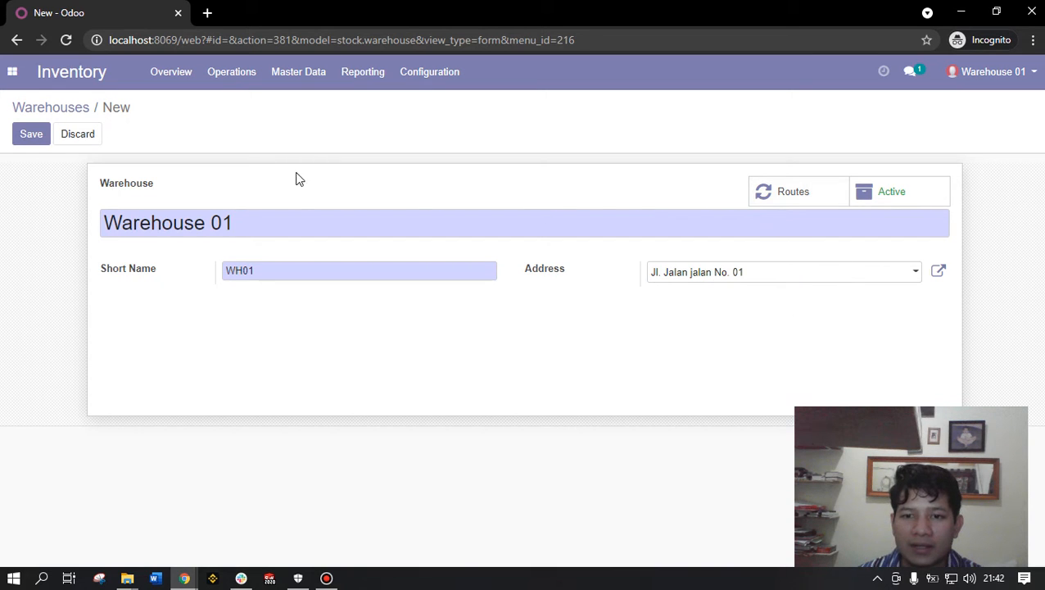
click(32, 133)
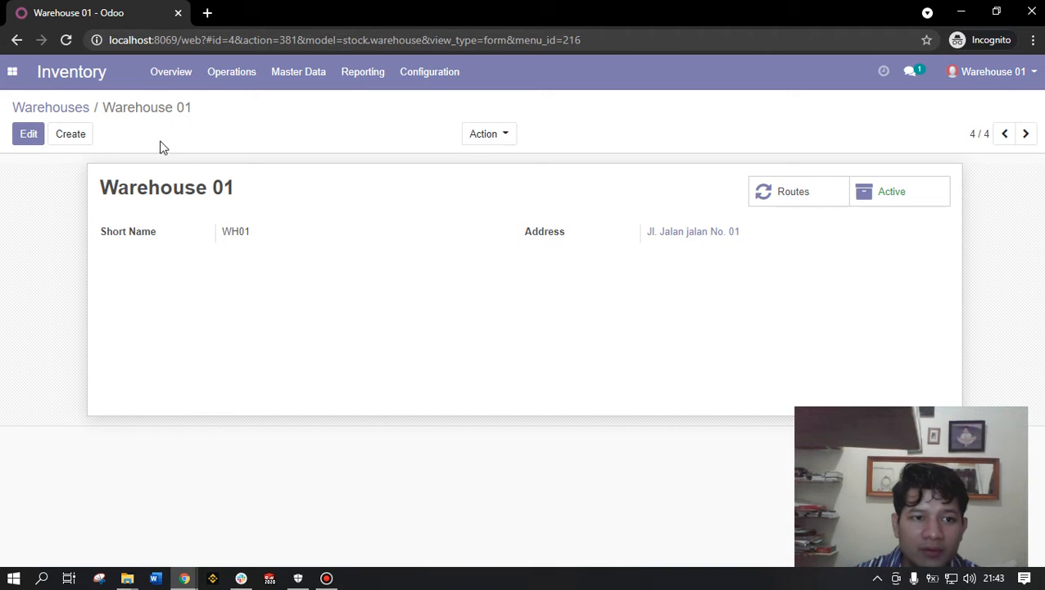
- Return to the Warehouses list and select the Warehouse 01 row
click(76, 110)
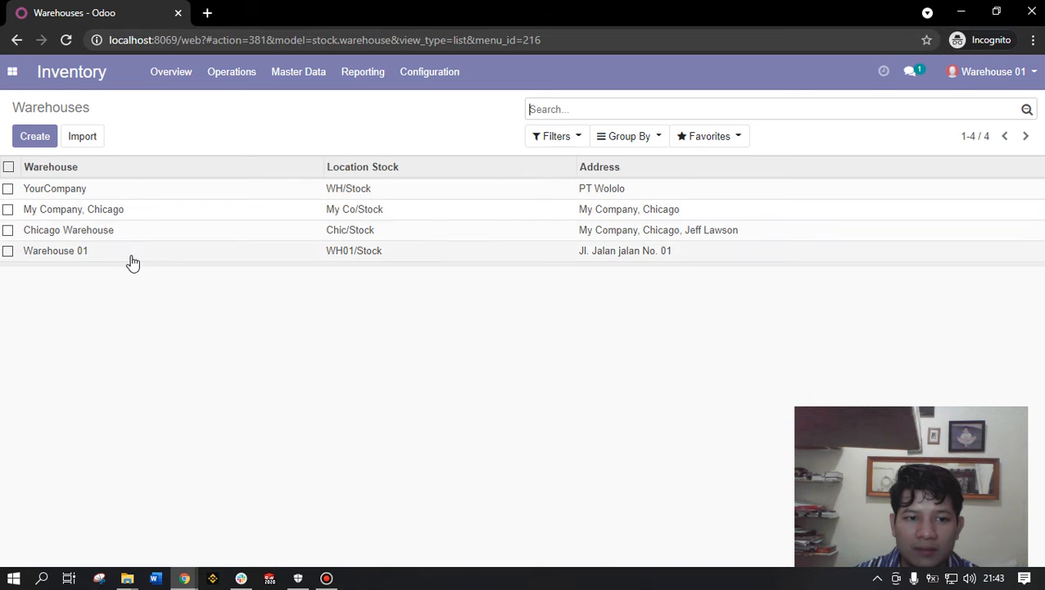
click(8, 251)
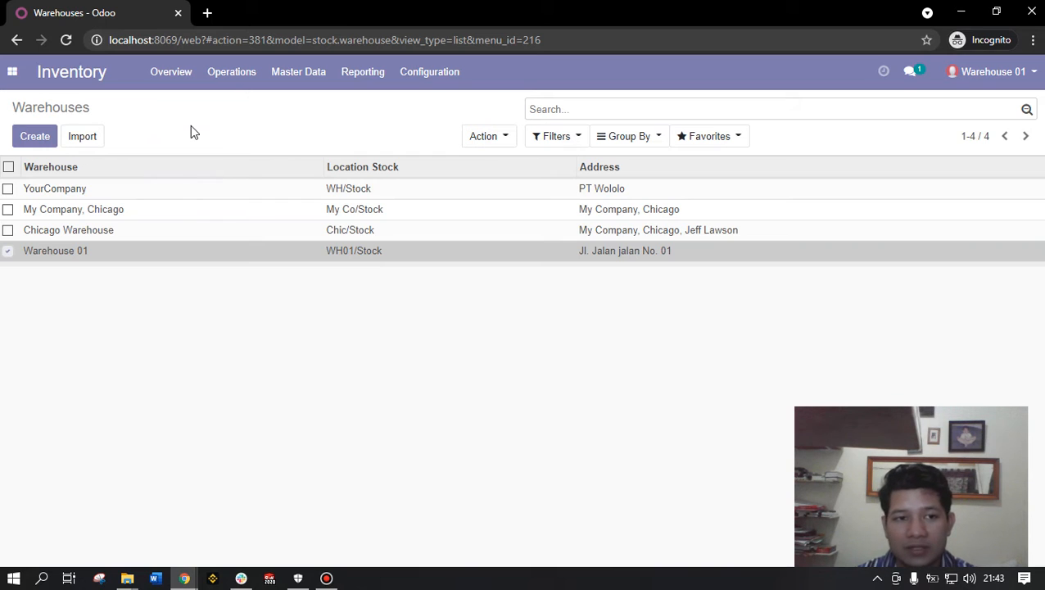
- Go to the Inventory Overview dashboard via the apps menu
click(15, 73)
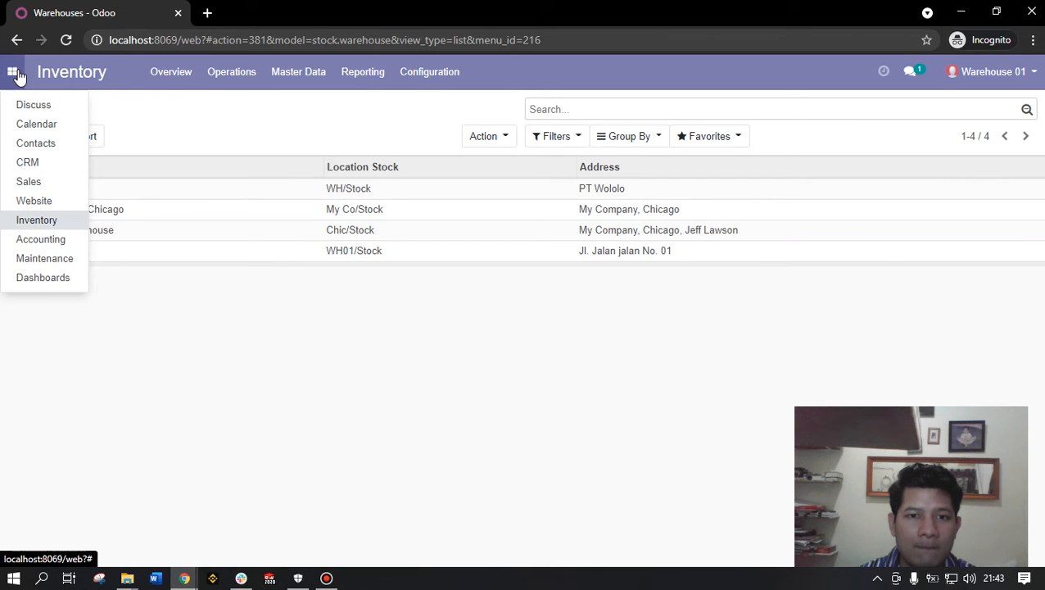
click(42, 221)
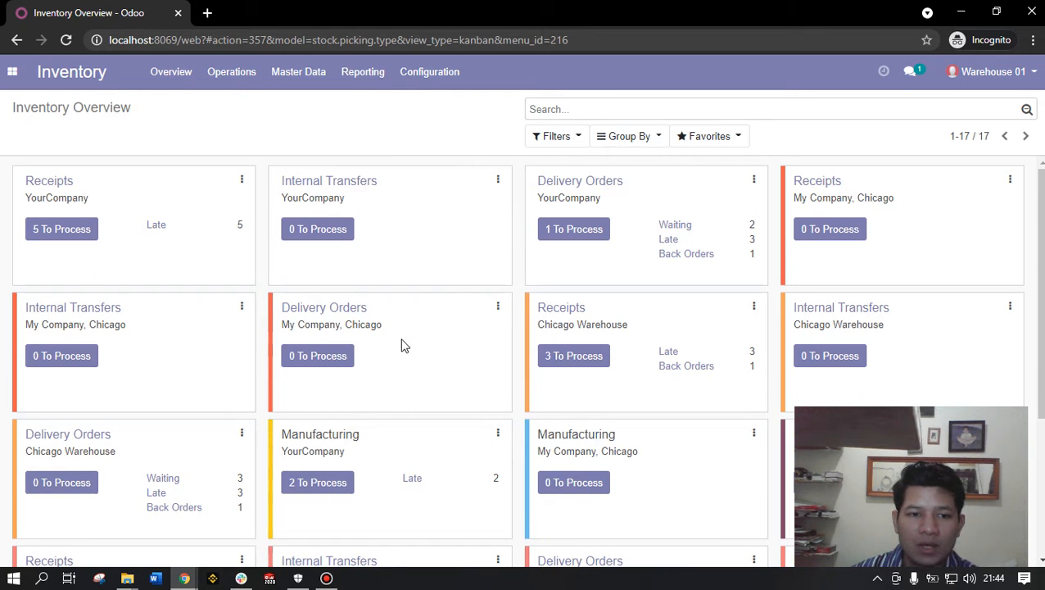
scroll(414, 370, down, 2)
scroll(412, 371, up, 2)
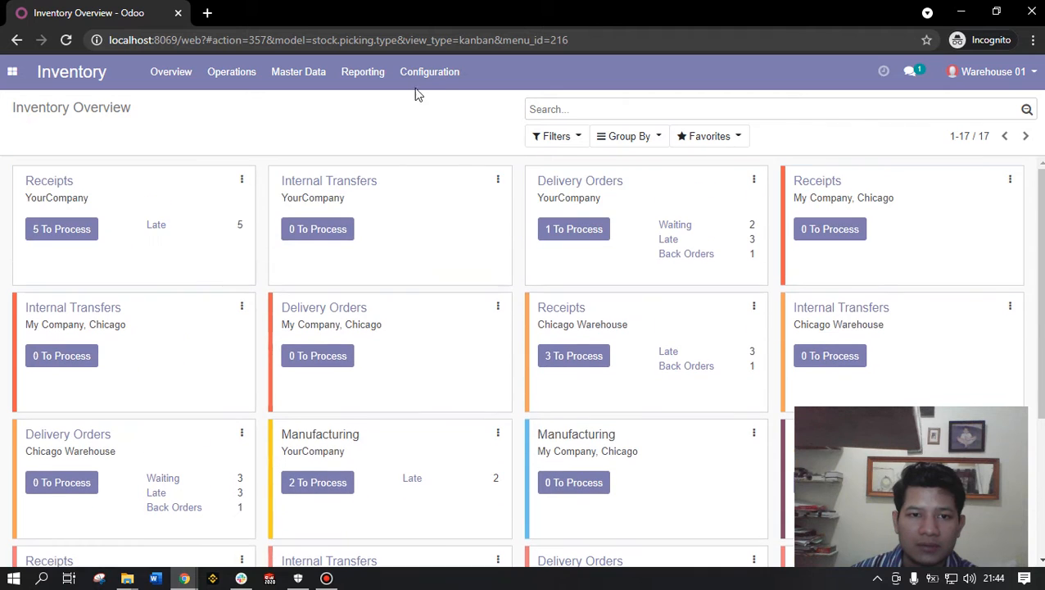
click(422, 77)
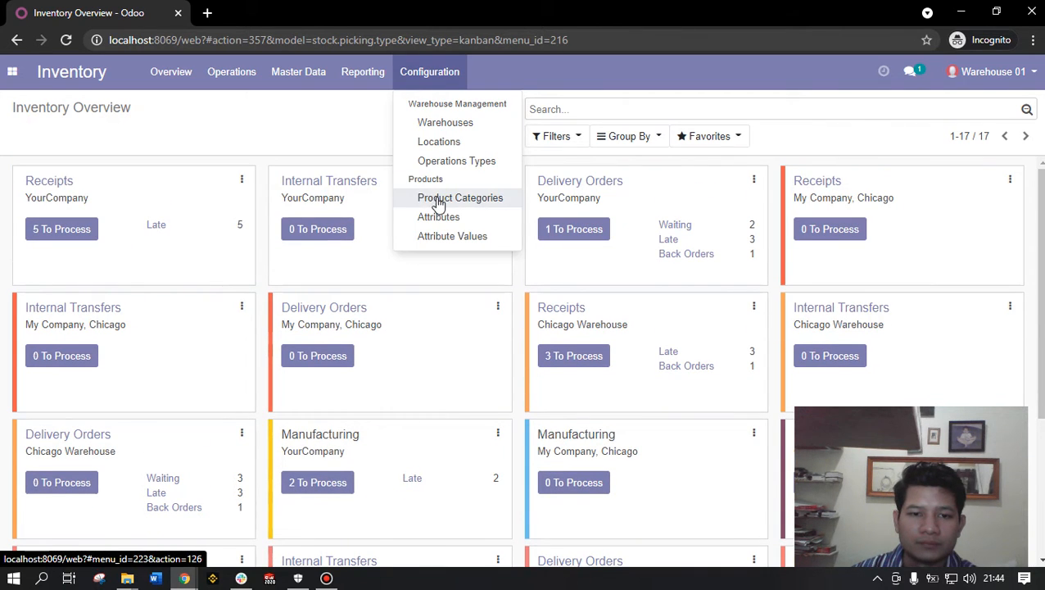
click(353, 127)
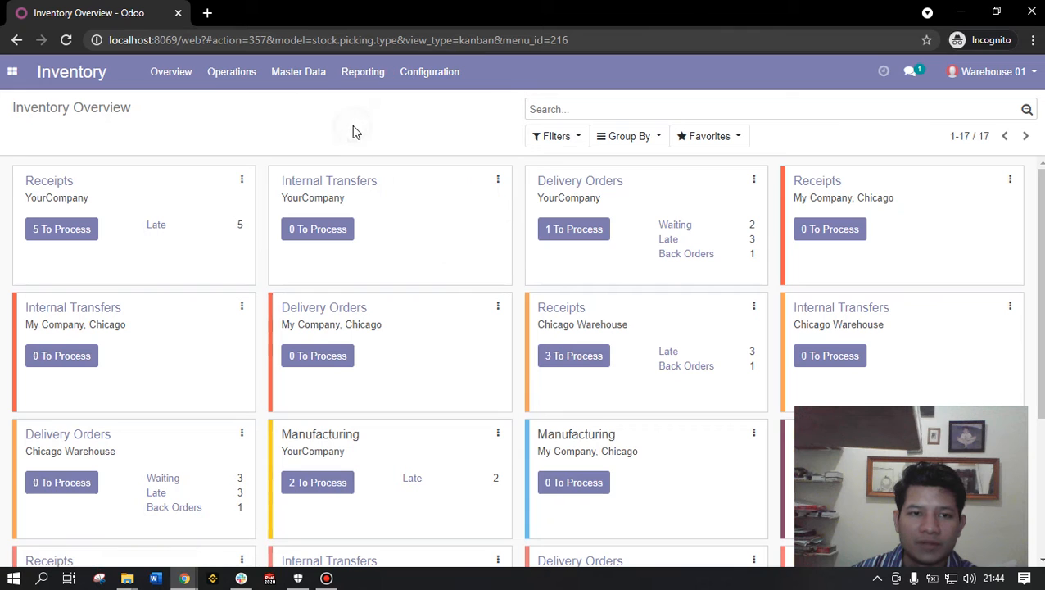
click(310, 75)
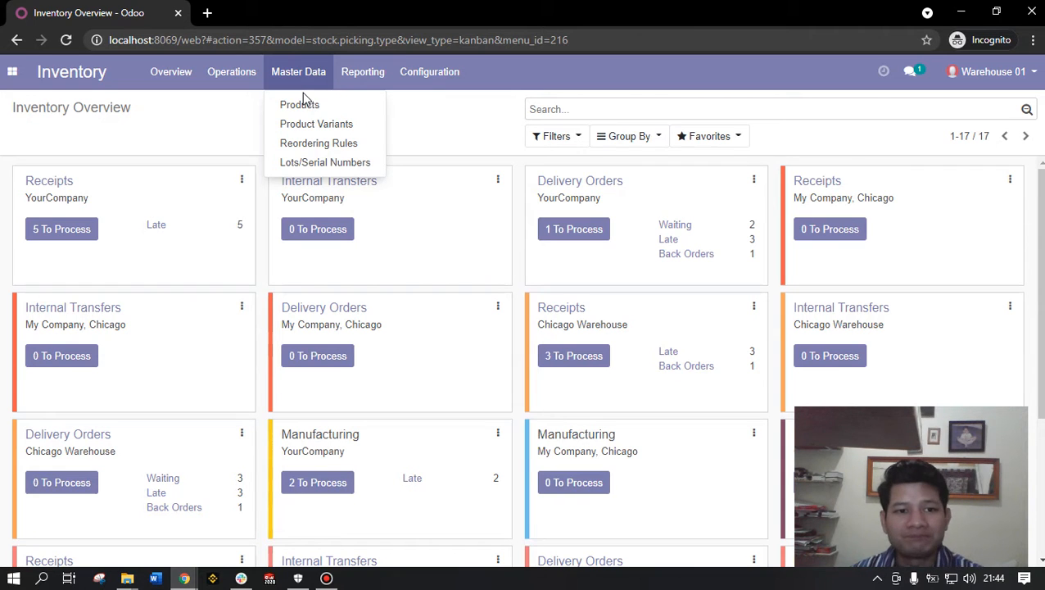
click(221, 126)
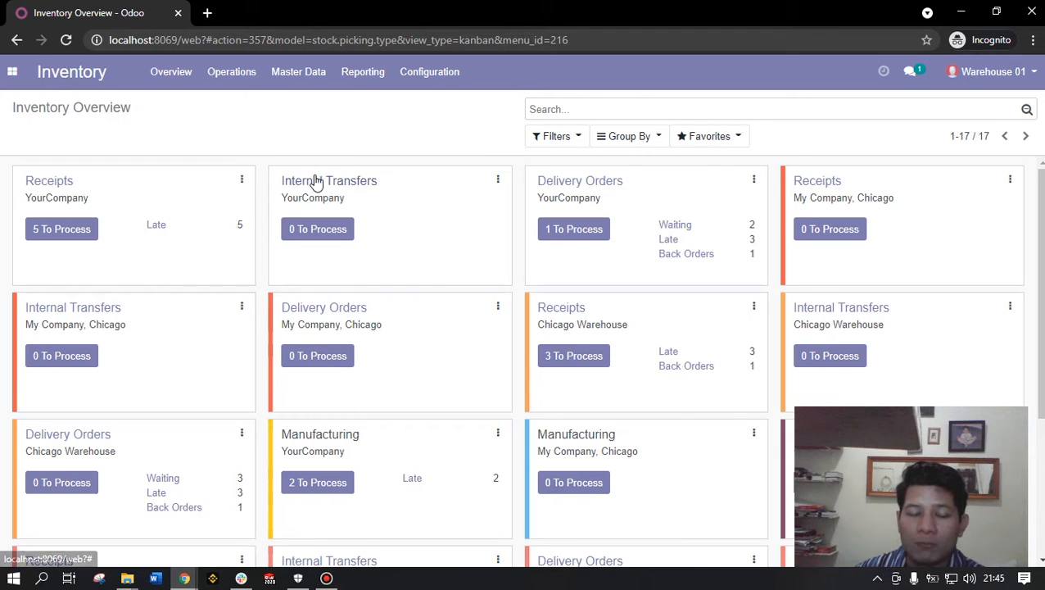
click(314, 80)
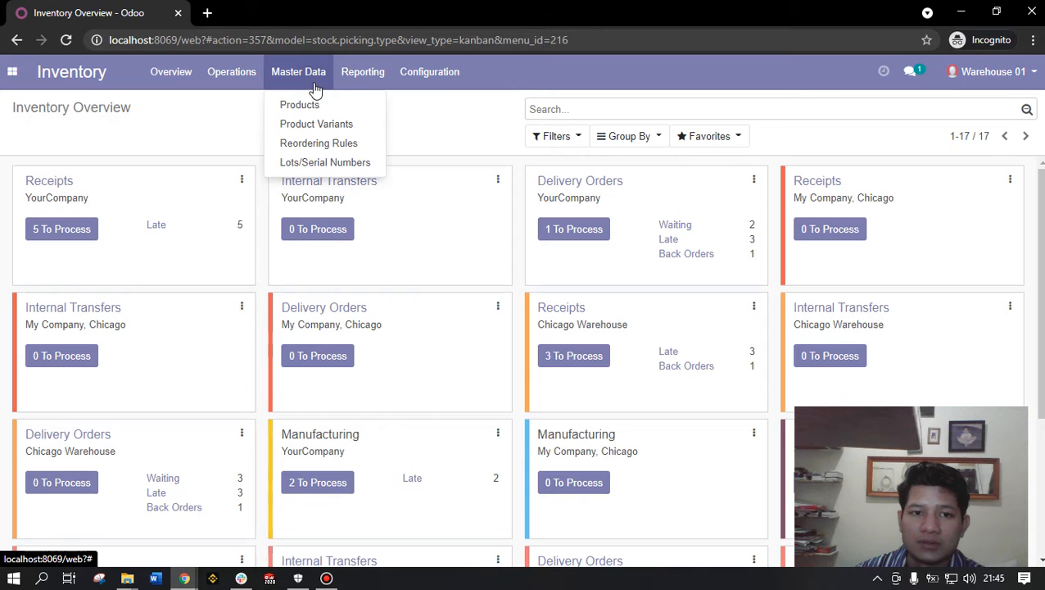
- Browse the Products catalogue and start a new product record
click(300, 102)
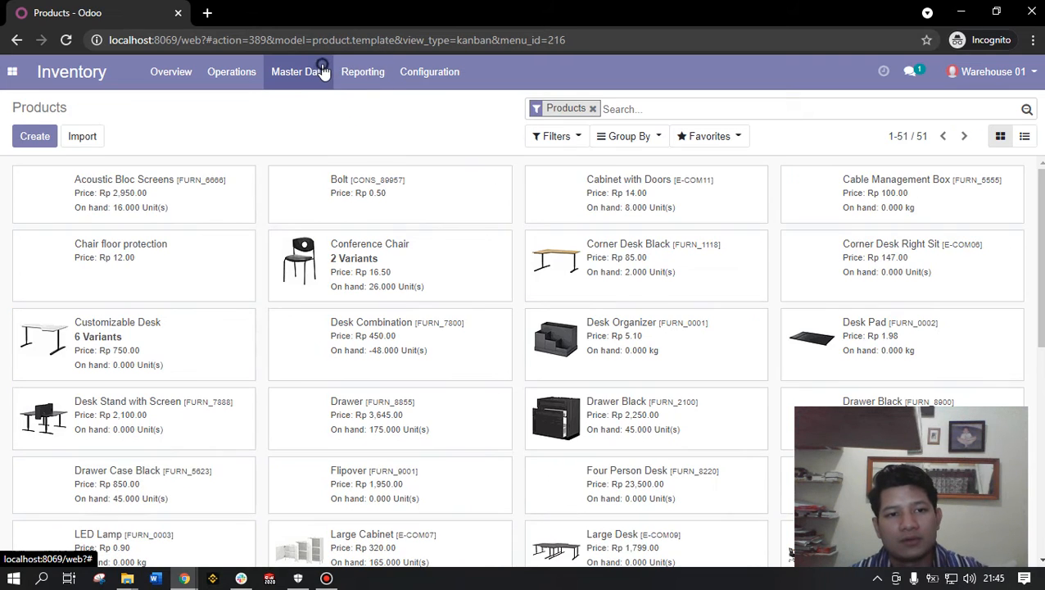
click(295, 74)
click(205, 123)
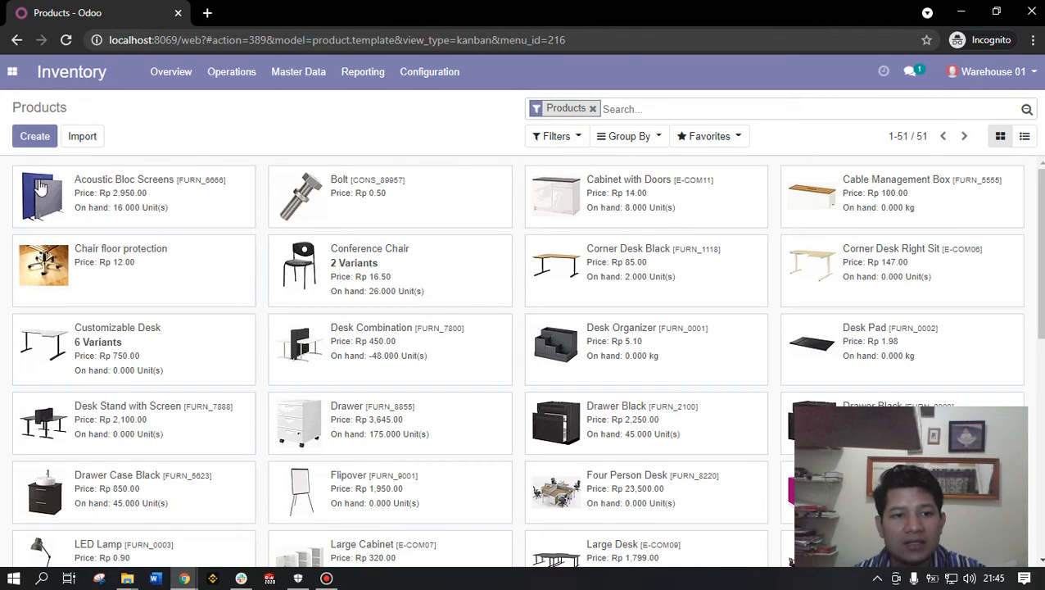
scroll(133, 334, down, 2)
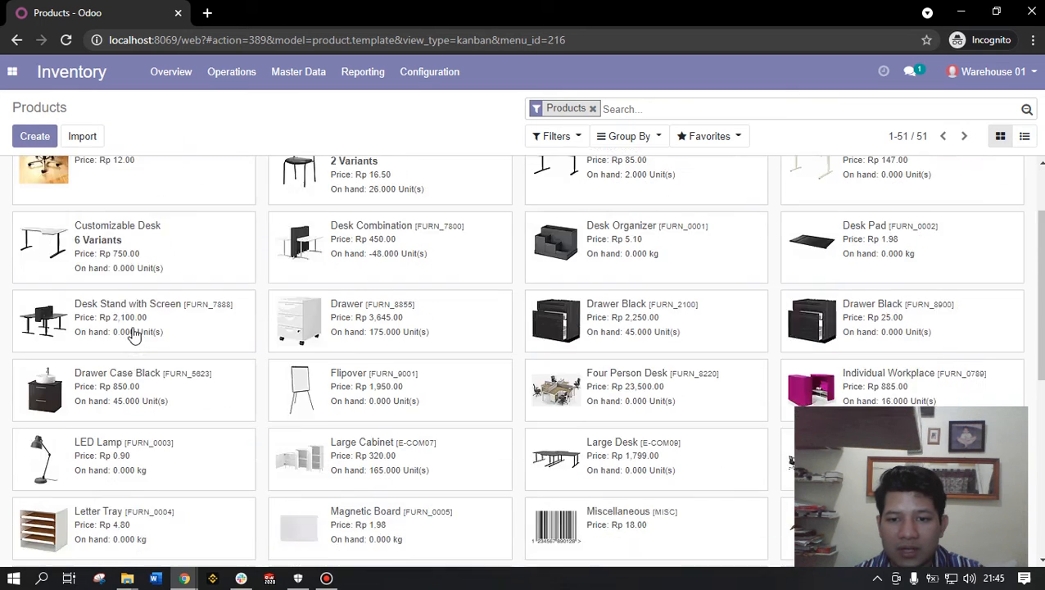
scroll(135, 336, down, 5)
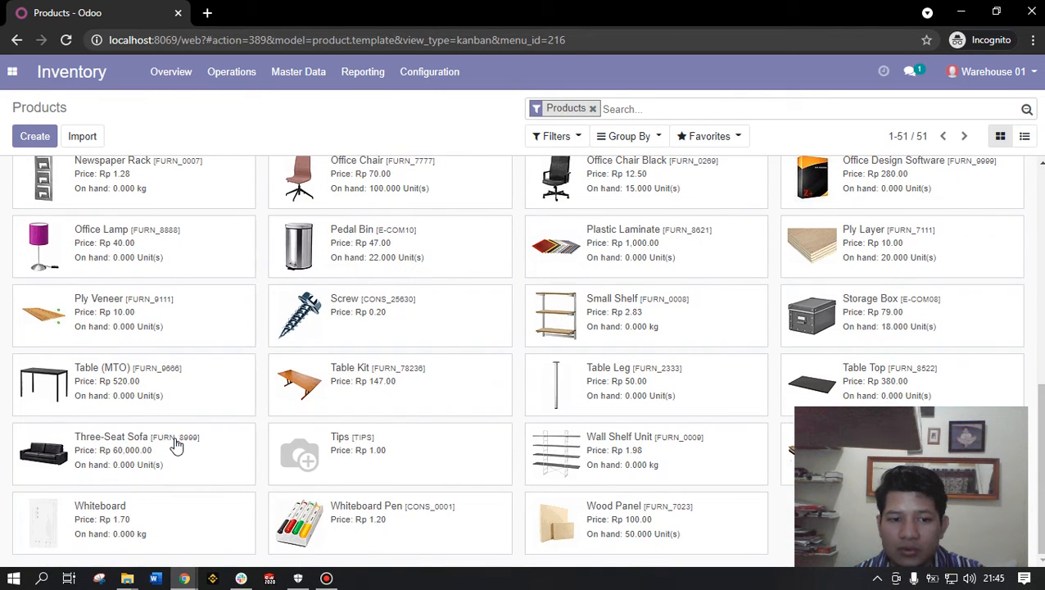
scroll(333, 525, up, 7)
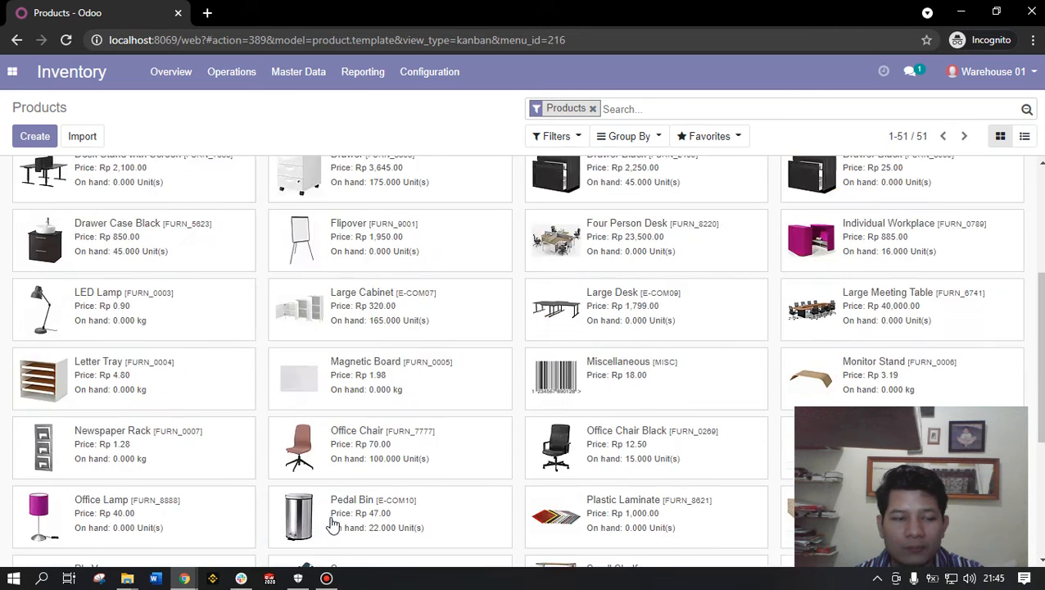
click(41, 138)
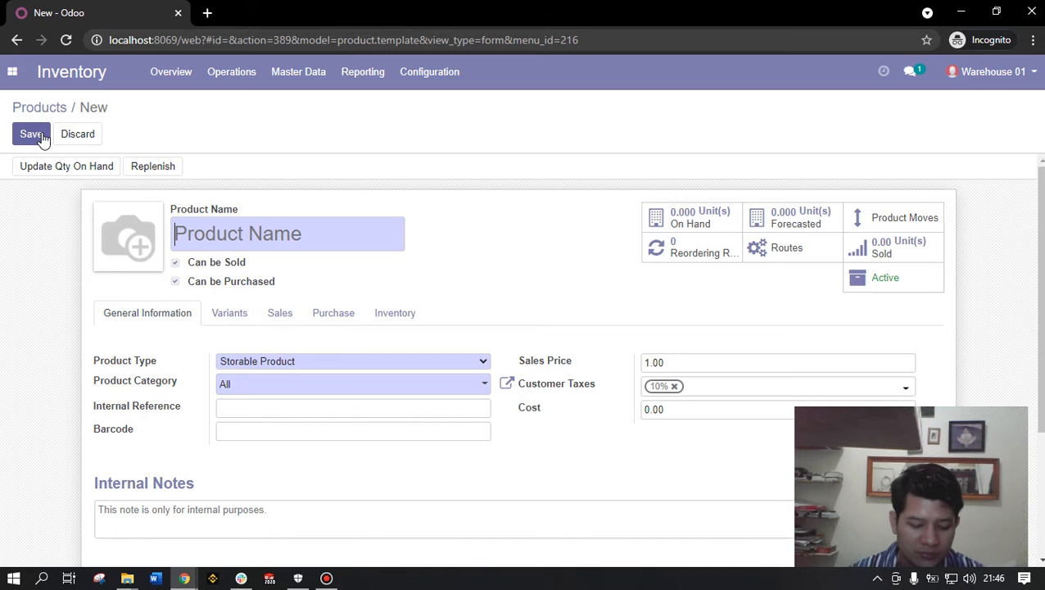
text(Gearbox)
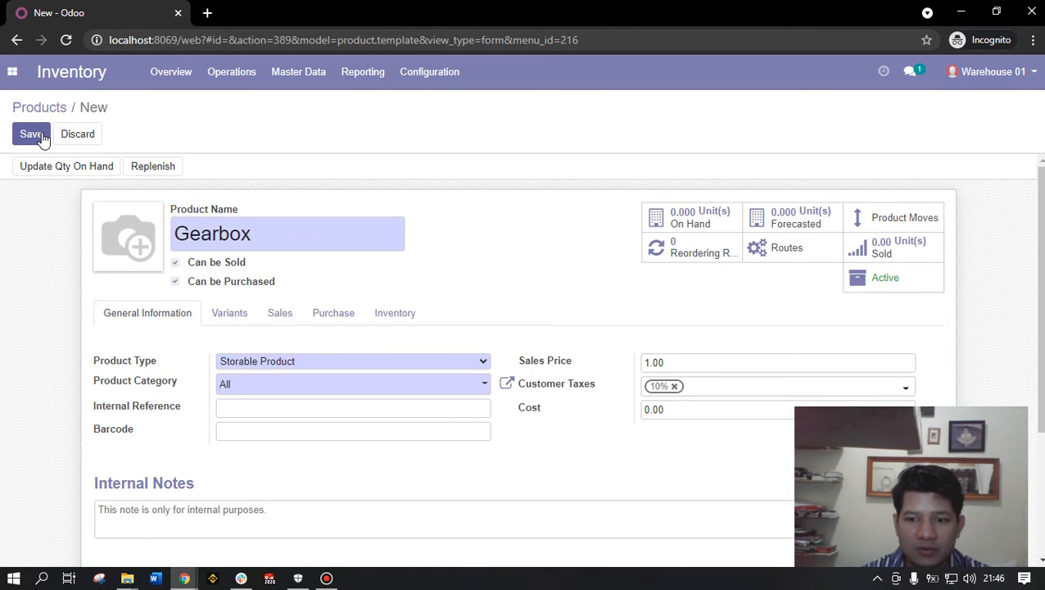
text( ABC)
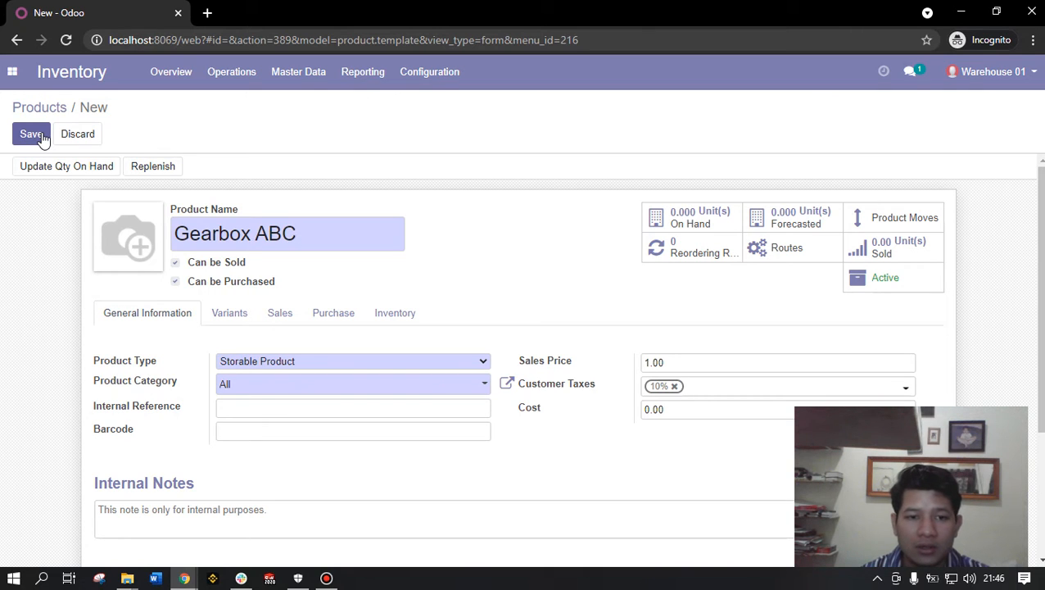
text( P/N )
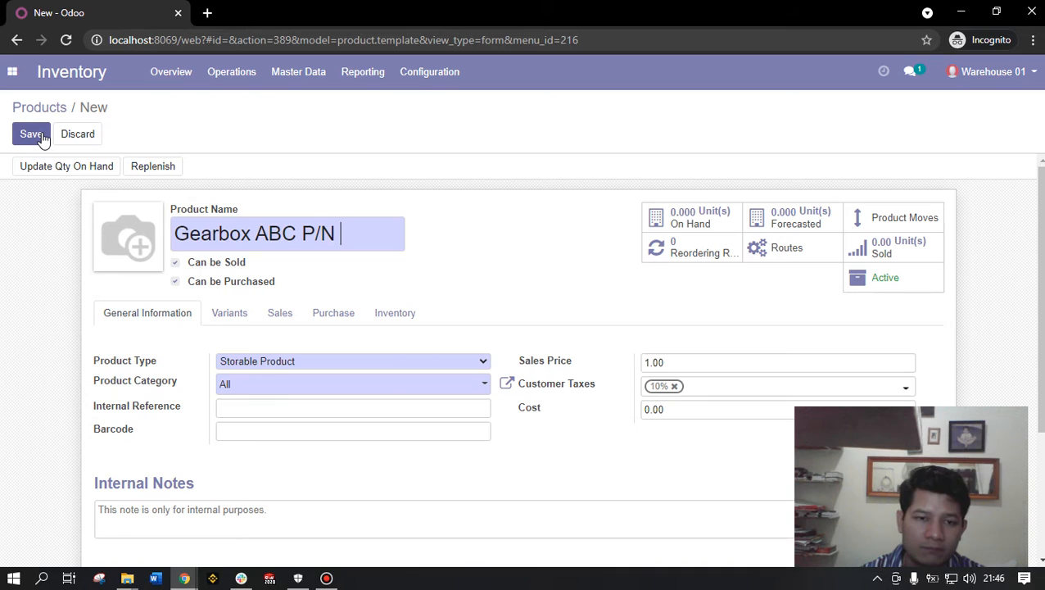
text(6969)
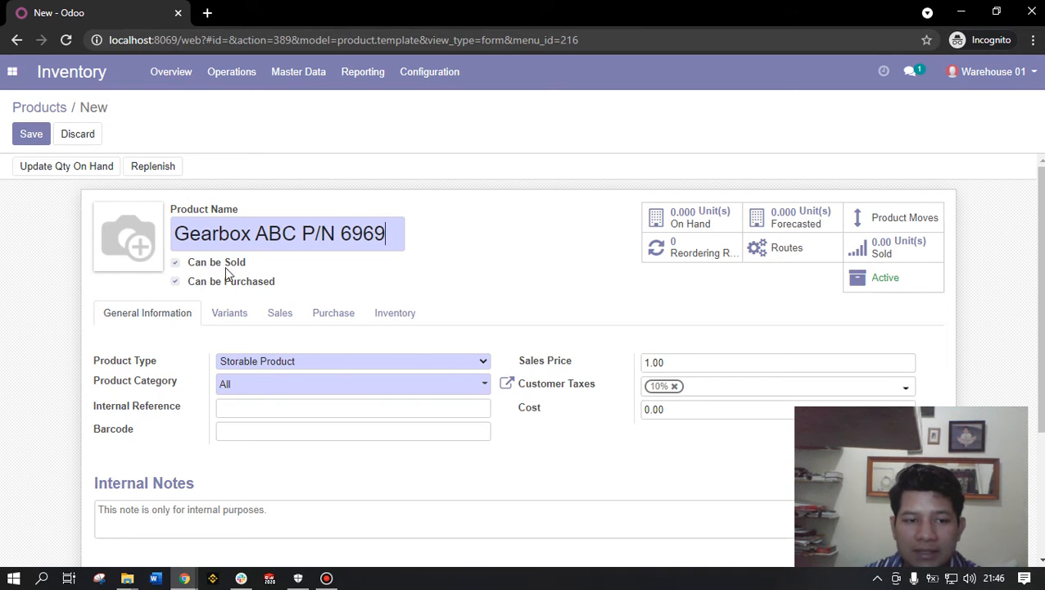
drag(174, 233, 391, 238)
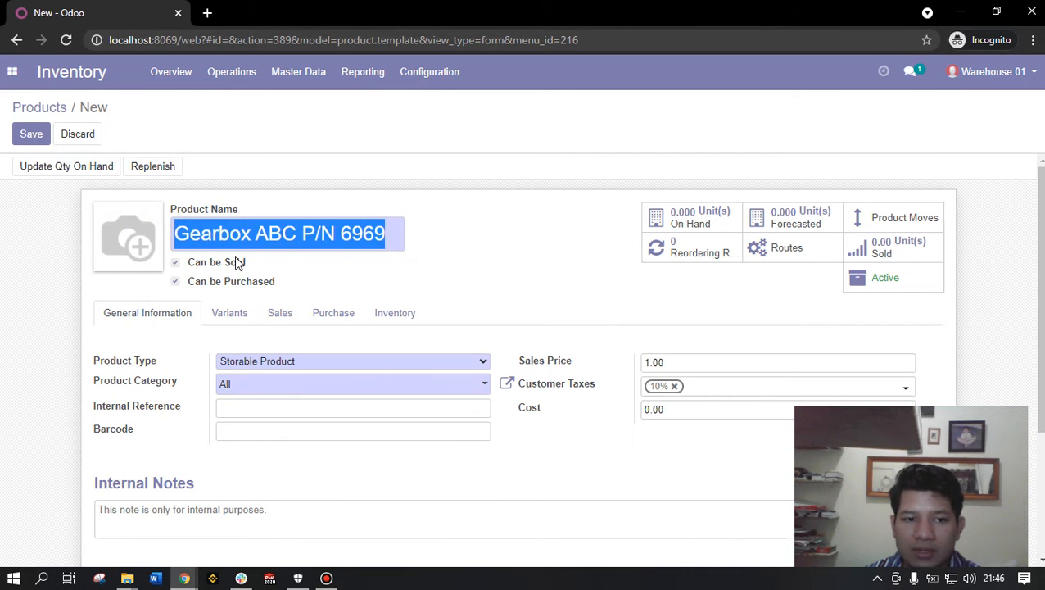
click(214, 236)
drag(175, 234, 325, 233)
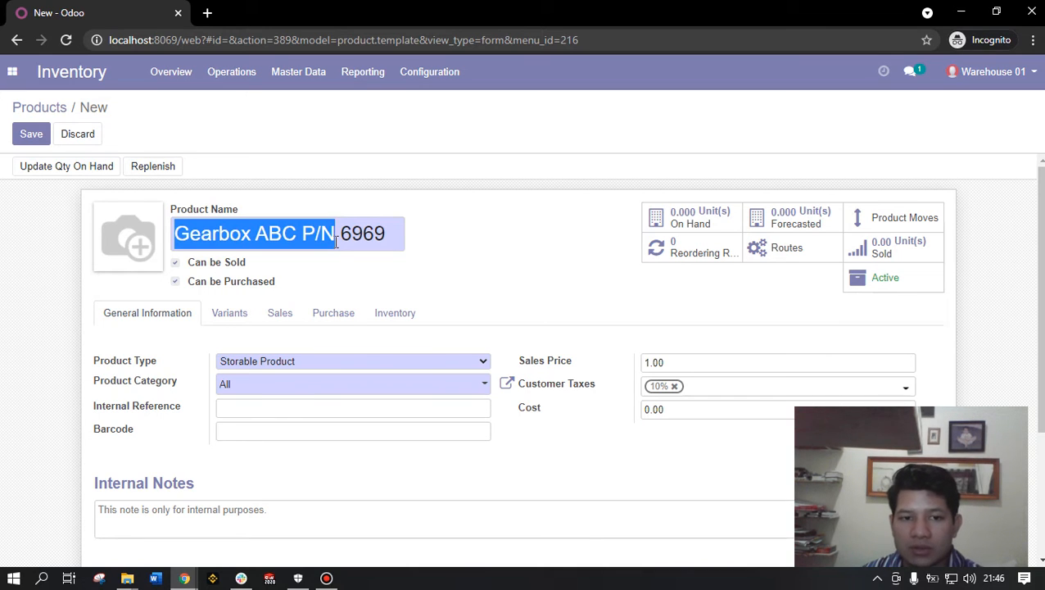
drag(401, 236, 153, 260)
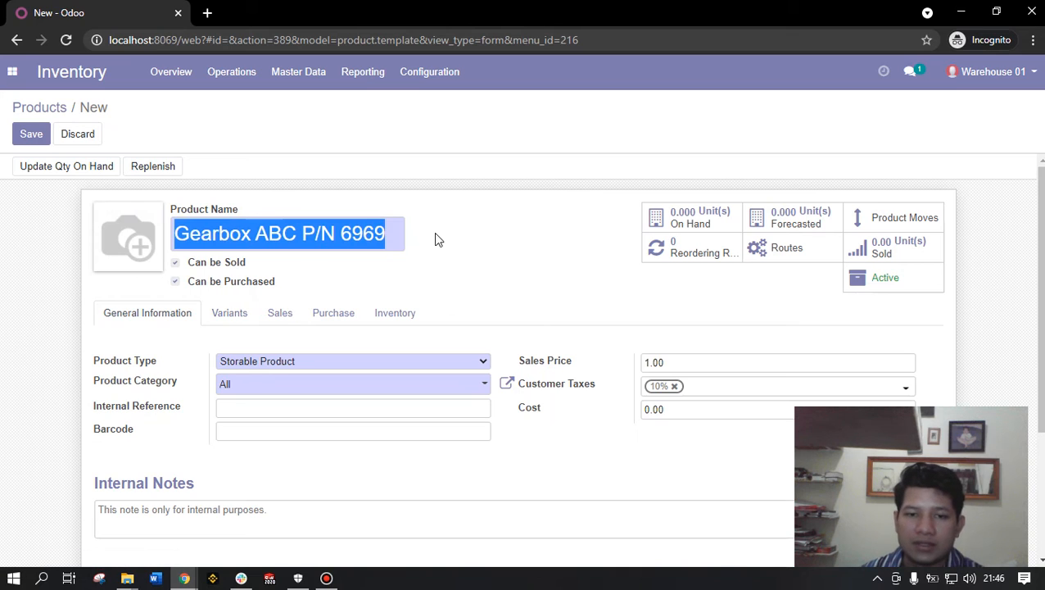
click(247, 234)
drag(172, 234, 273, 242)
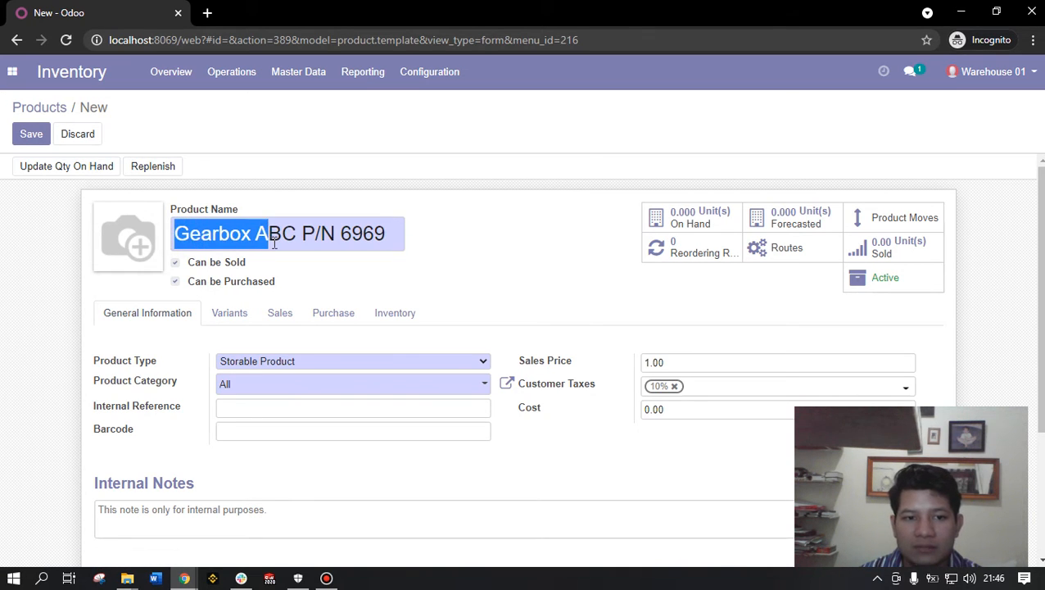
click(272, 239)
double_click(280, 236)
click(335, 235)
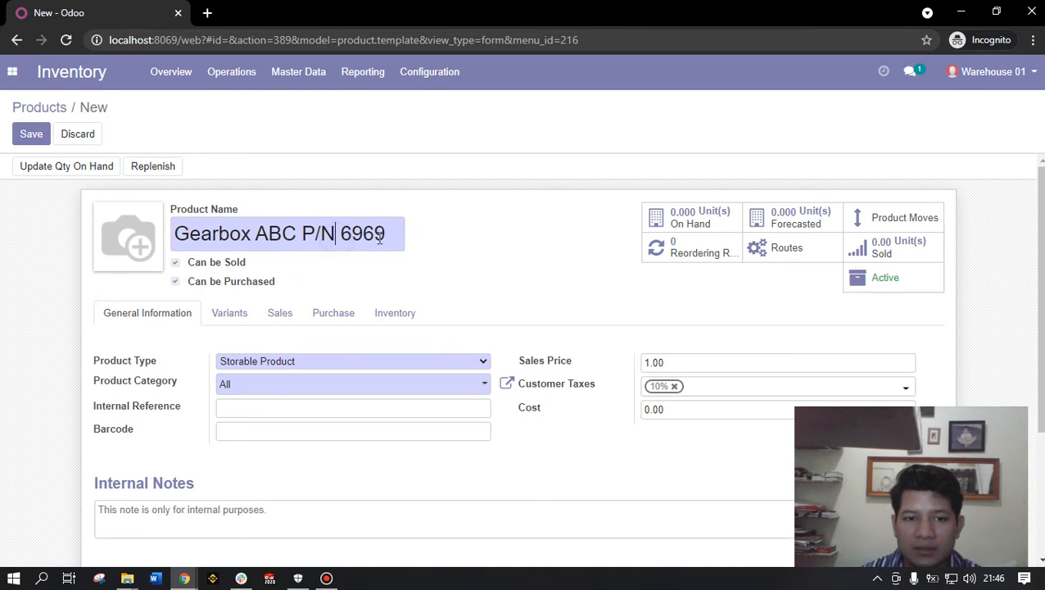
mouse_move(380, 237)
mouse_down()
mouse_move(303, 245)
mouse_move(389, 237)
mouse_up()
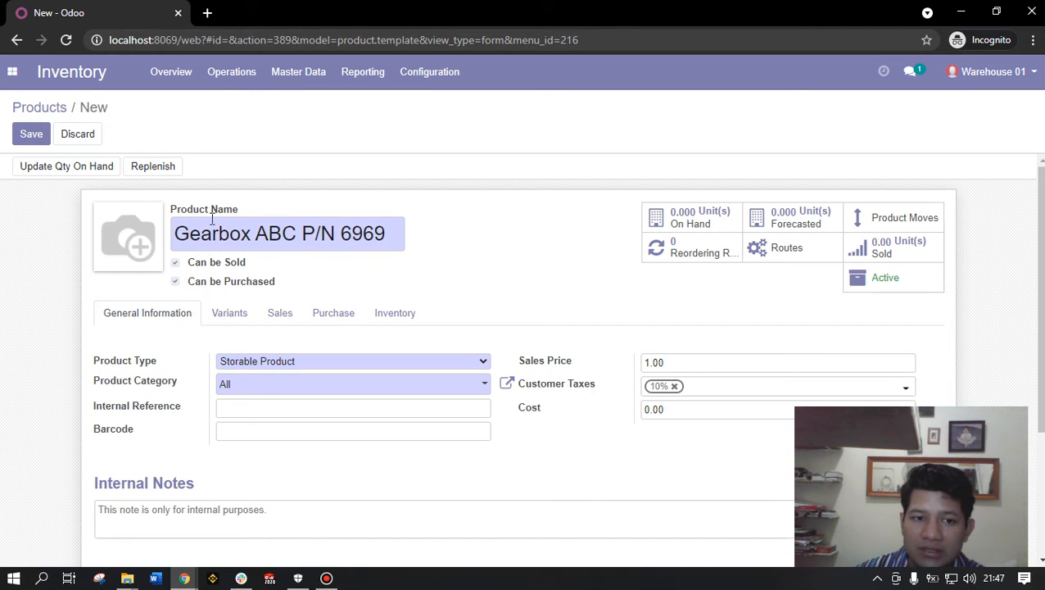
drag(174, 235, 399, 238)
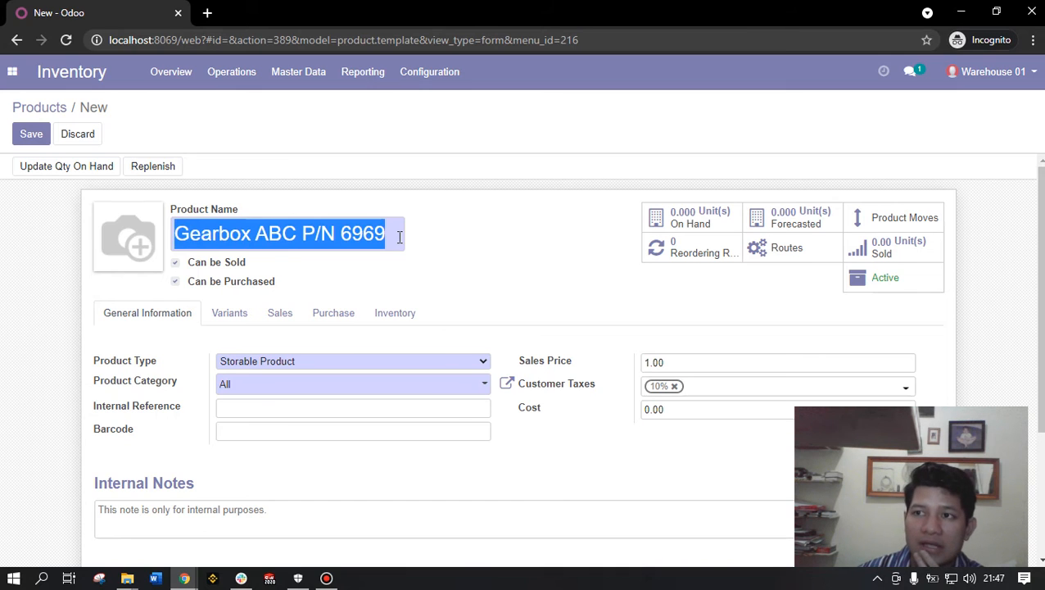
drag(397, 234, 98, 246)
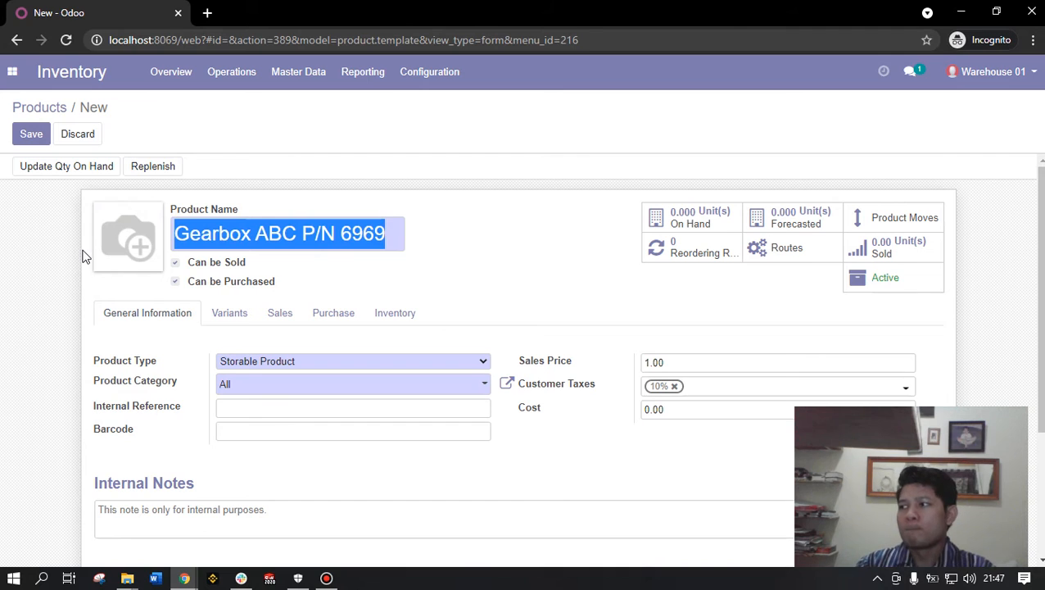
- Rename the product to 'Ass Shaft 20 P/N 9090', correcting the typo
text(ASs)
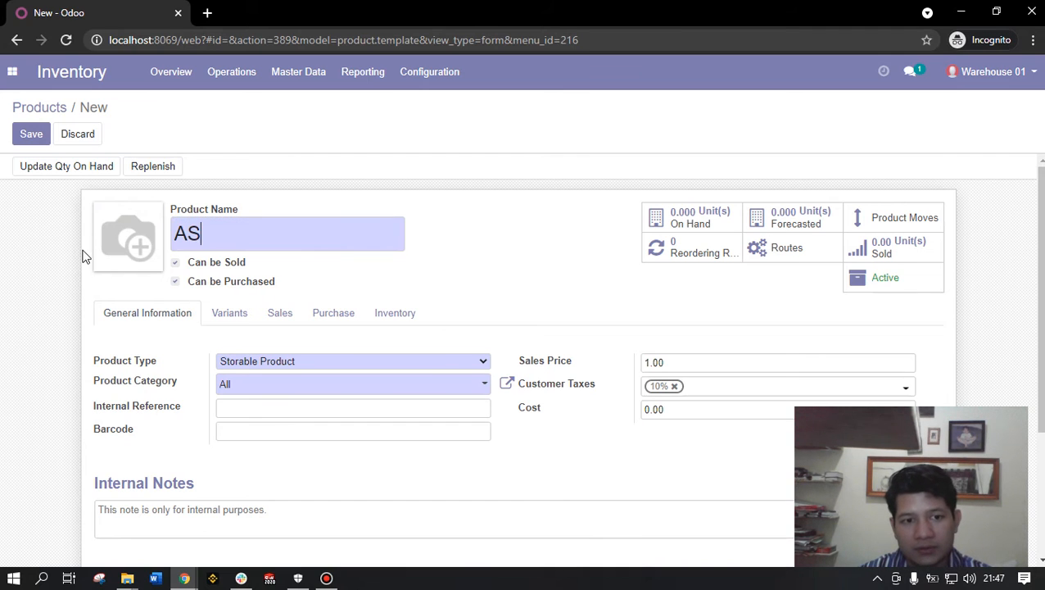
key(BackSpace)
key(BackSpace)
text(ss)
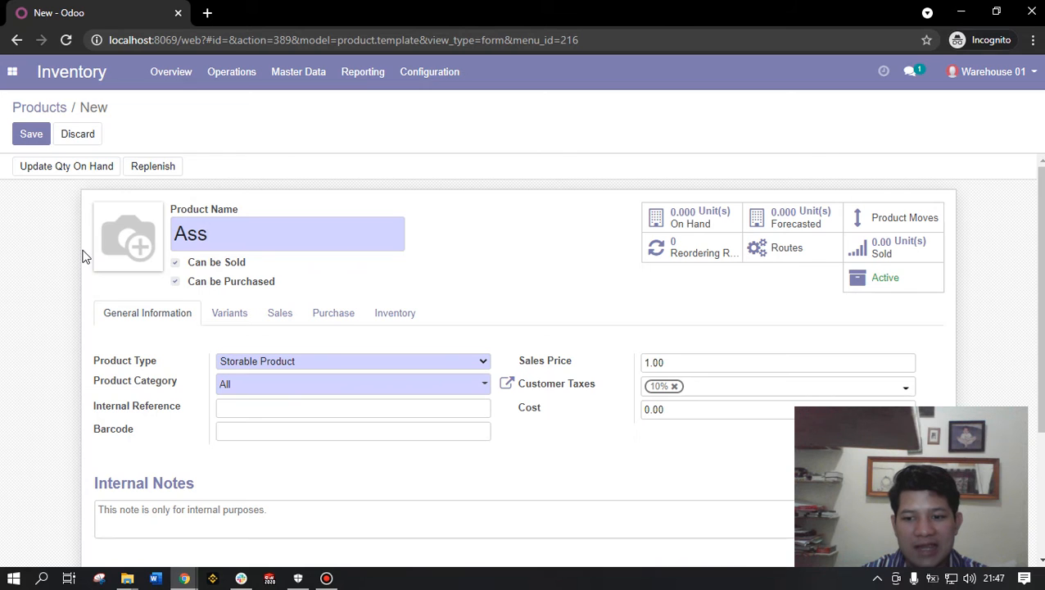
text( Shaft)
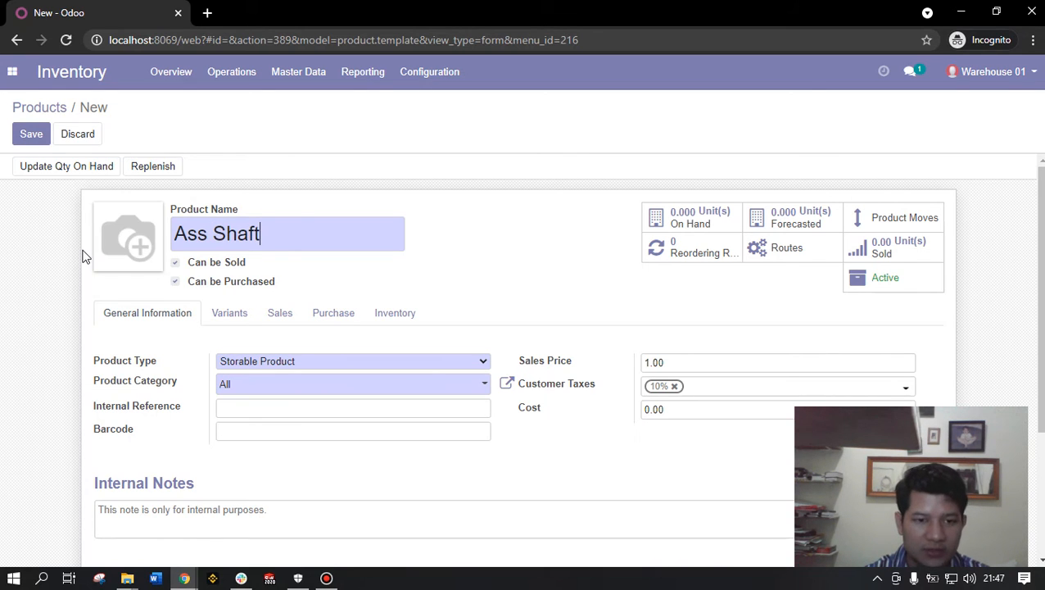
text( 20)
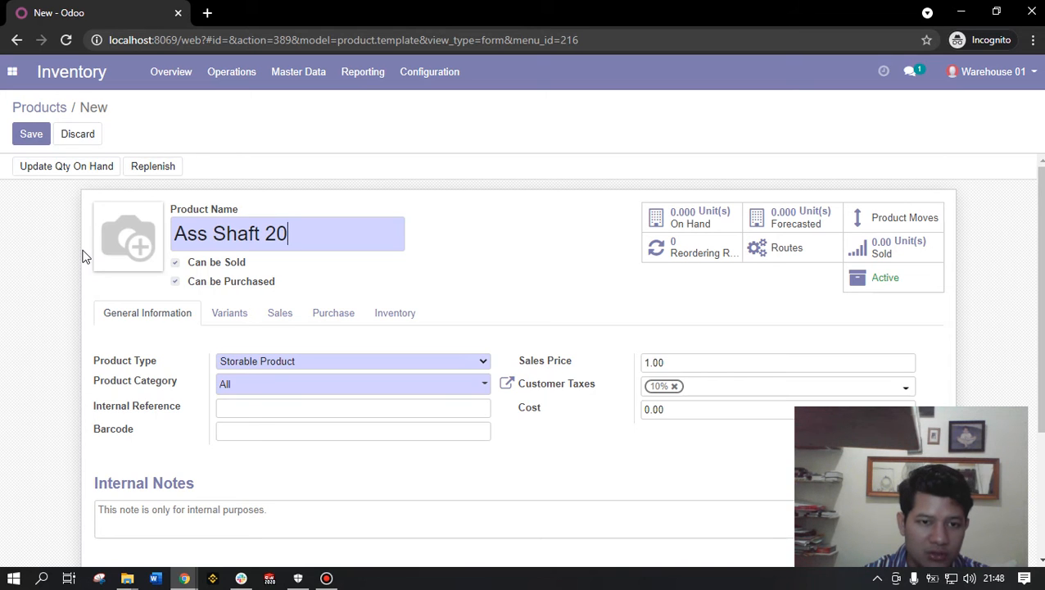
text( P/)
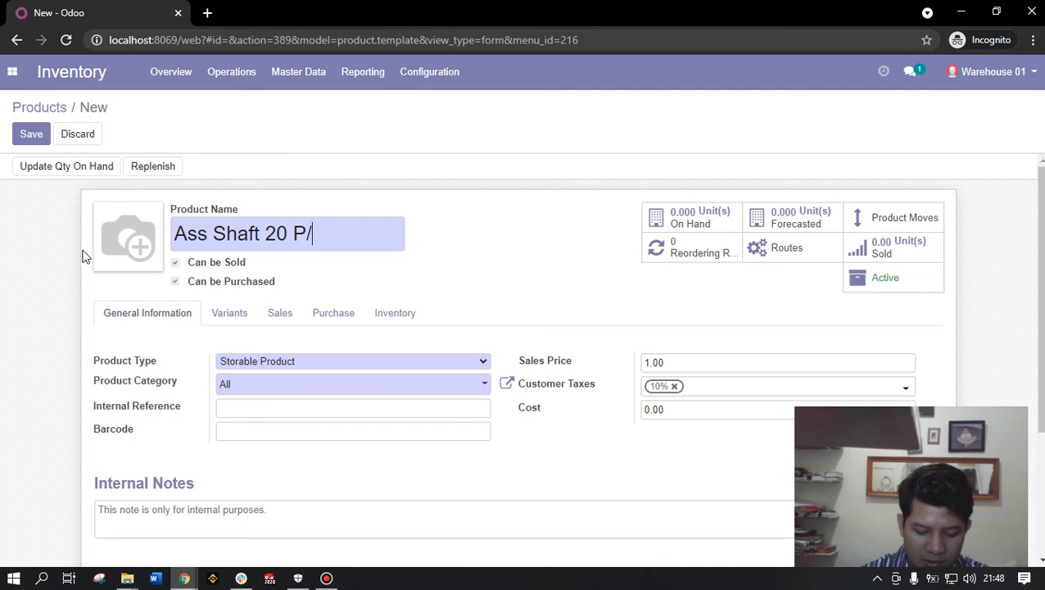
text(N )
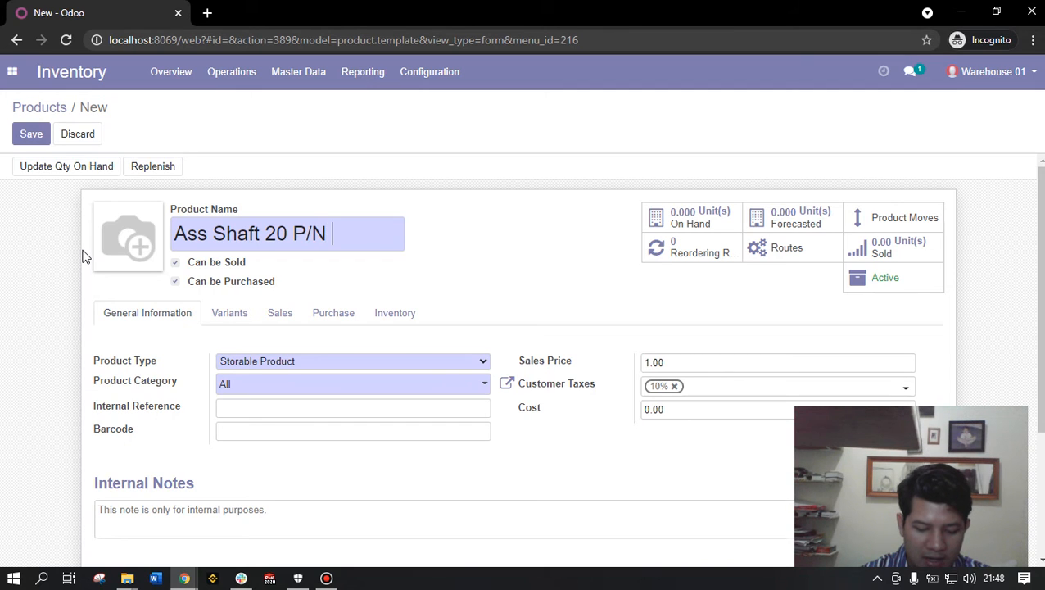
text(9090)
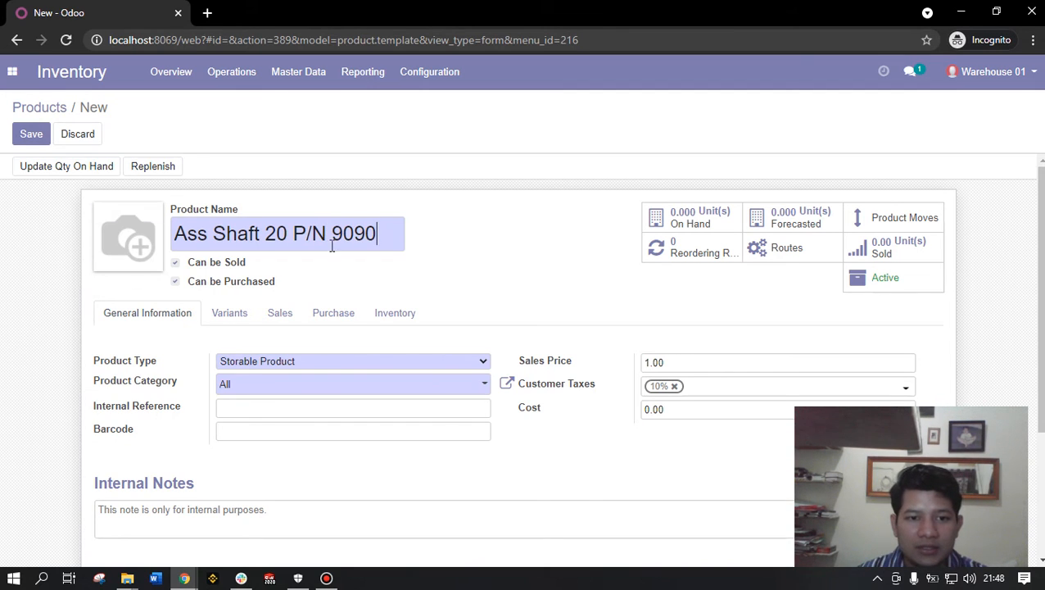
drag(388, 233, 164, 248)
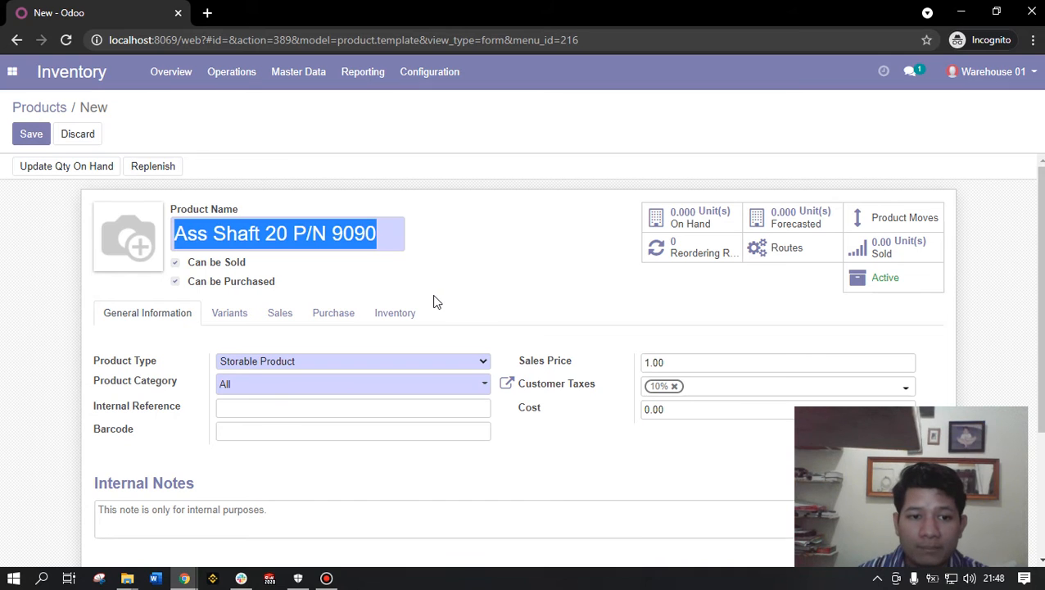
- Untick Can be Purchased so the product is only sellable
mouse_move(379, 235)
mouse_down()
mouse_move(235, 223)
mouse_move(383, 217)
mouse_move(373, 234)
mouse_up()
click(273, 284)
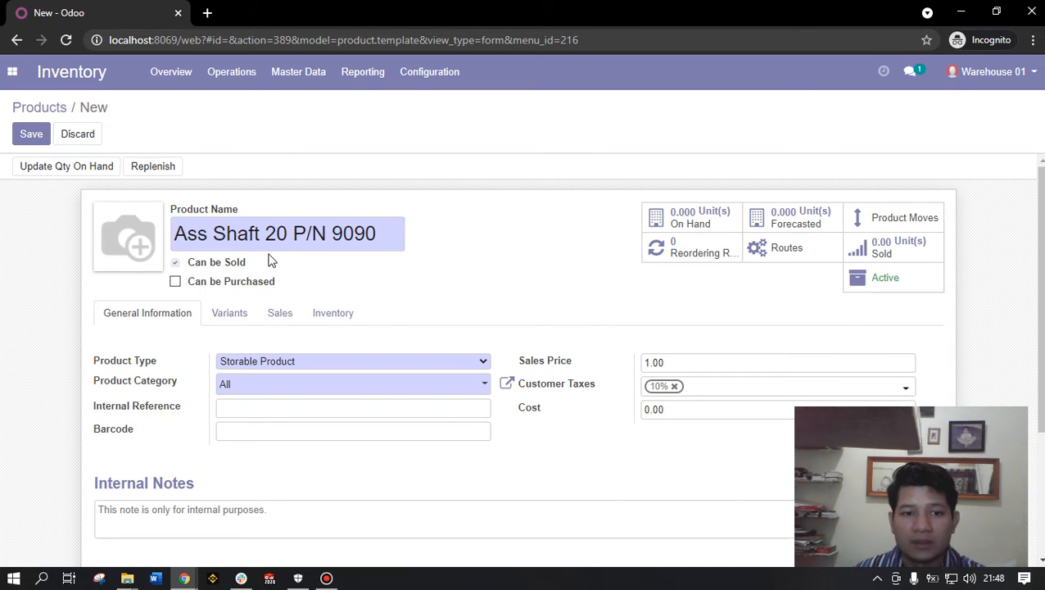
click(174, 284)
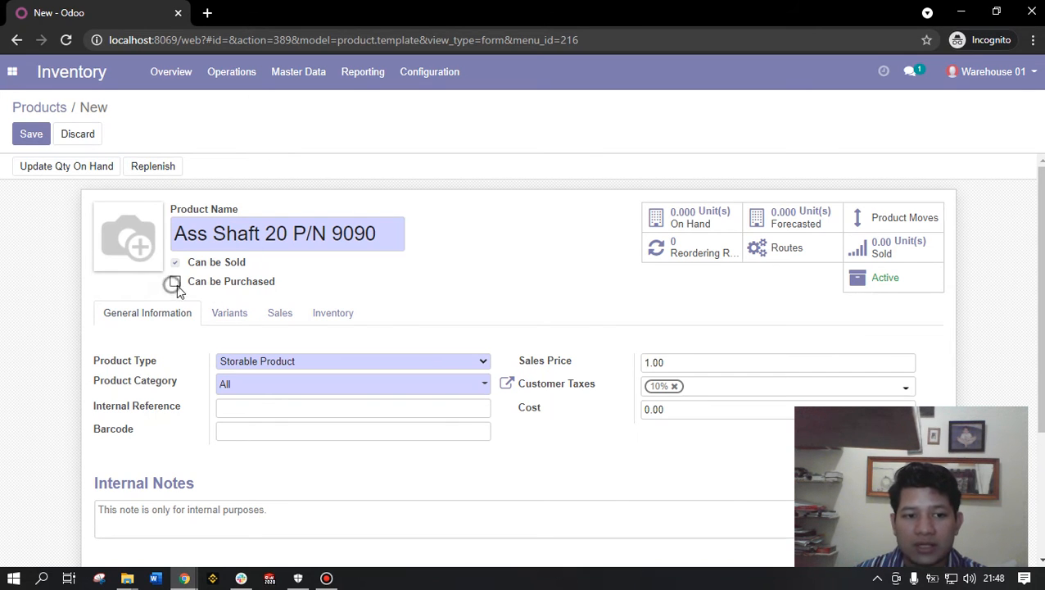
click(177, 286)
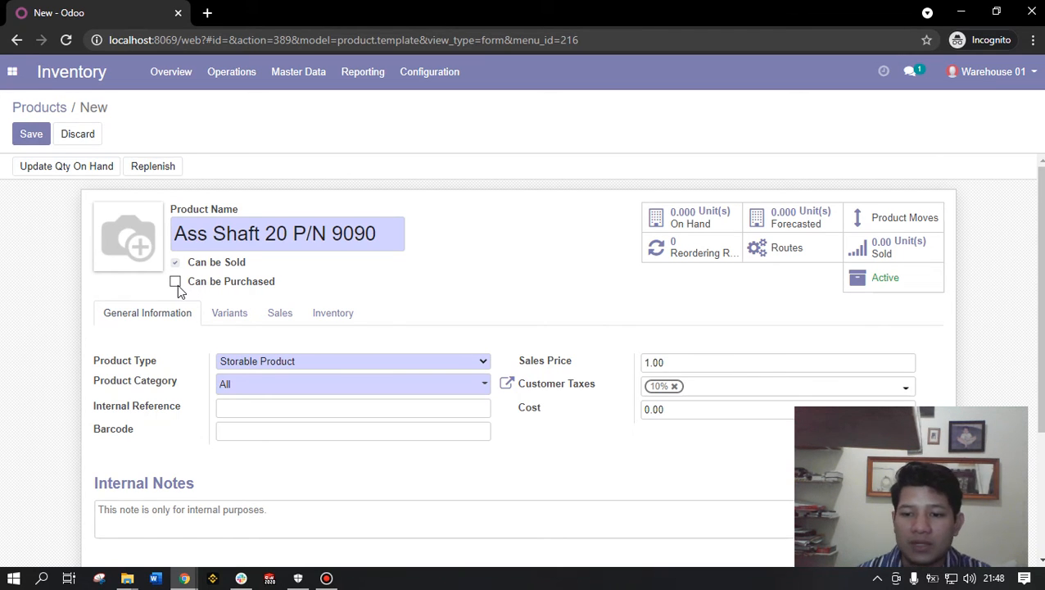
click(177, 286)
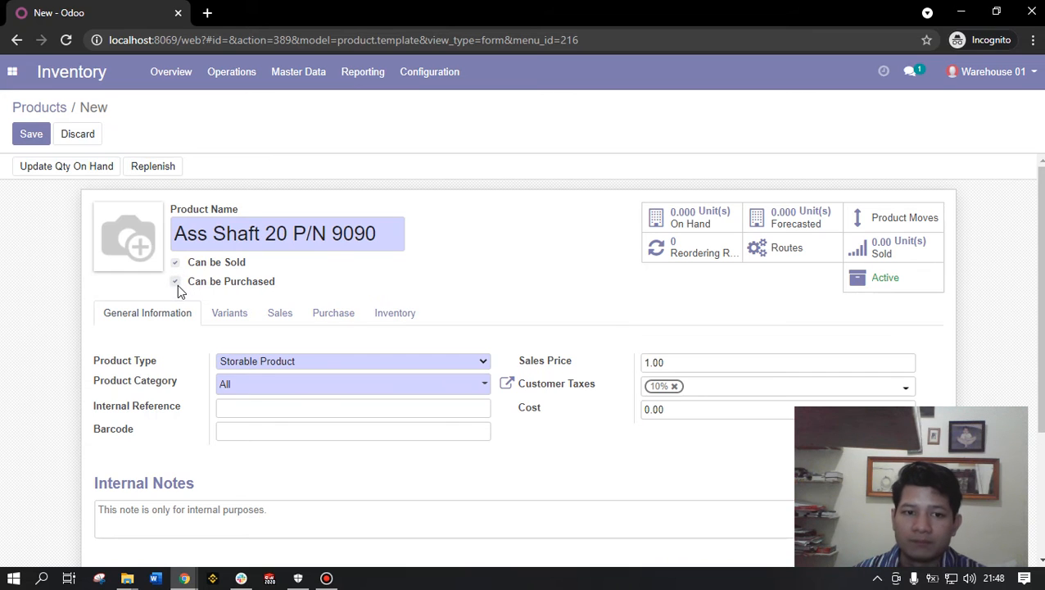
triple_click(395, 233)
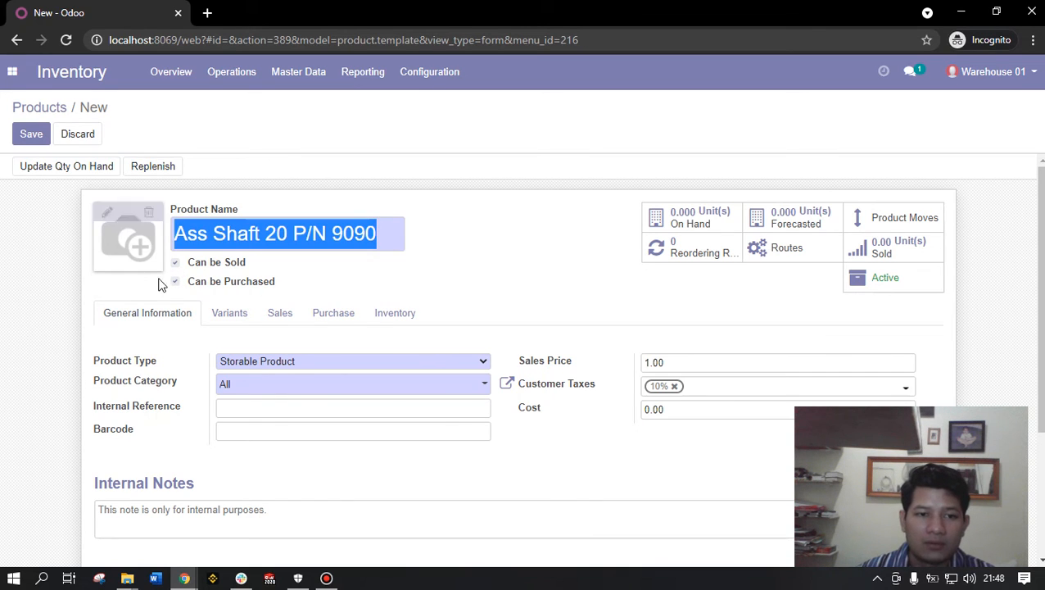
click(226, 286)
triple_click(386, 234)
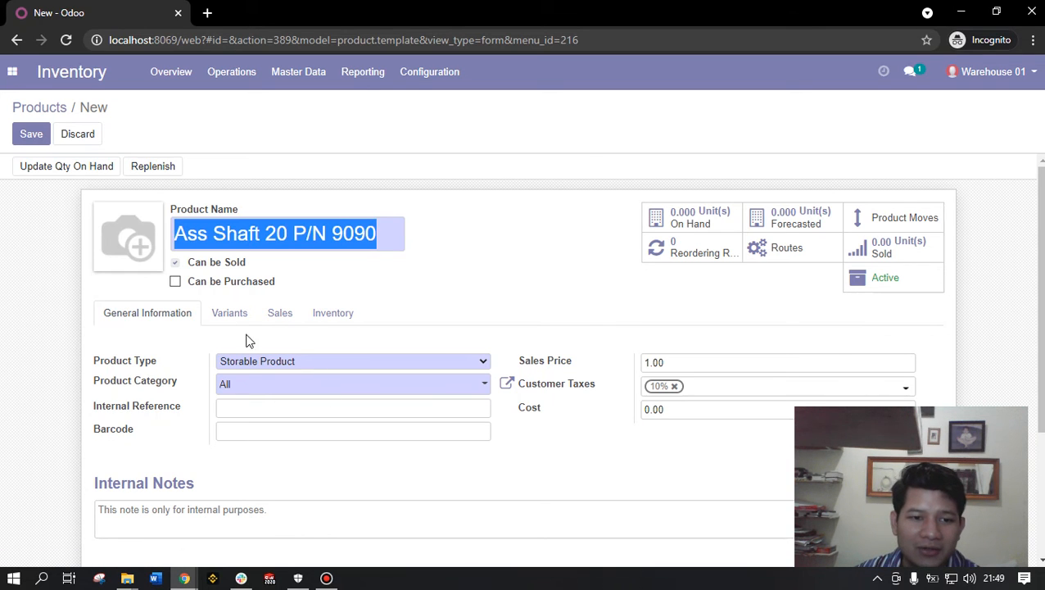
scroll(227, 363, down, 1)
scroll(259, 369, up, 1)
scroll(259, 369, up, 1)
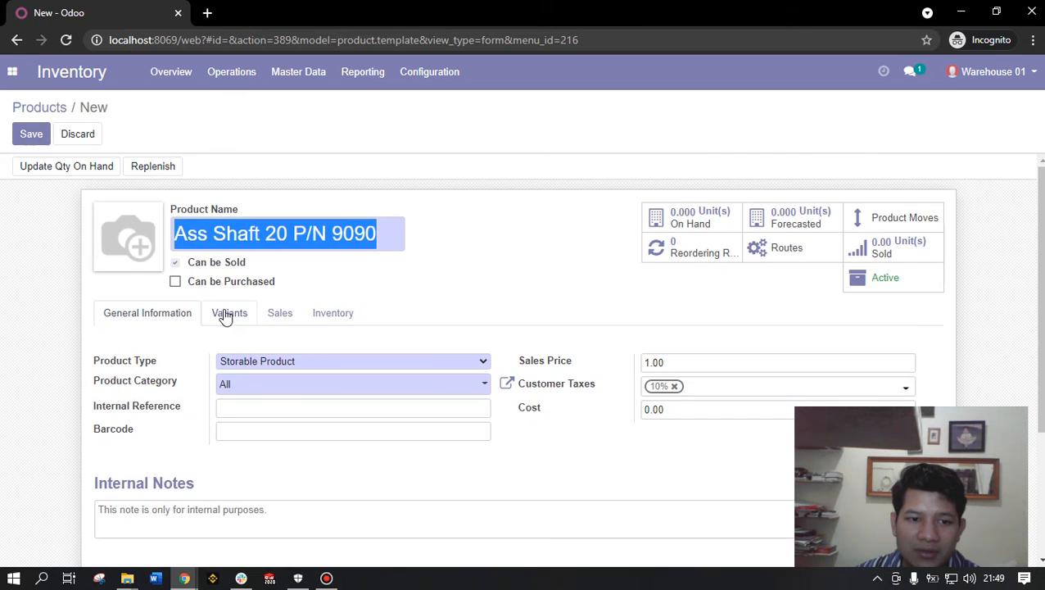
click(229, 313)
click(279, 313)
click(333, 313)
click(227, 325)
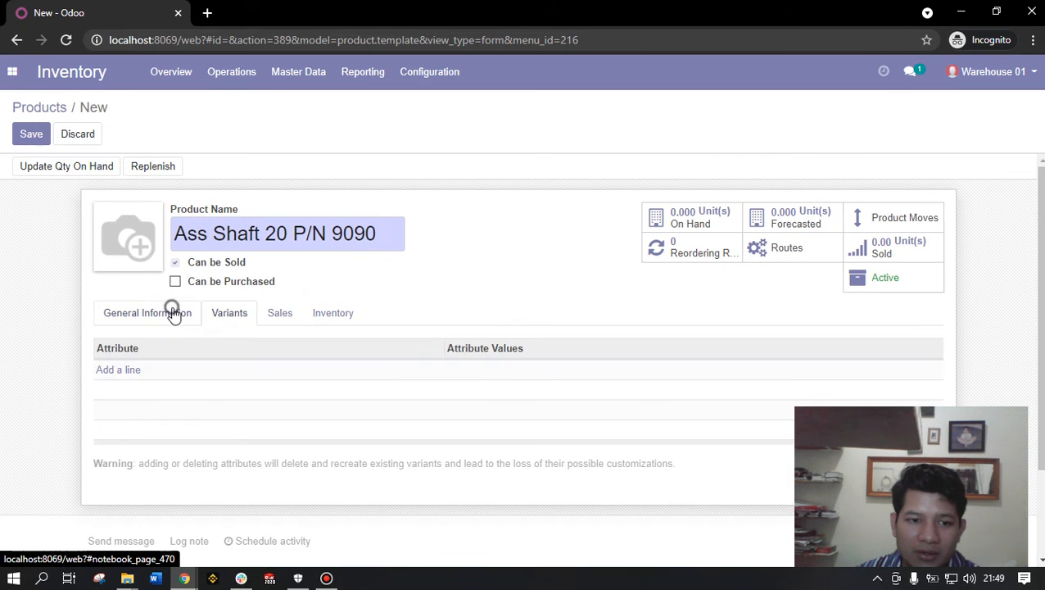
click(162, 318)
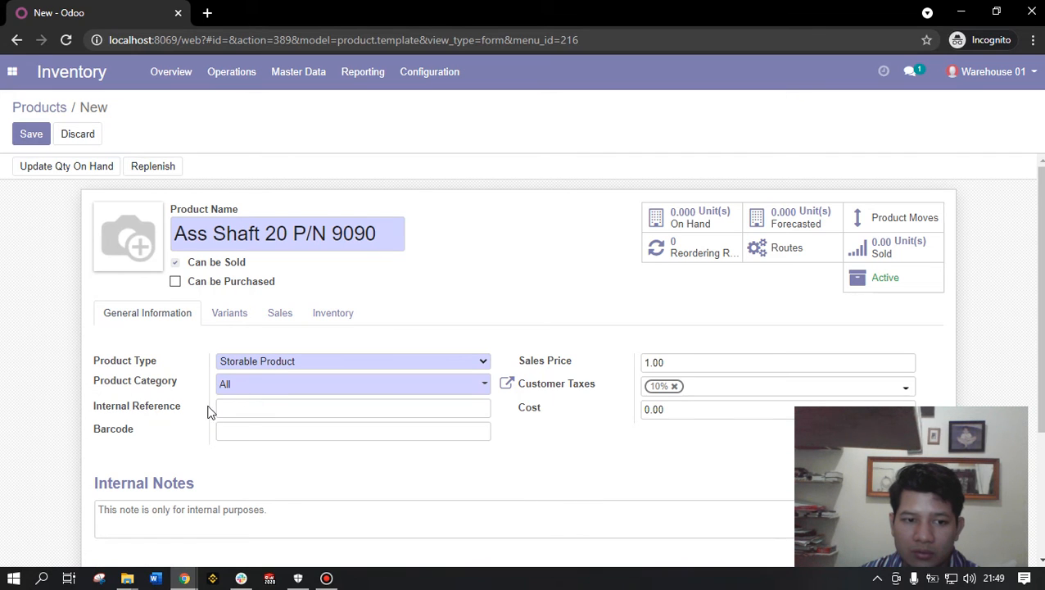
click(265, 363)
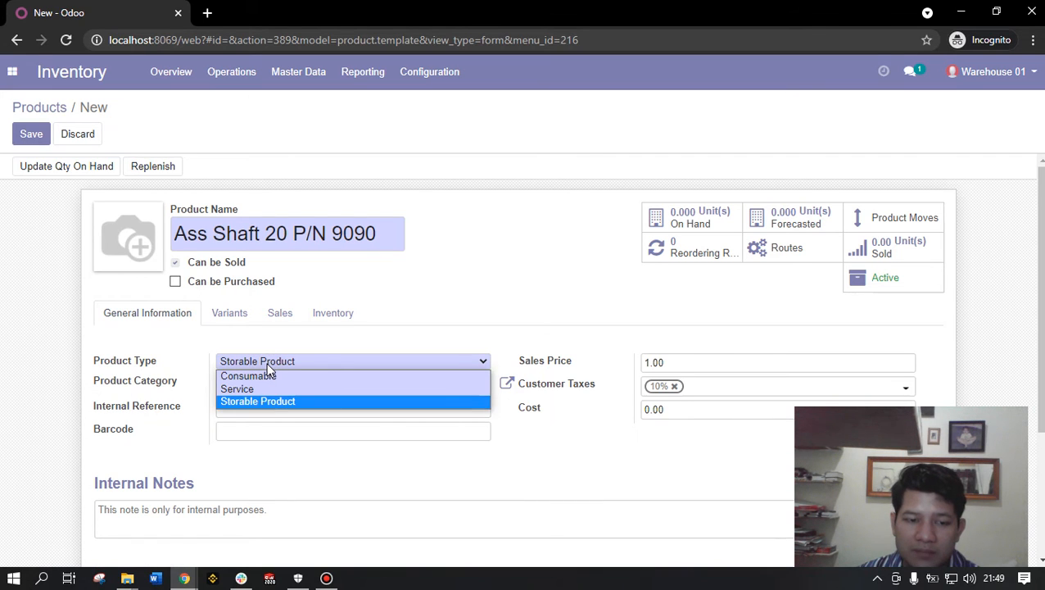
click(302, 397)
click(379, 234)
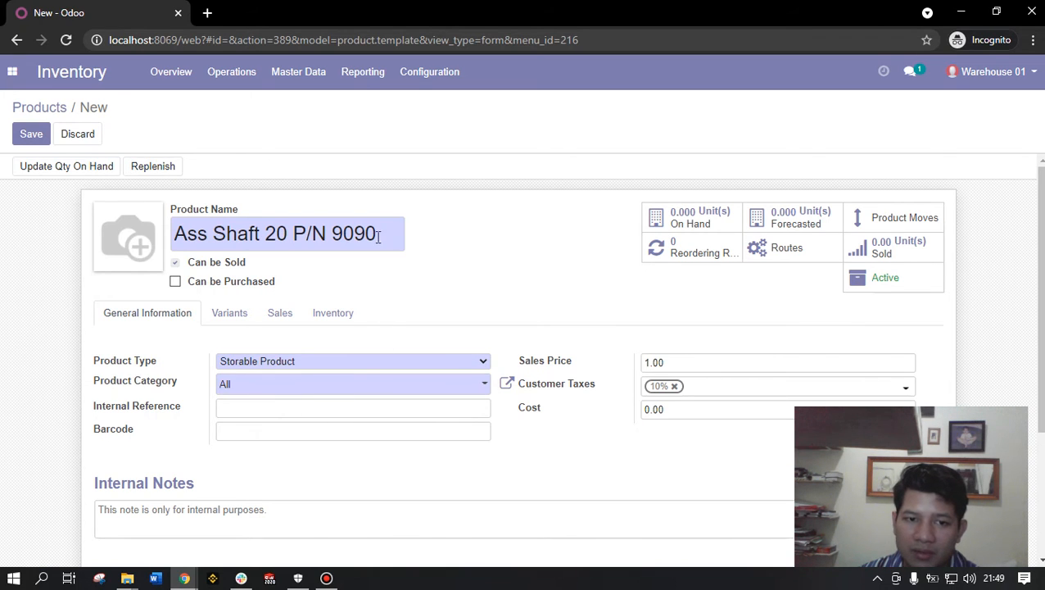
drag(378, 234, 176, 231)
drag(383, 238, 161, 254)
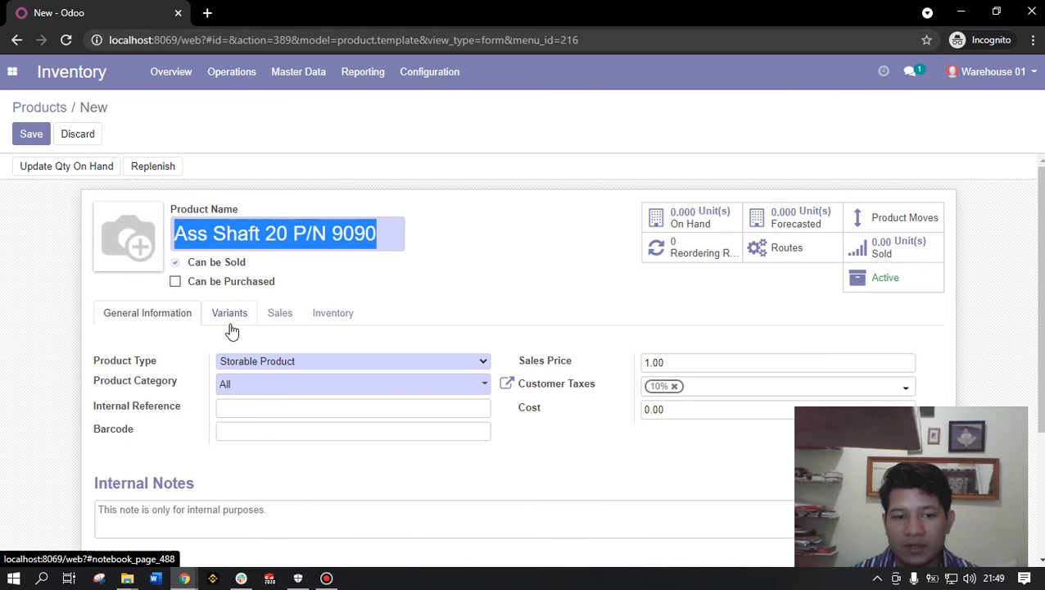
- Set the product category to All / Consumable and review the product name
click(259, 387)
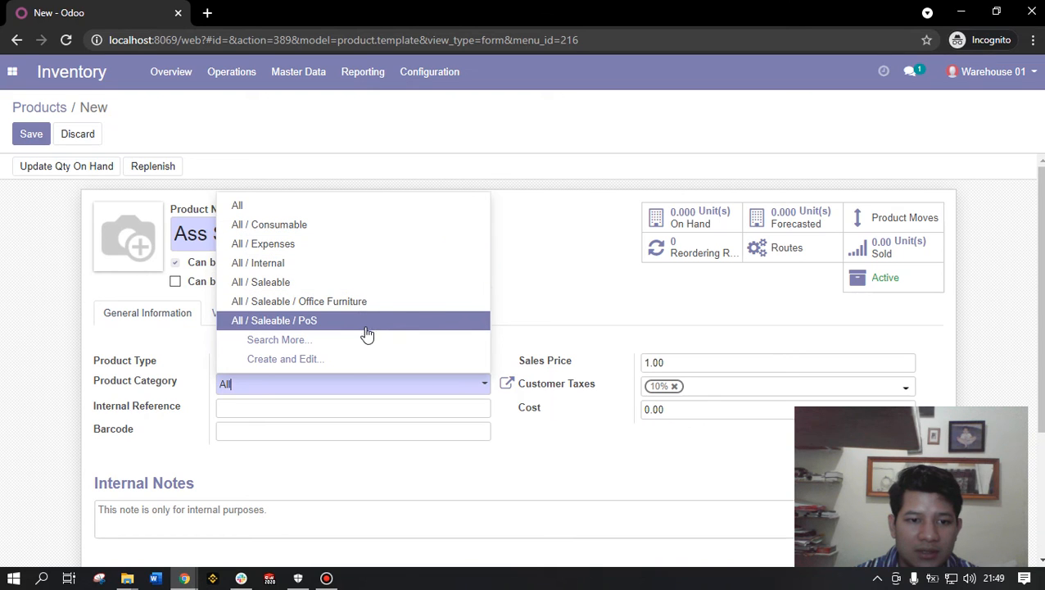
click(350, 226)
scroll(182, 396, down, 1)
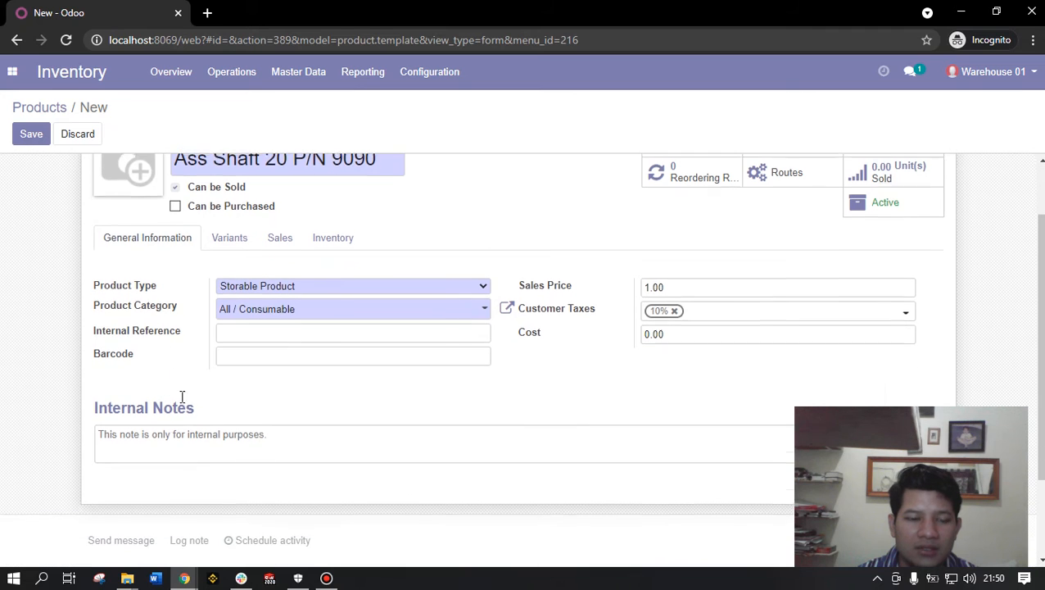
click(242, 332)
scroll(263, 354, up, 1)
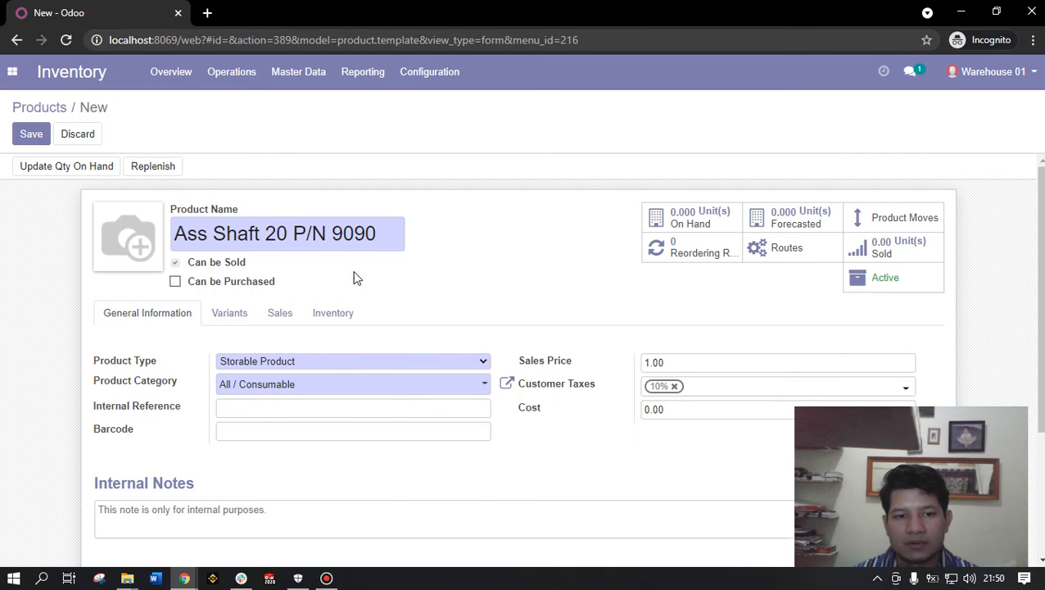
drag(386, 230, 101, 241)
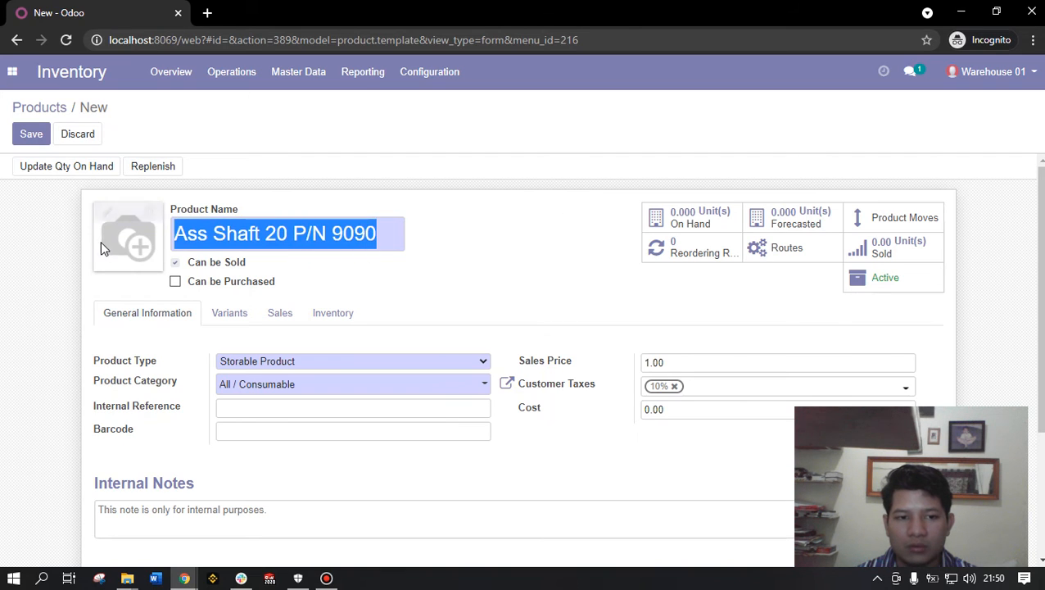
click(286, 408)
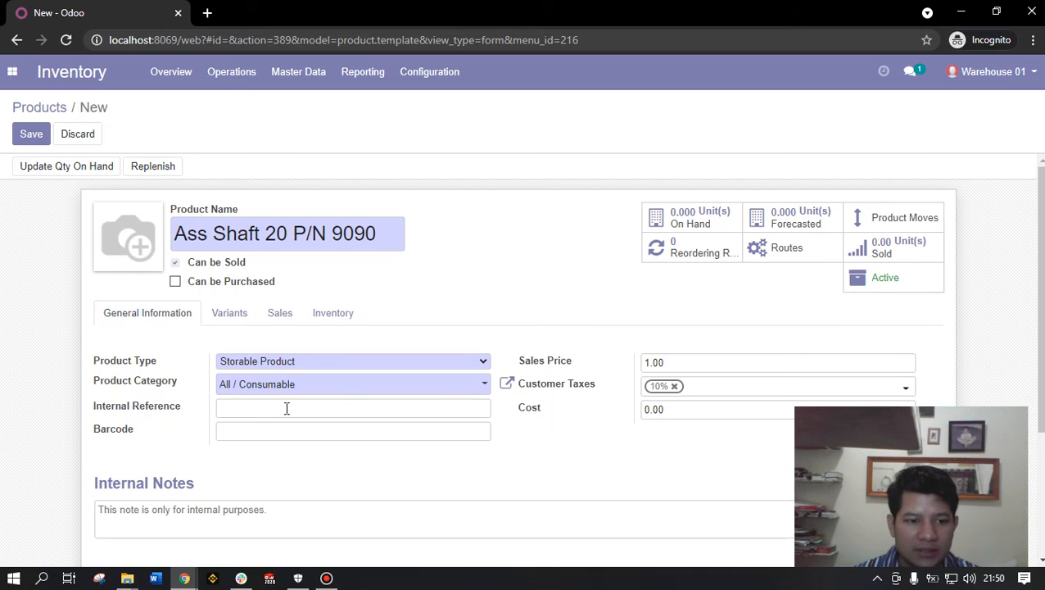
click(262, 432)
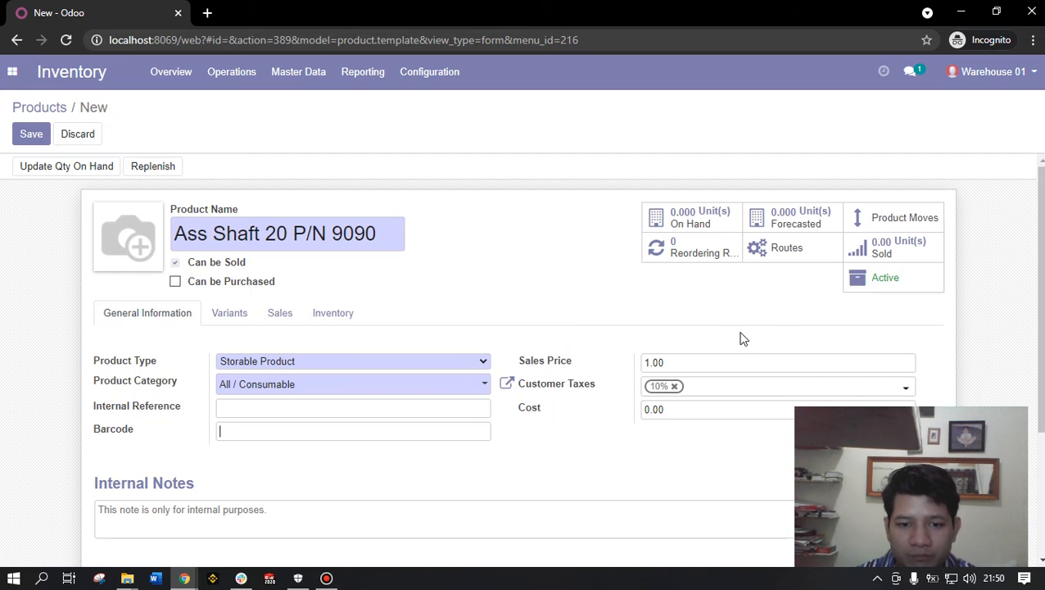
scroll(534, 286, down, 1)
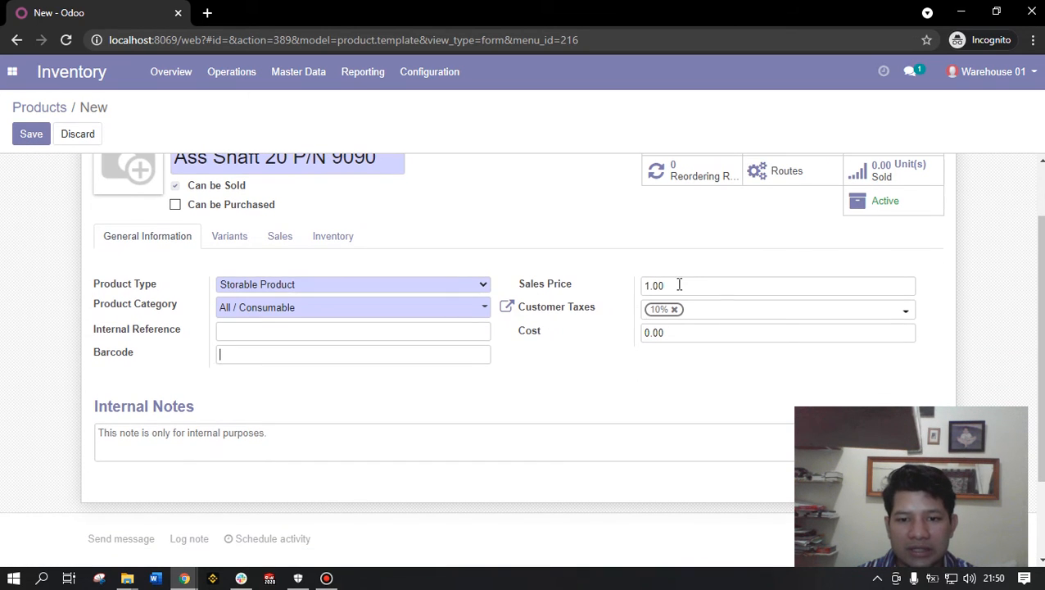
click(679, 284)
scroll(654, 394, up, 1)
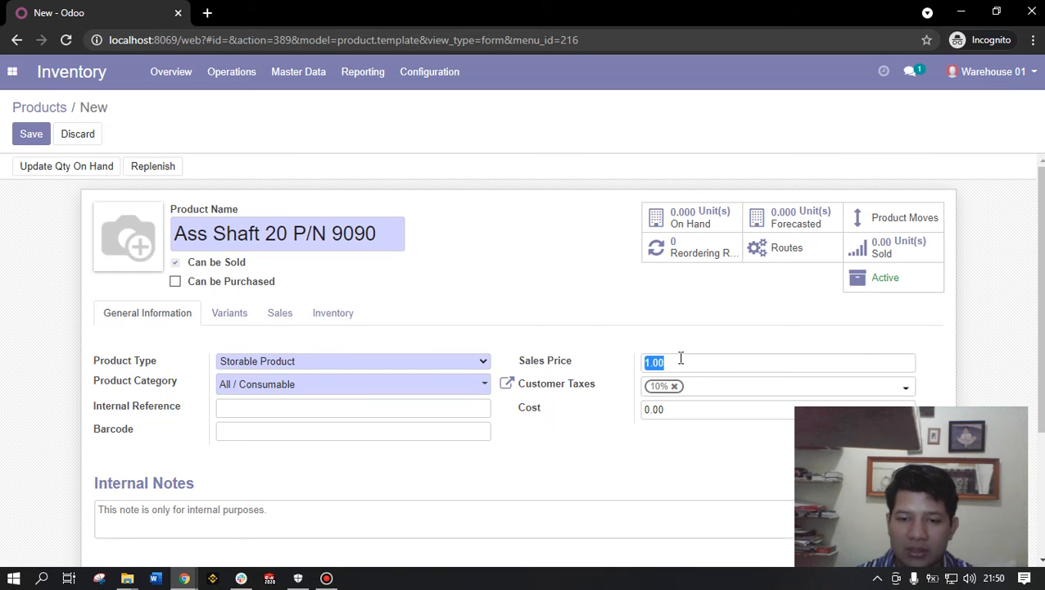
click(681, 357)
drag(689, 362, 633, 363)
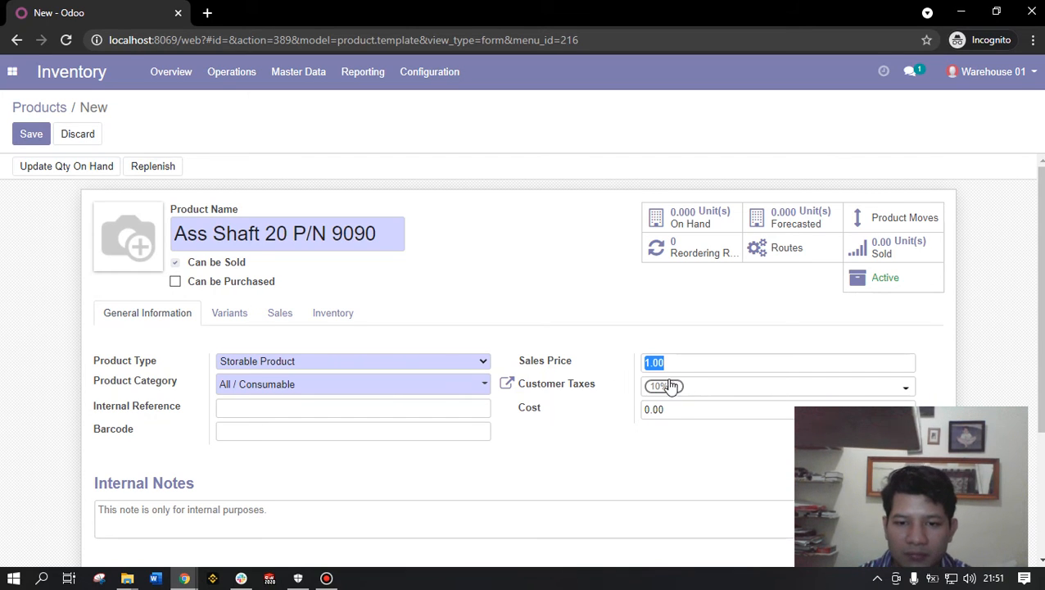
- Check and then uncheck Can be Purchased, leaving the product non-purchasable
click(262, 295)
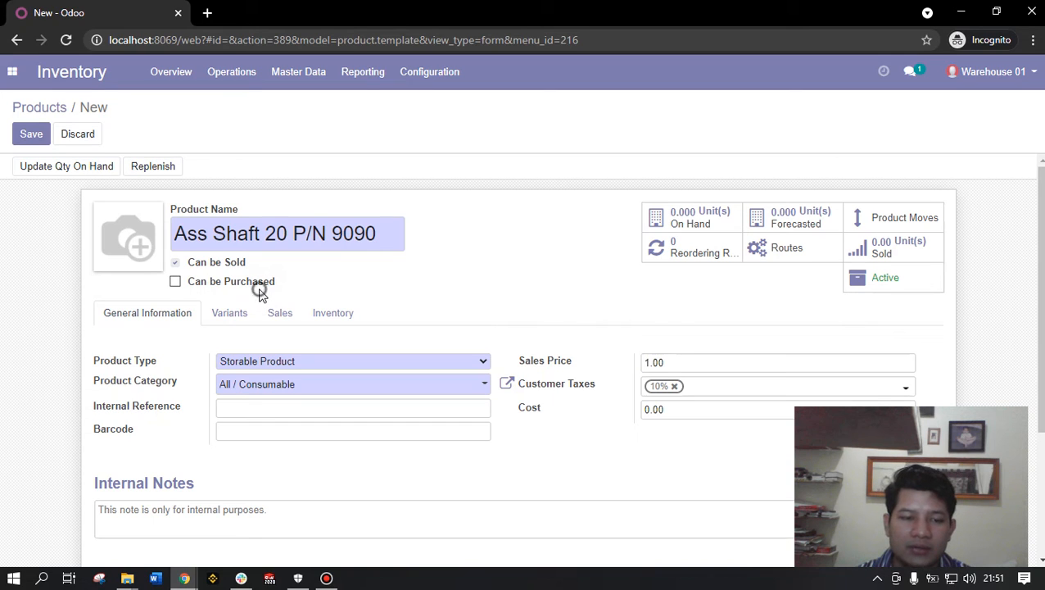
click(261, 286)
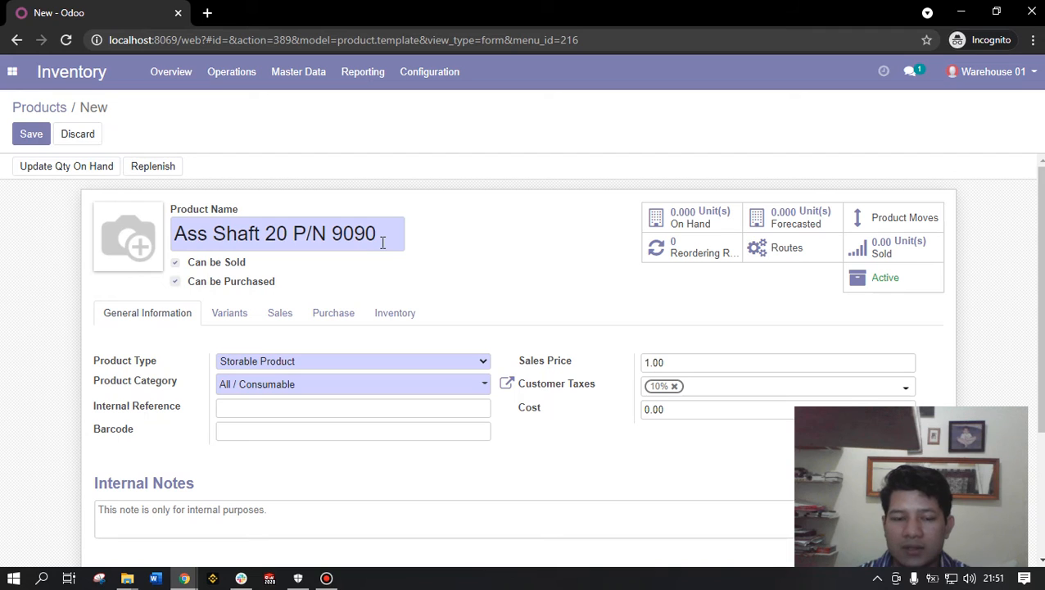
drag(673, 364, 632, 363)
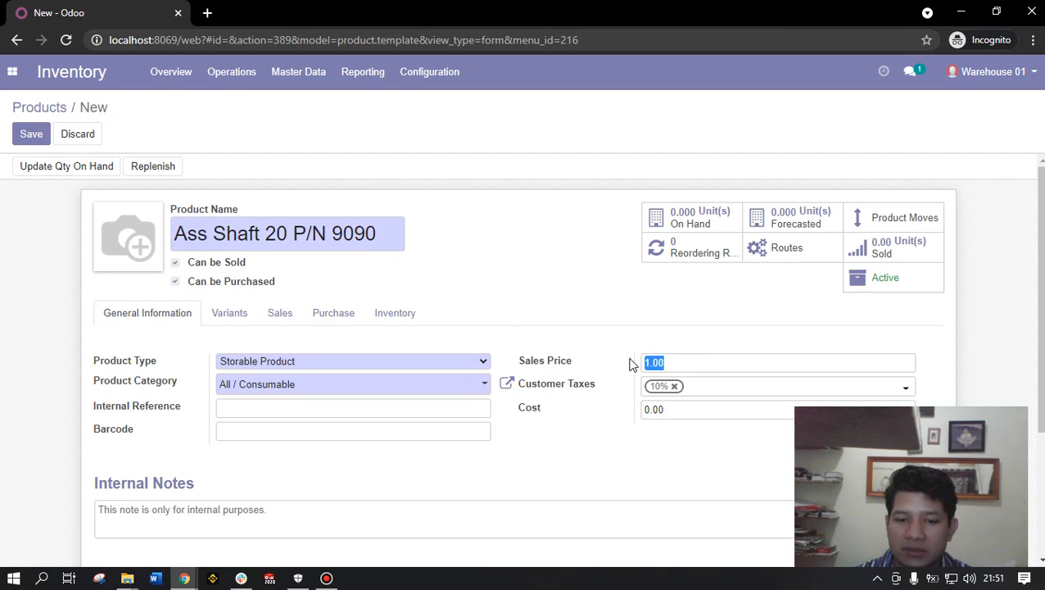
click(665, 364)
drag(673, 365, 620, 375)
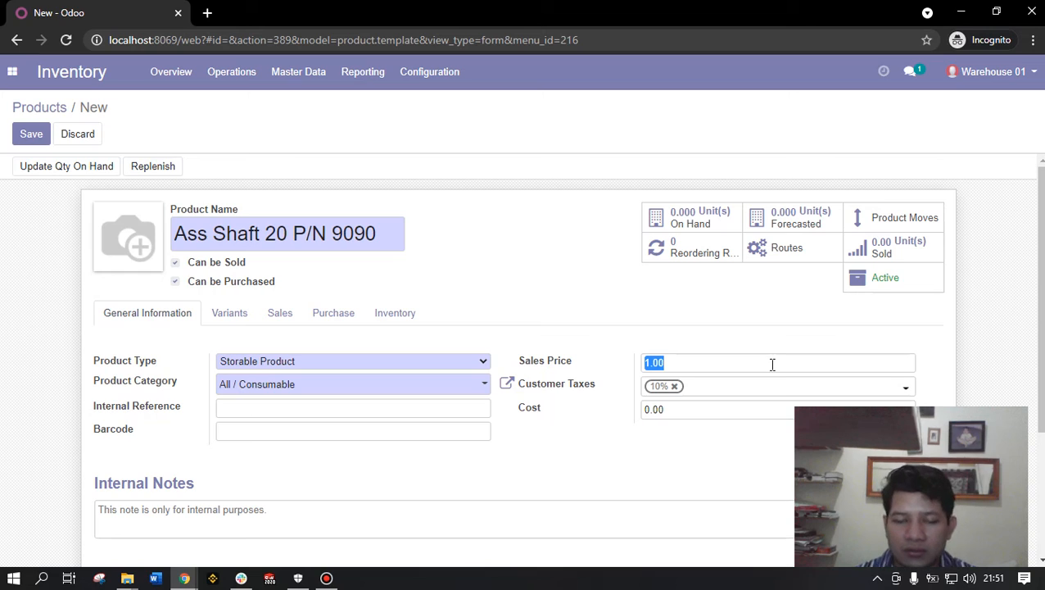
click(677, 363)
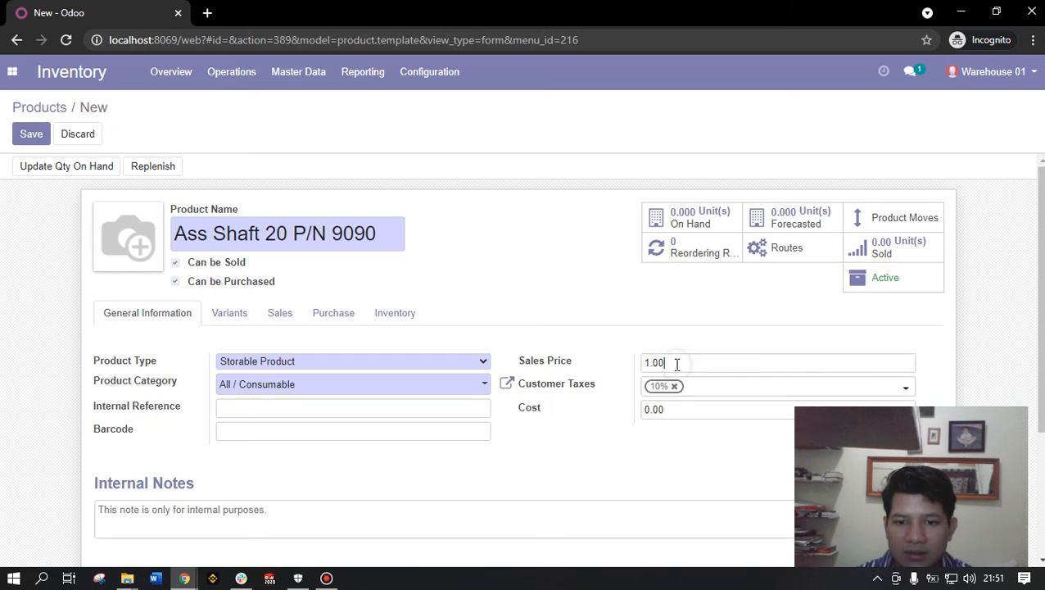
click(235, 285)
- Replace the 1.00 Sales Price with 1600
drag(672, 361, 625, 366)
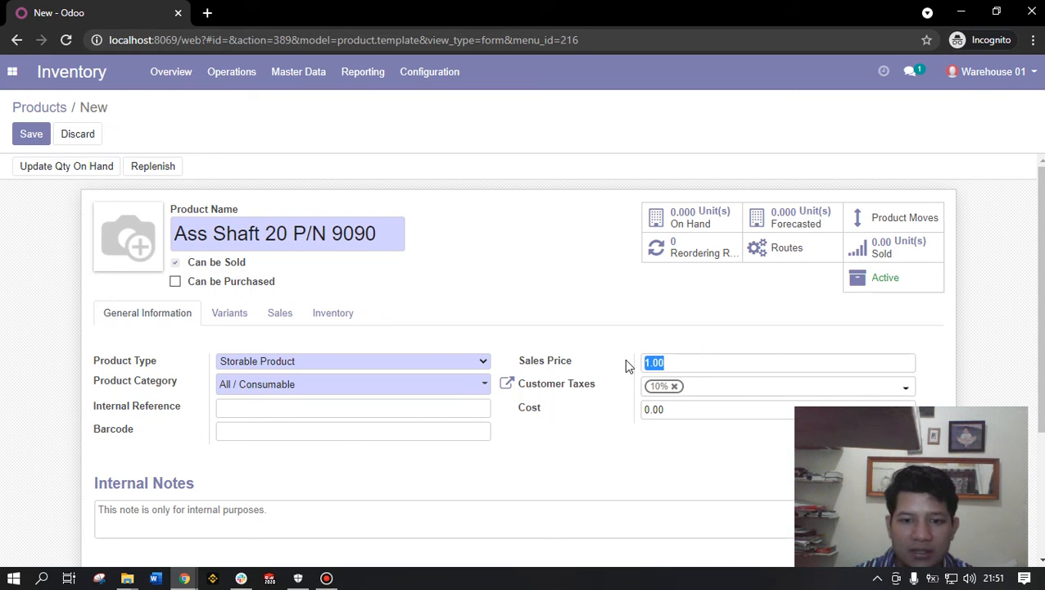
text(450)
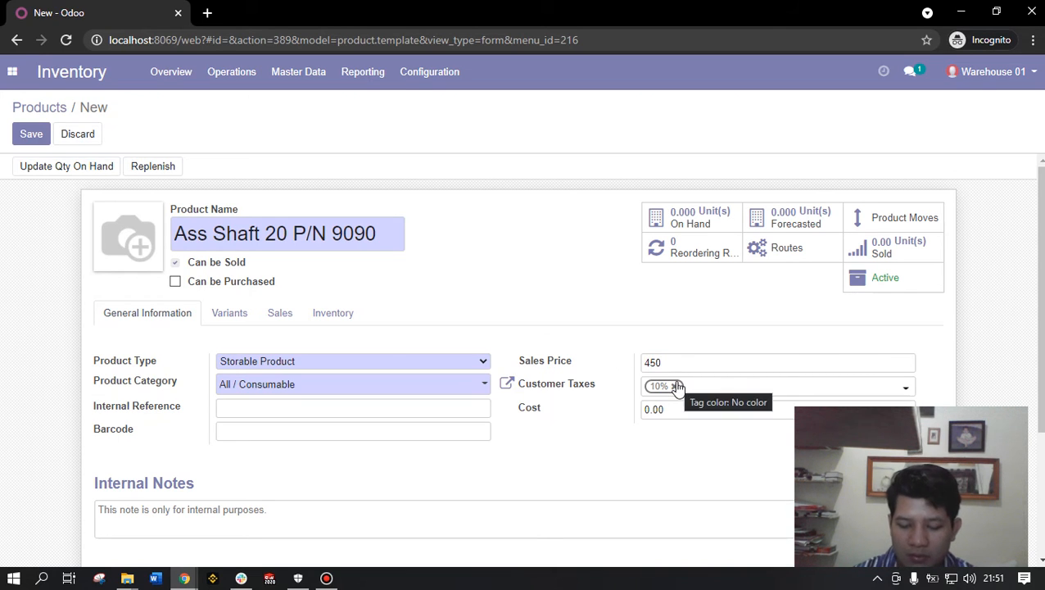
key(BackSpace)
key(BackSpace)
key(BackSpace)
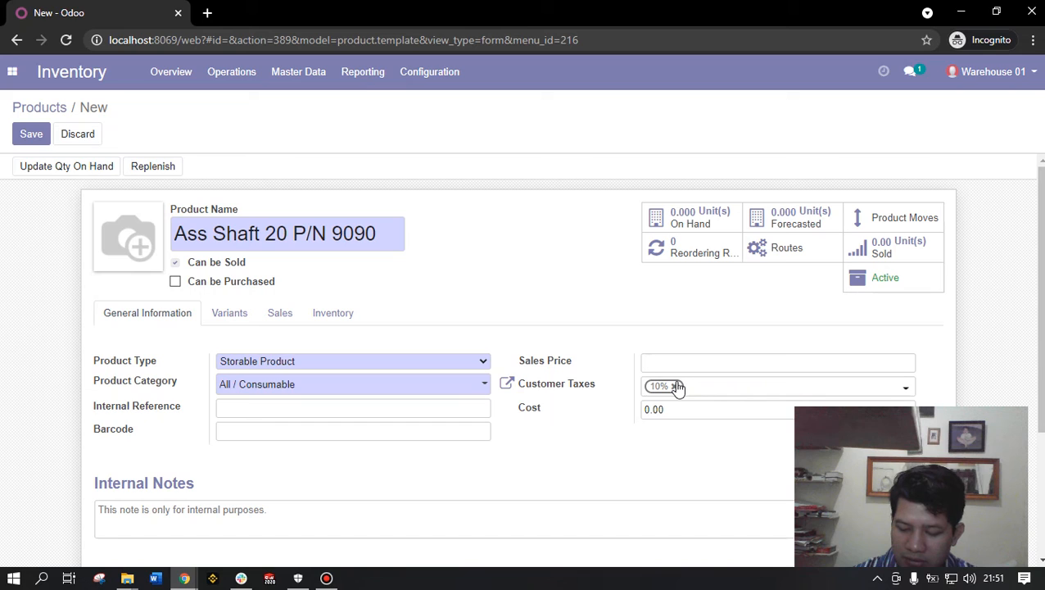
text(1600)
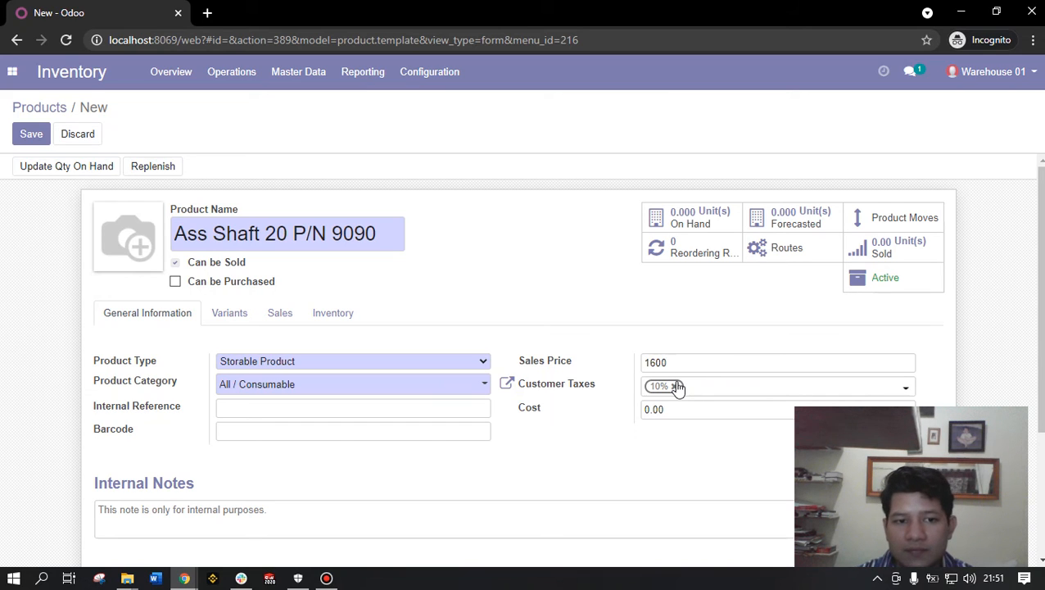
drag(388, 233, 76, 237)
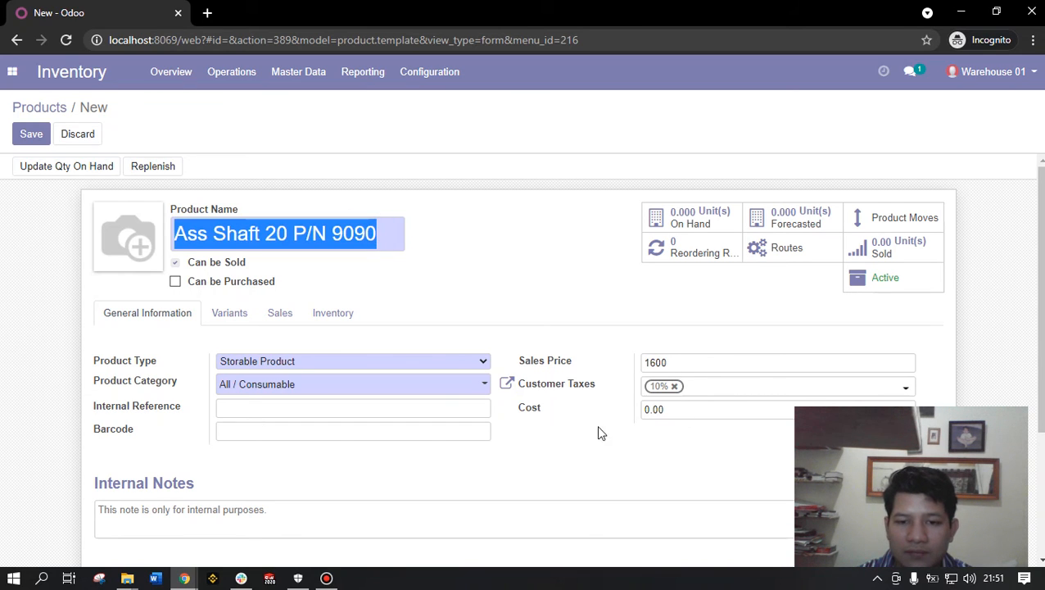
scroll(639, 368, down, 1)
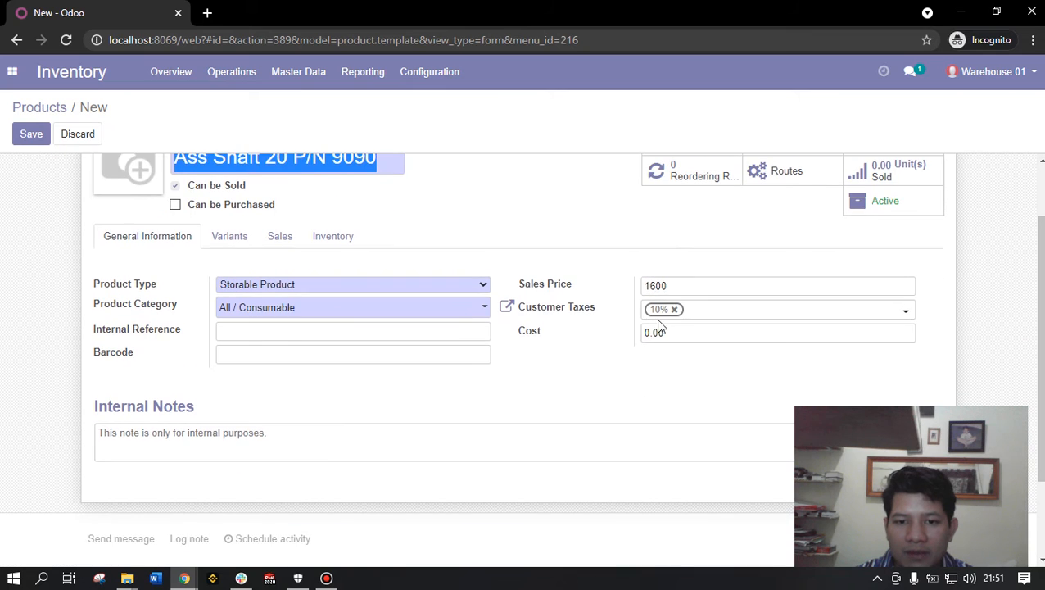
scroll(670, 291, up, 1)
drag(677, 363, 625, 368)
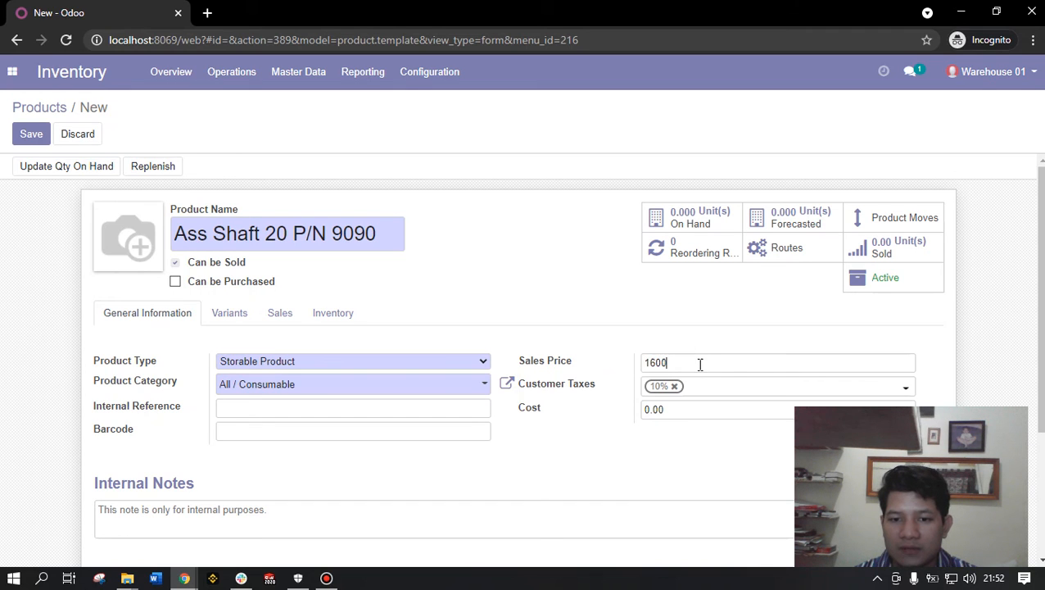
- Replace the 0.00 Cost with 25
scroll(623, 409, down, 1)
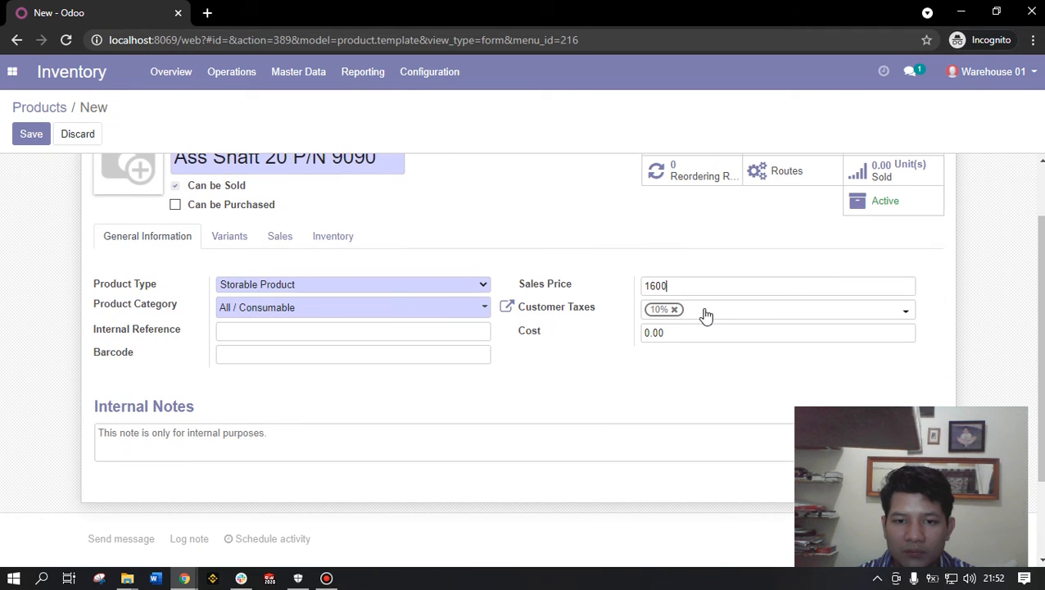
click(666, 334)
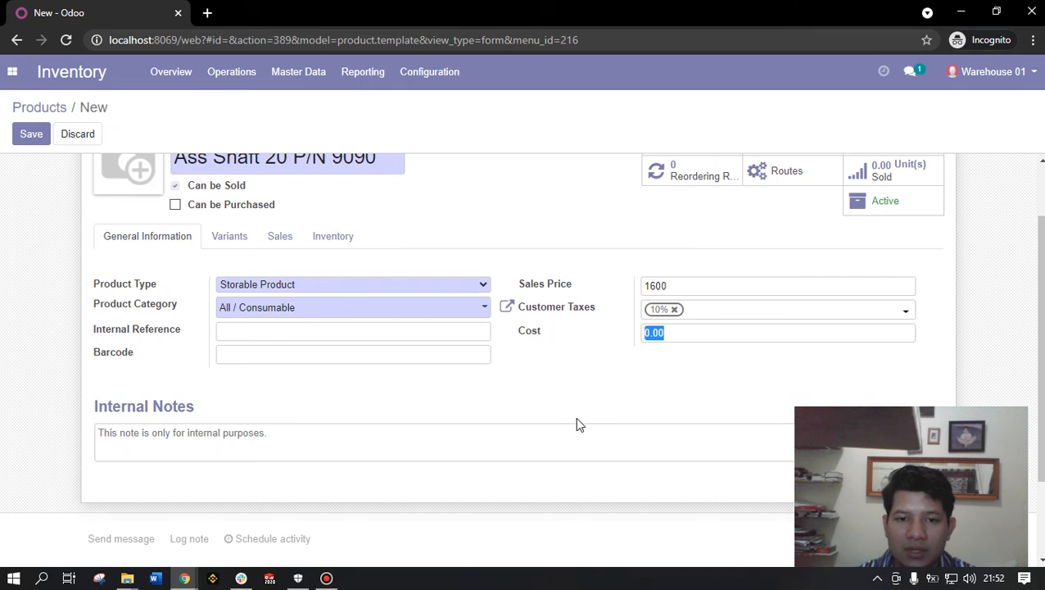
scroll(604, 401, up, 1)
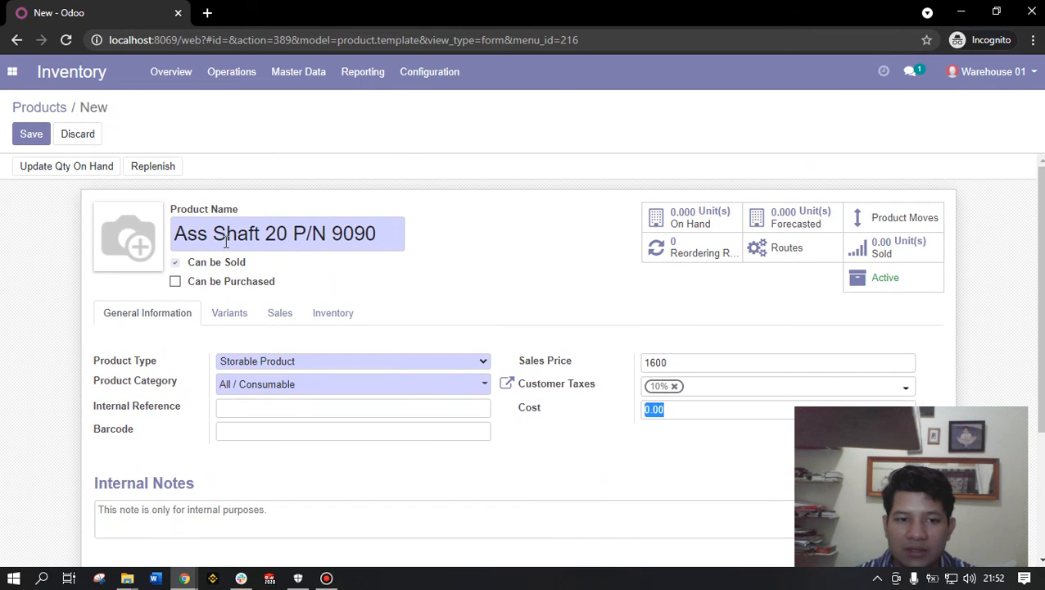
scroll(328, 311, down, 1)
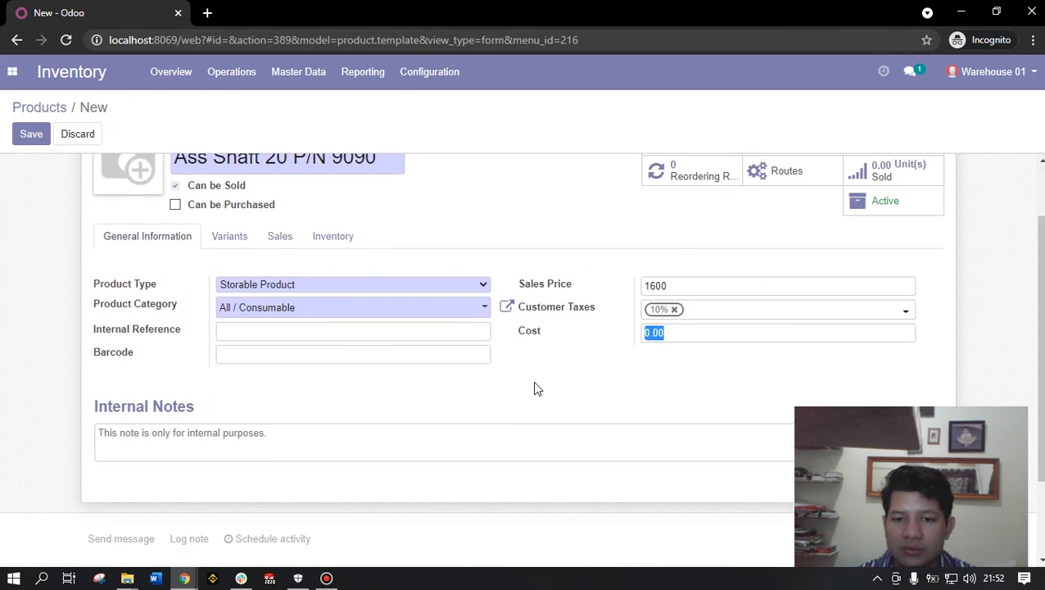
click(574, 373)
click(677, 334)
scroll(522, 331, up, 1)
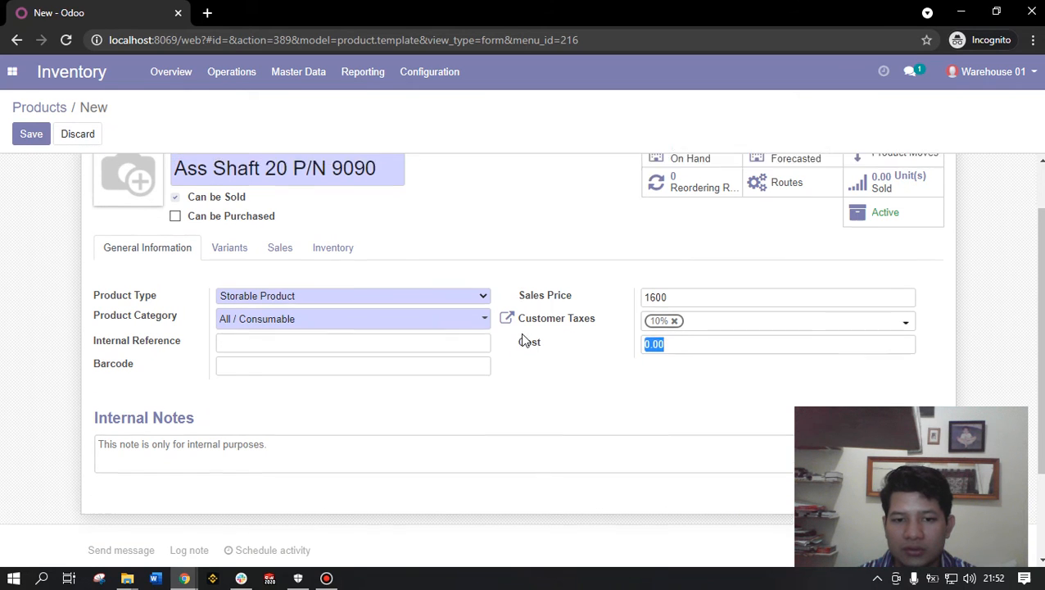
drag(387, 234, 114, 221)
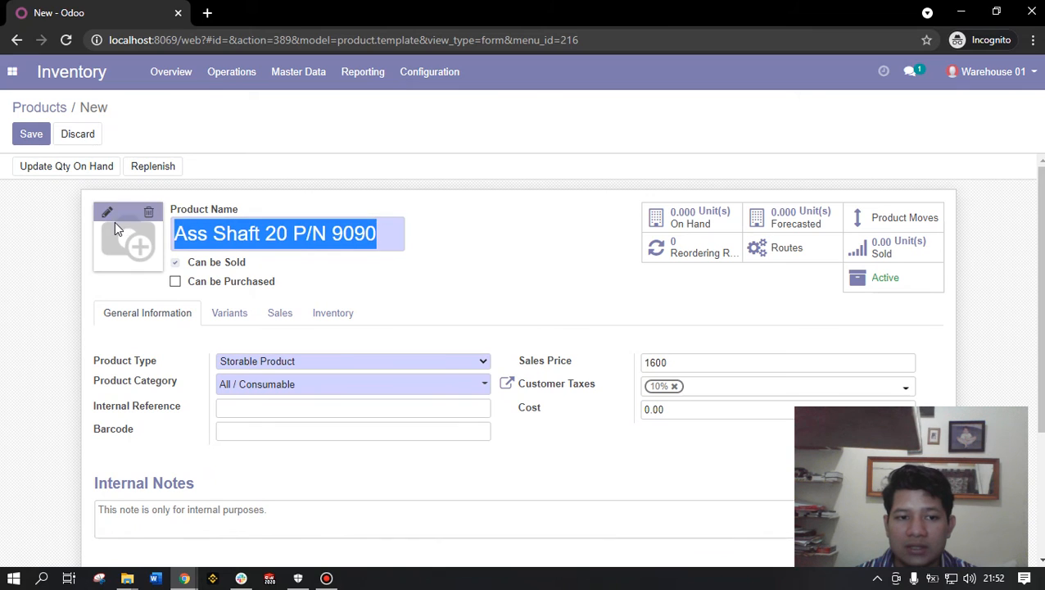
click(670, 410)
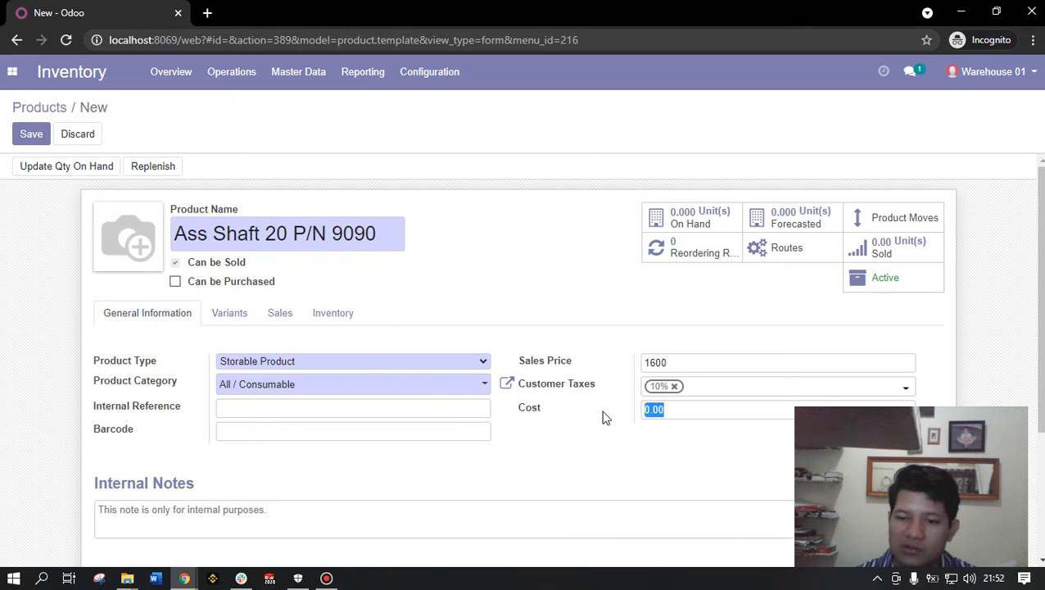
text(25)
scroll(604, 420, down, 1)
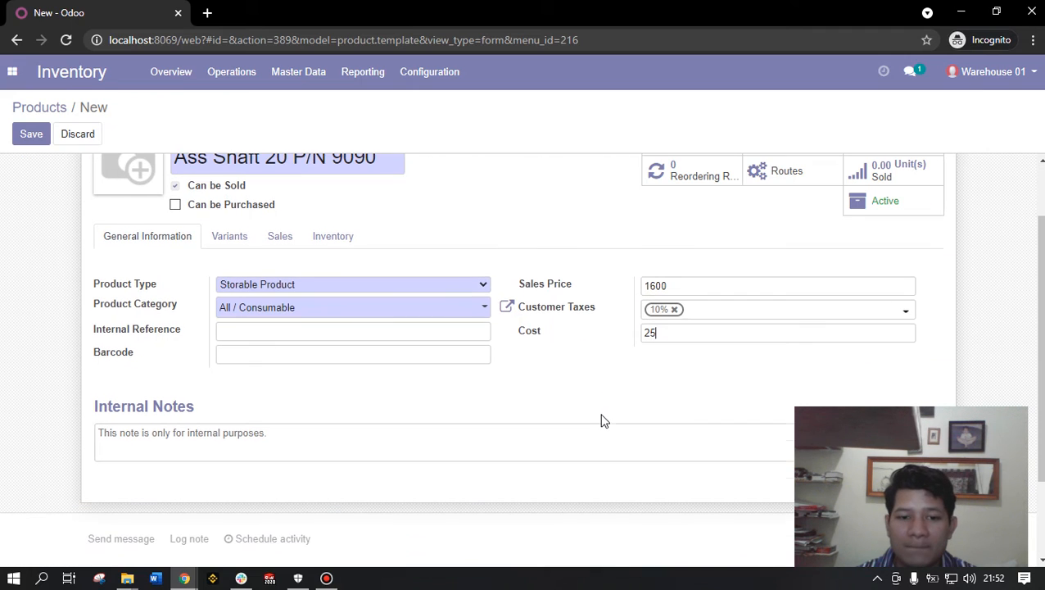
- Enter 'This item is for trial, do not use it in real life' in Internal Notes
click(278, 435)
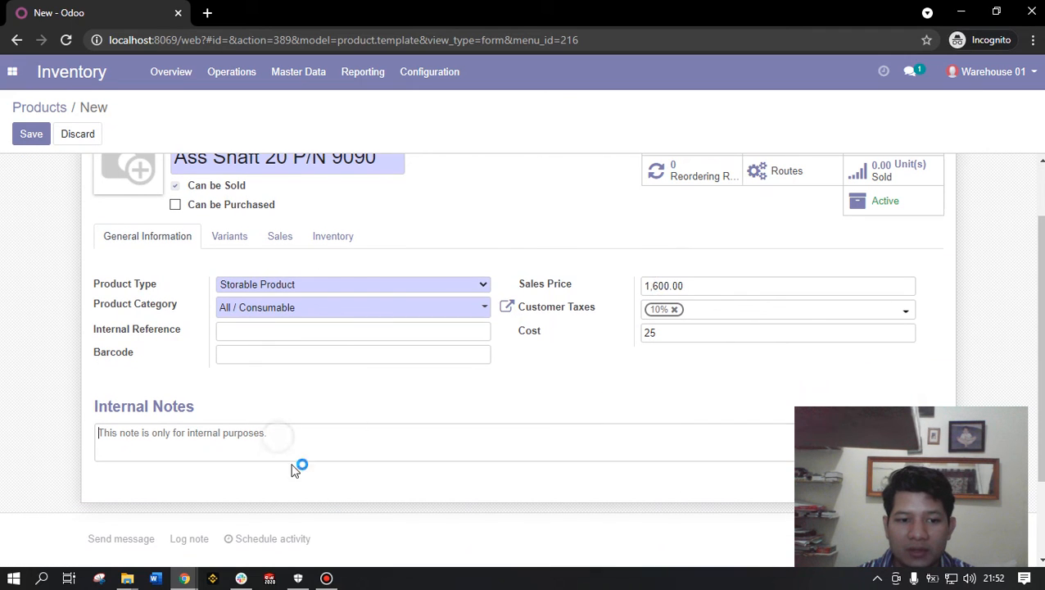
text(This is)
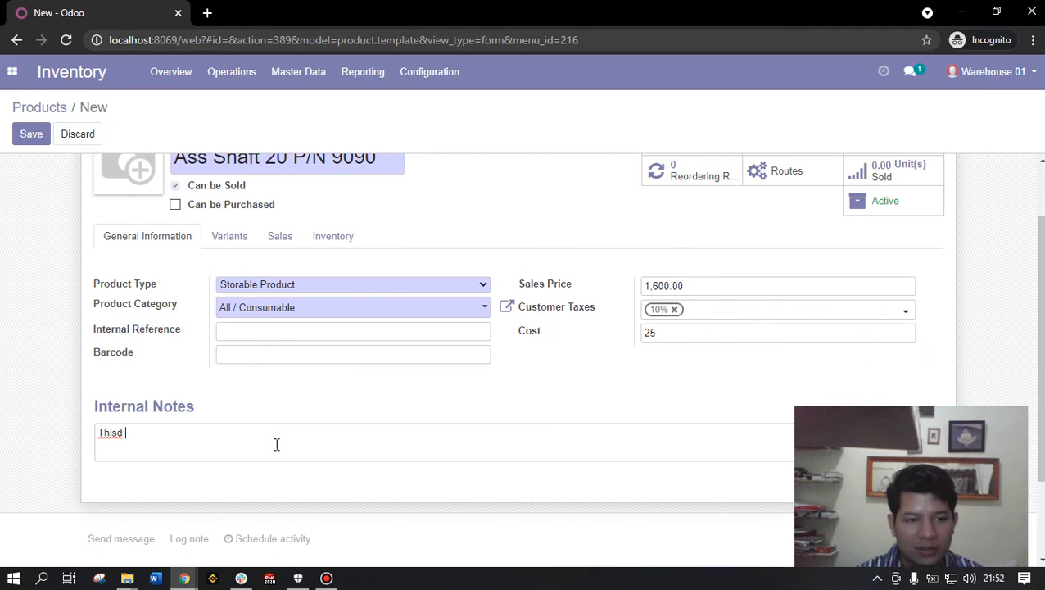
key(BackSpace)
key(BackSpace)
key(BackSpace)
text(item is for )
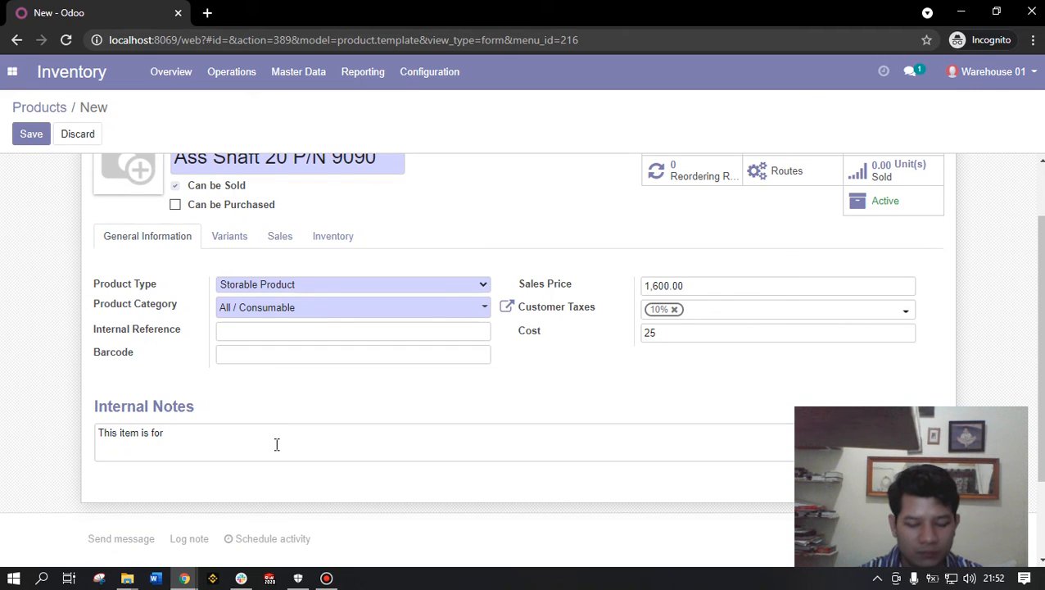
text(tria)
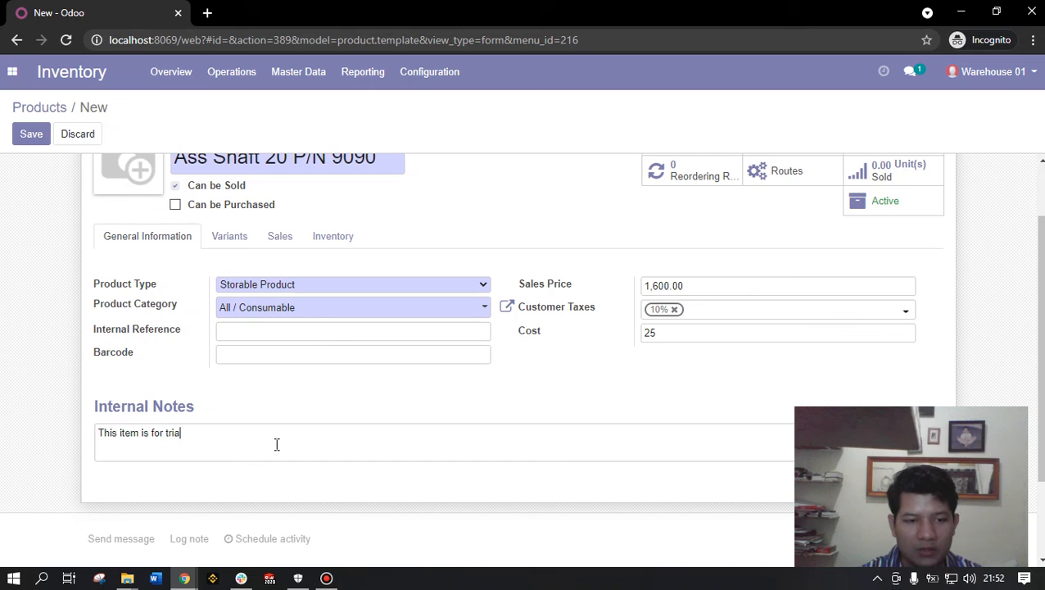
text(l, do n)
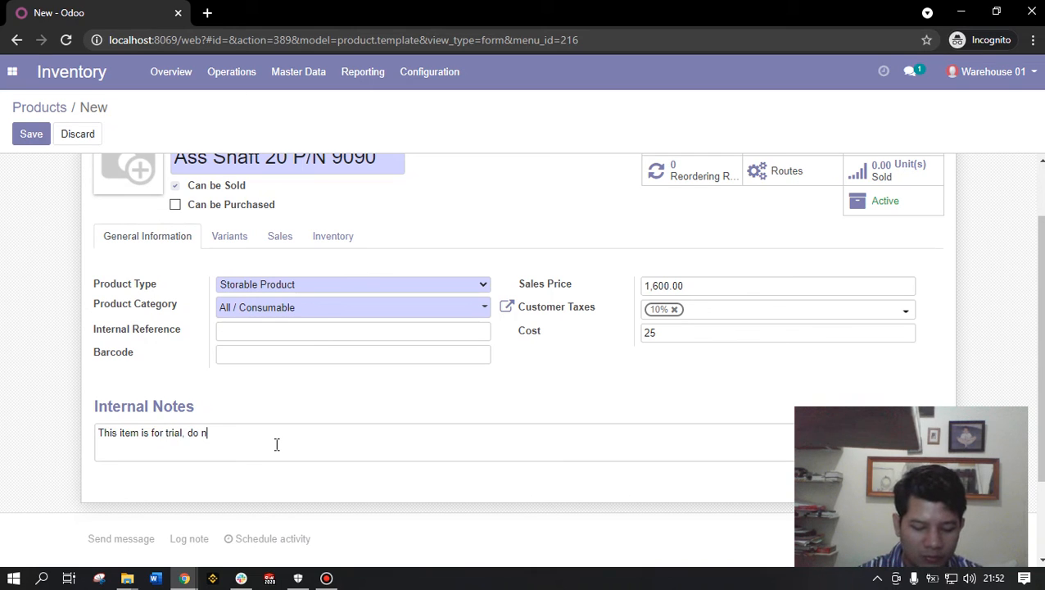
text(ot use it in)
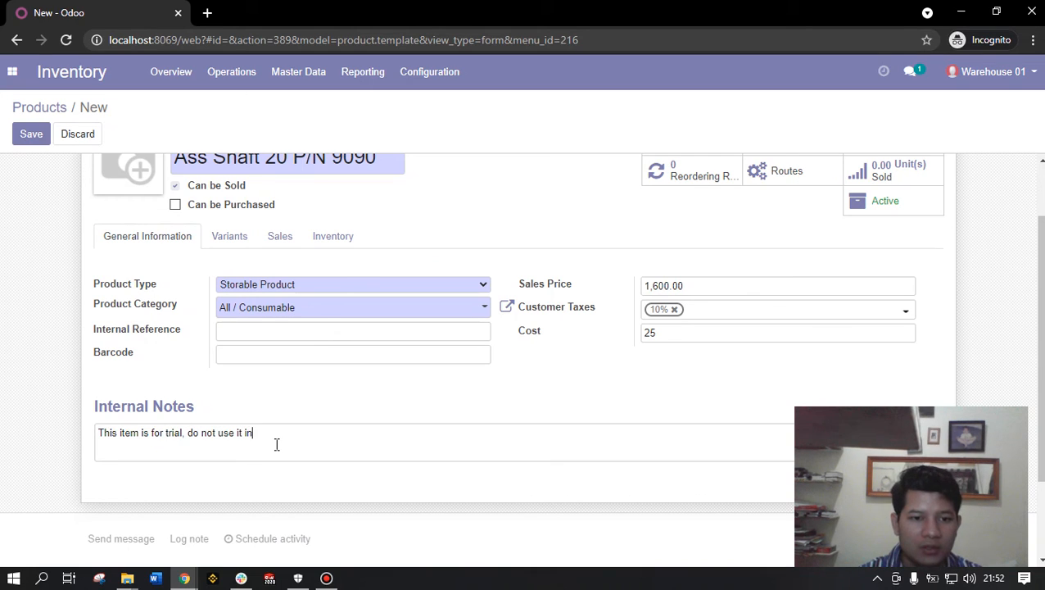
text( real life)
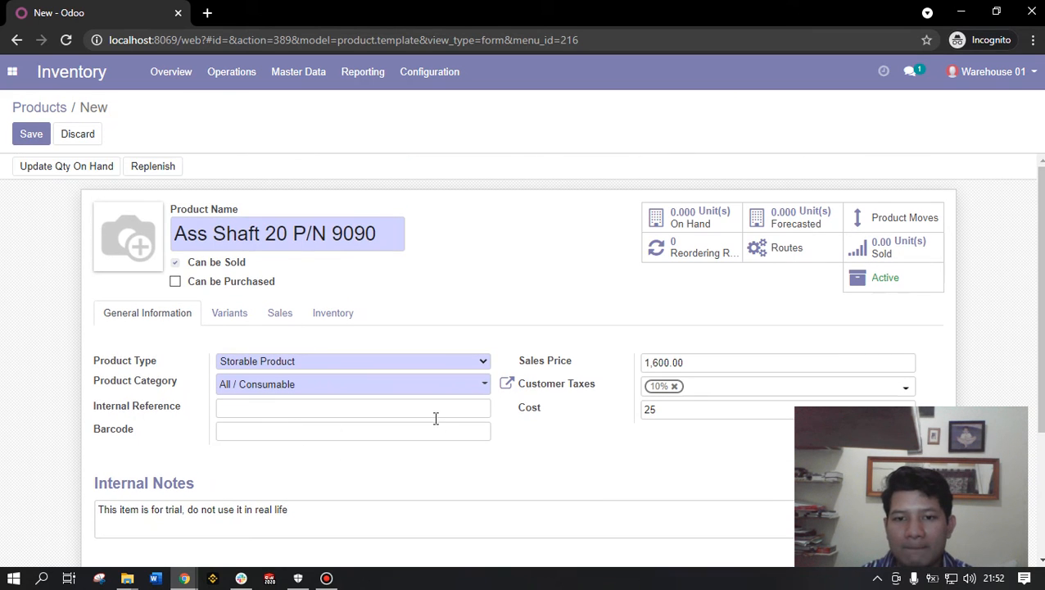
scroll(450, 432, down, 2)
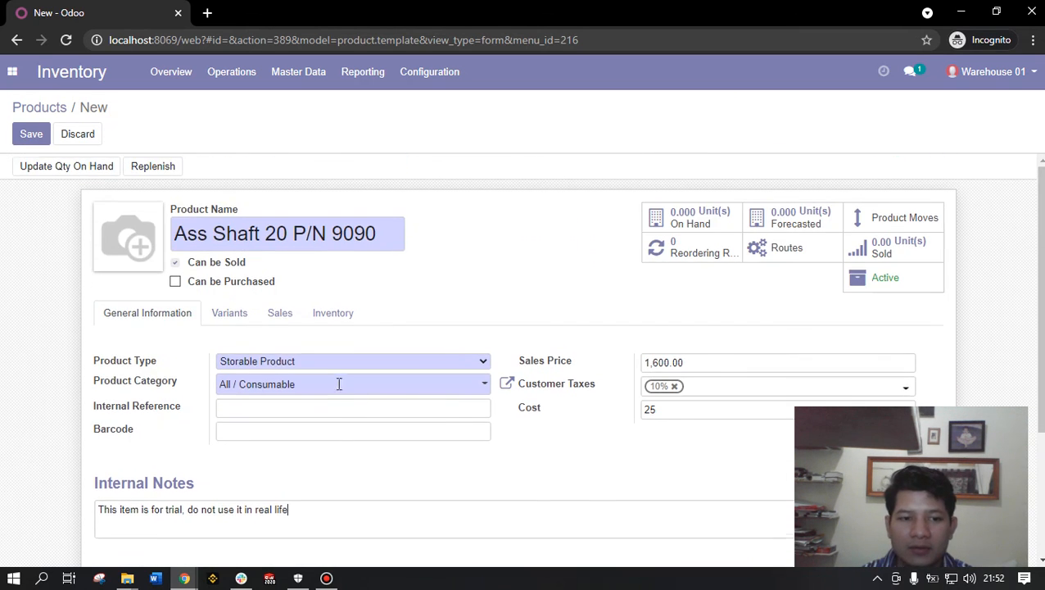
scroll(236, 255, up, 1)
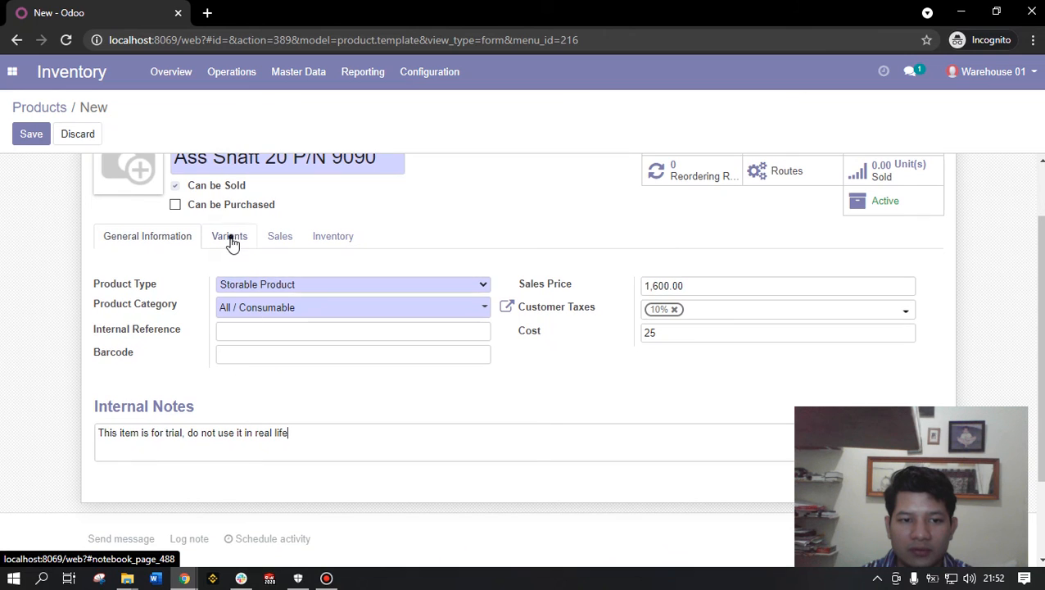
click(232, 240)
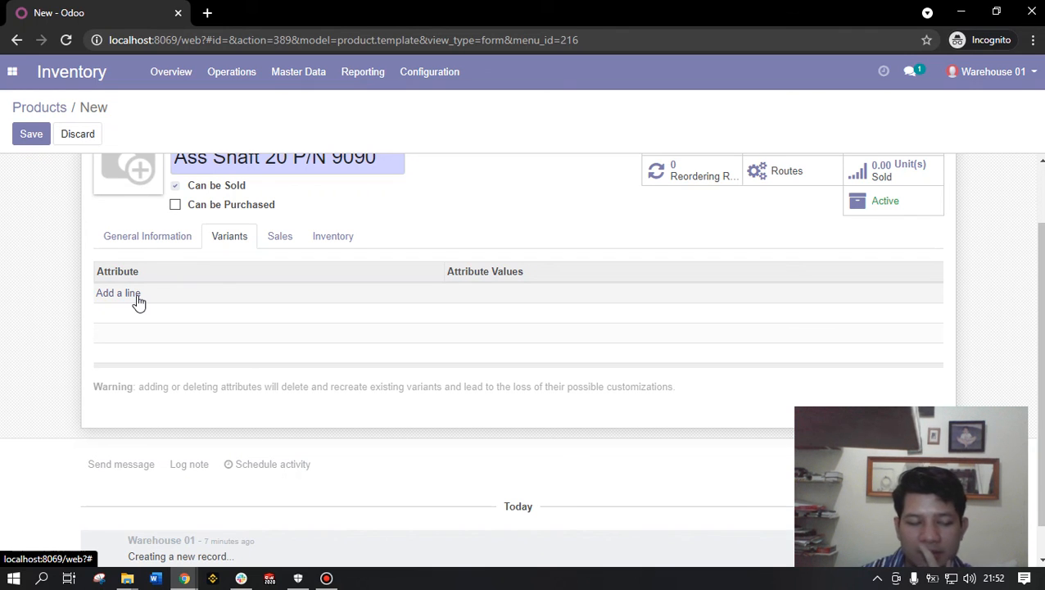
scroll(155, 314, up, 1)
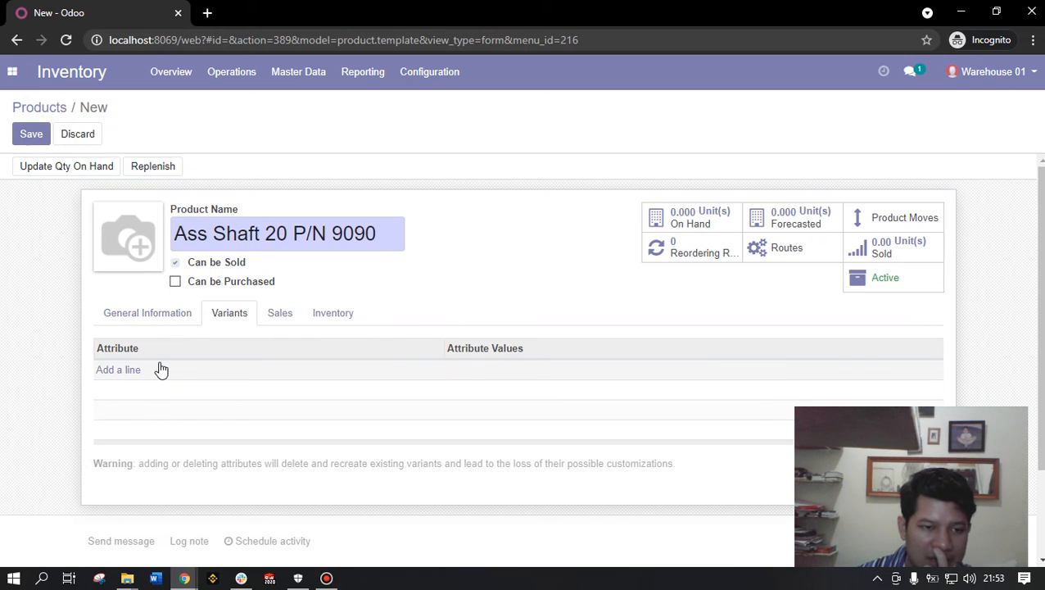
scroll(161, 371, down, 1)
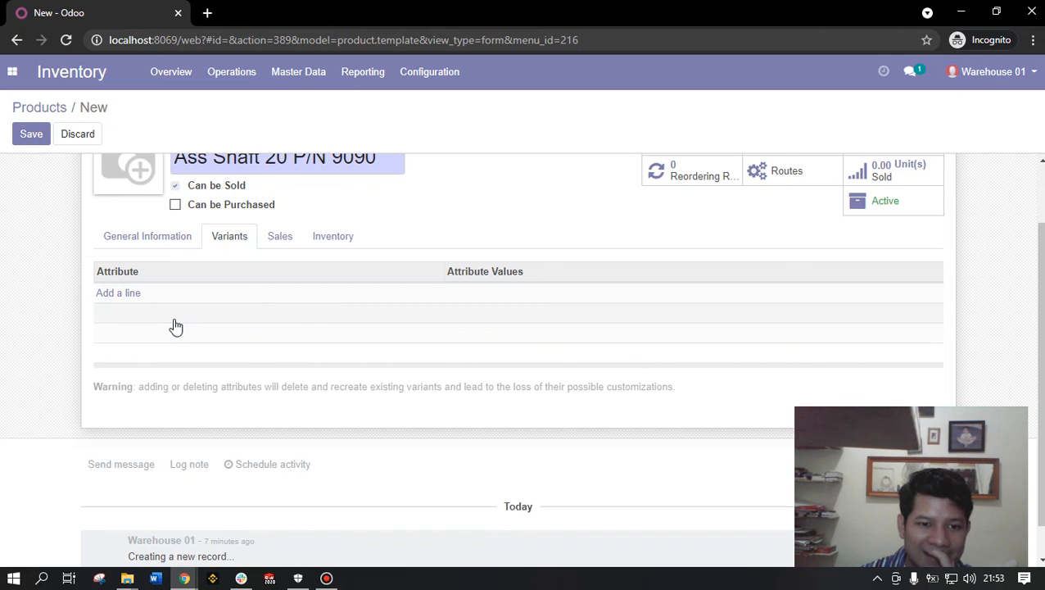
scroll(176, 326, up, 1)
click(284, 323)
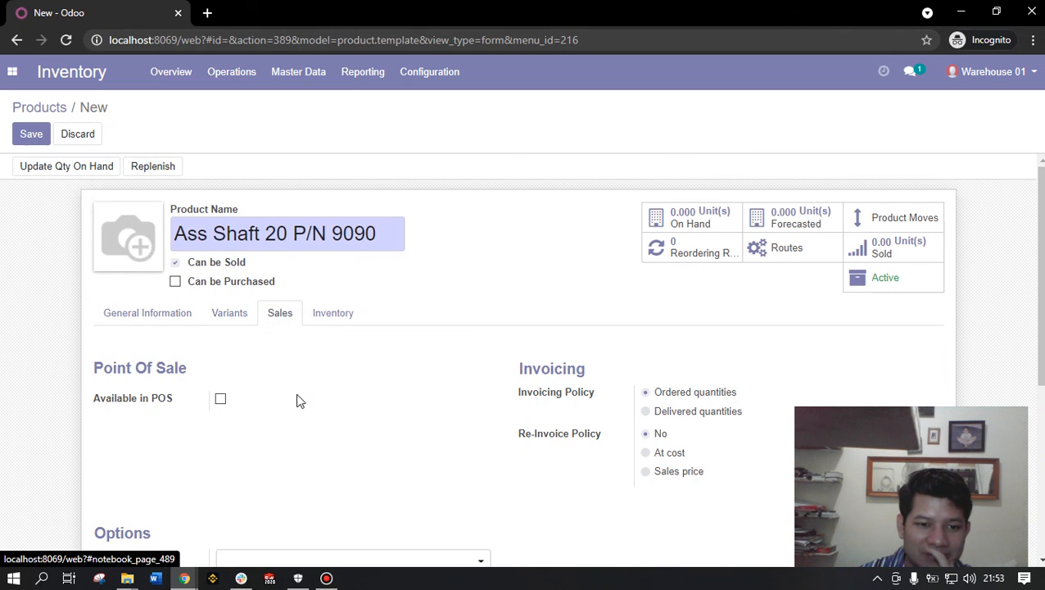
scroll(211, 416, down, 1)
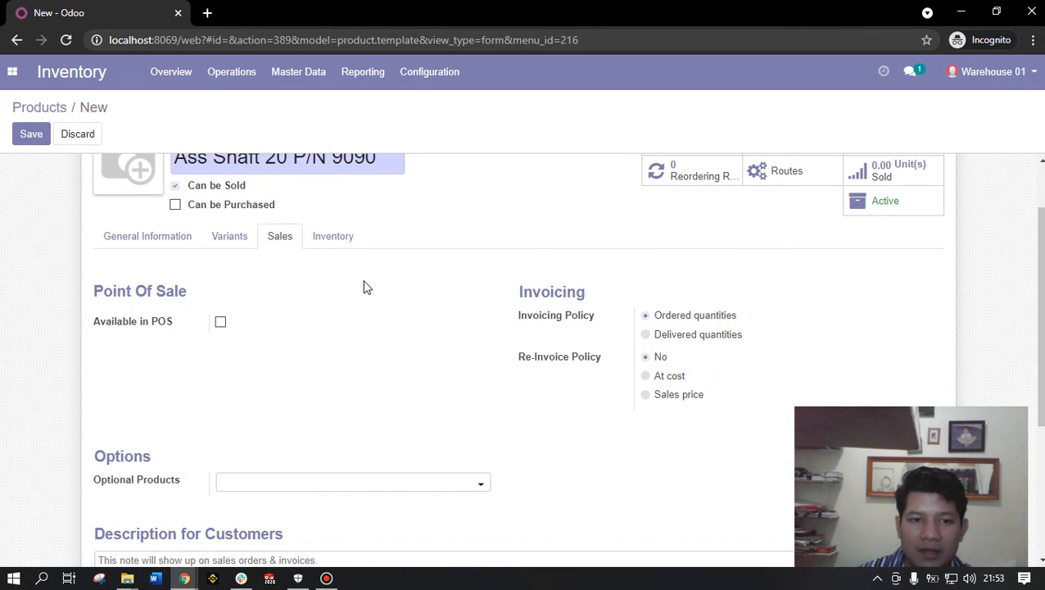
click(342, 237)
scroll(373, 318, down, 1)
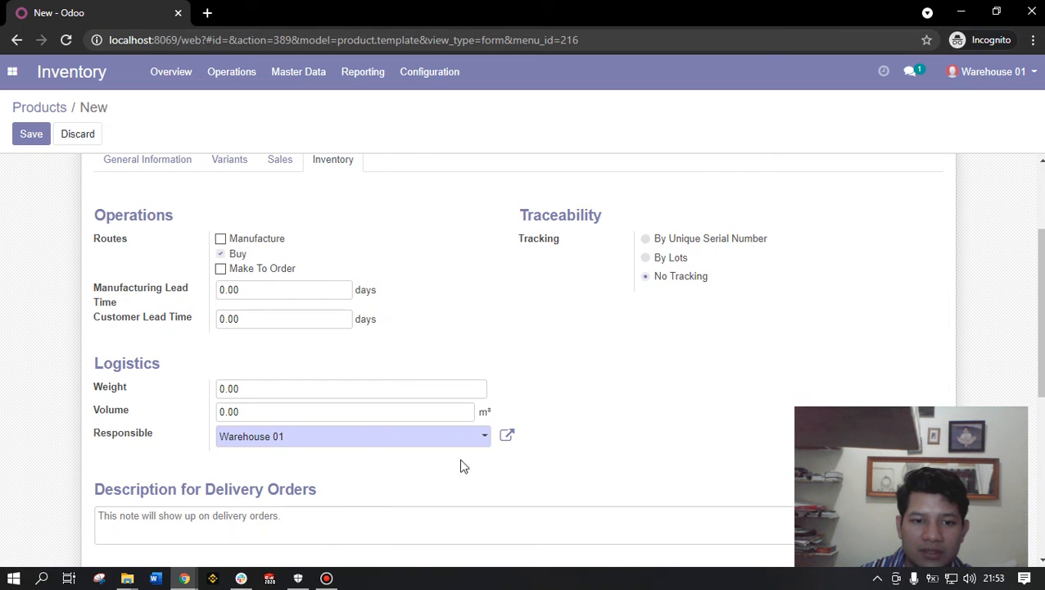
scroll(446, 316, up, 1)
scroll(446, 316, down, 5)
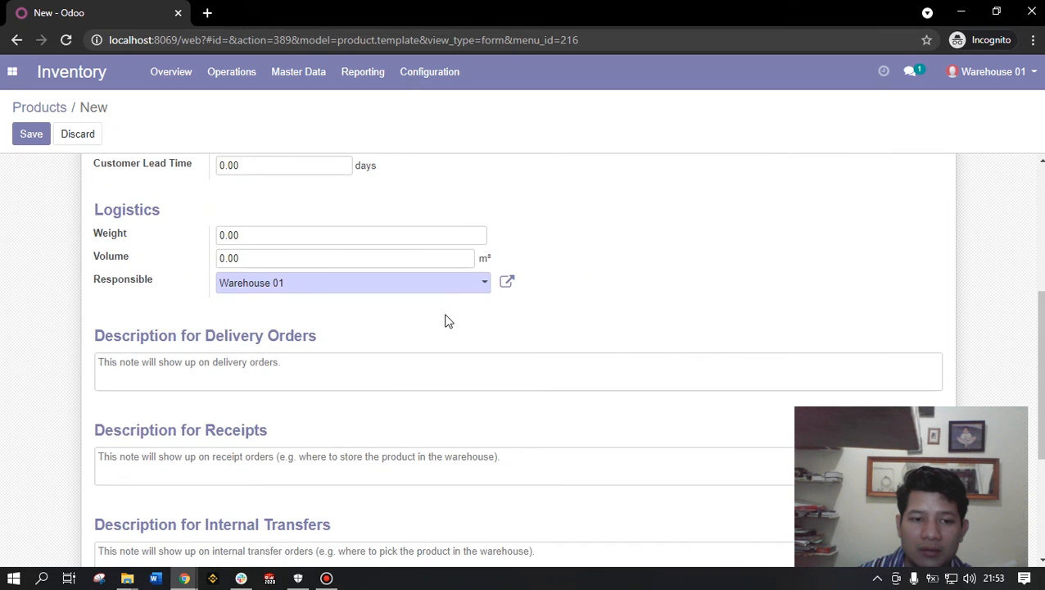
scroll(447, 320, down, 1)
scroll(448, 327, up, 5)
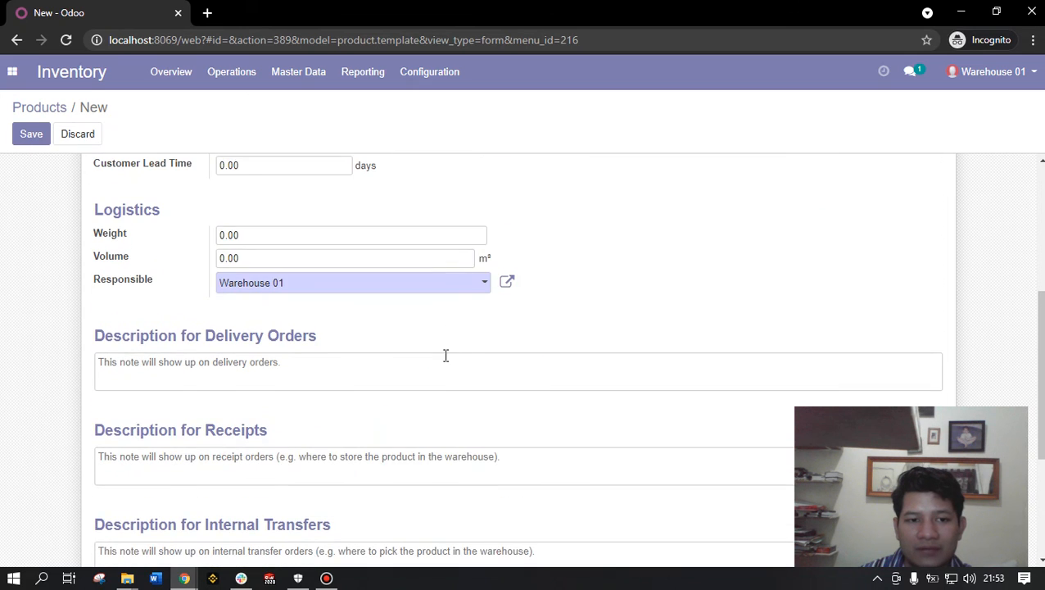
scroll(596, 395, up, 2)
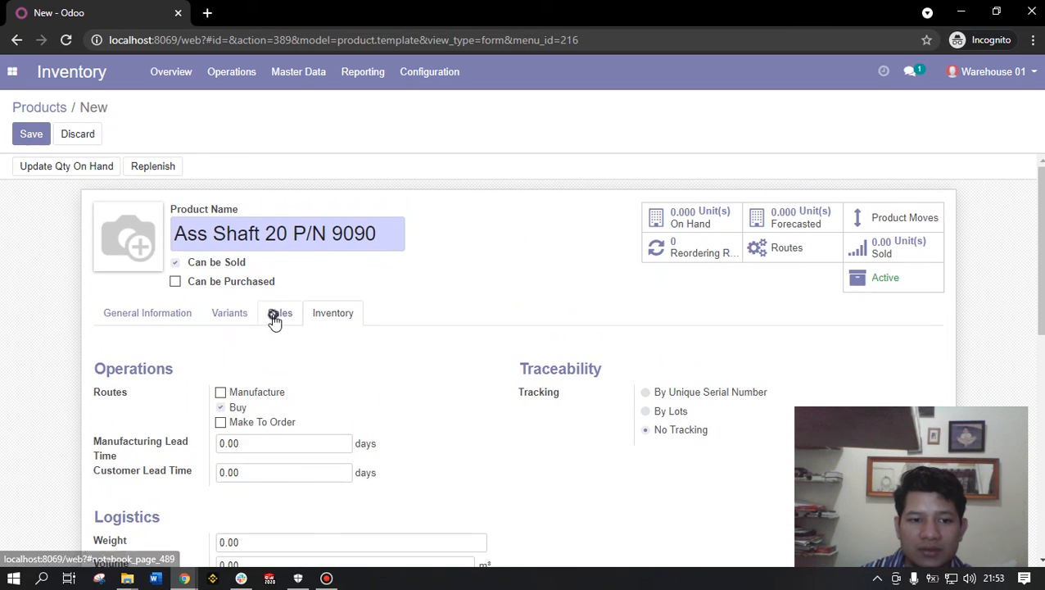
click(232, 319)
click(182, 318)
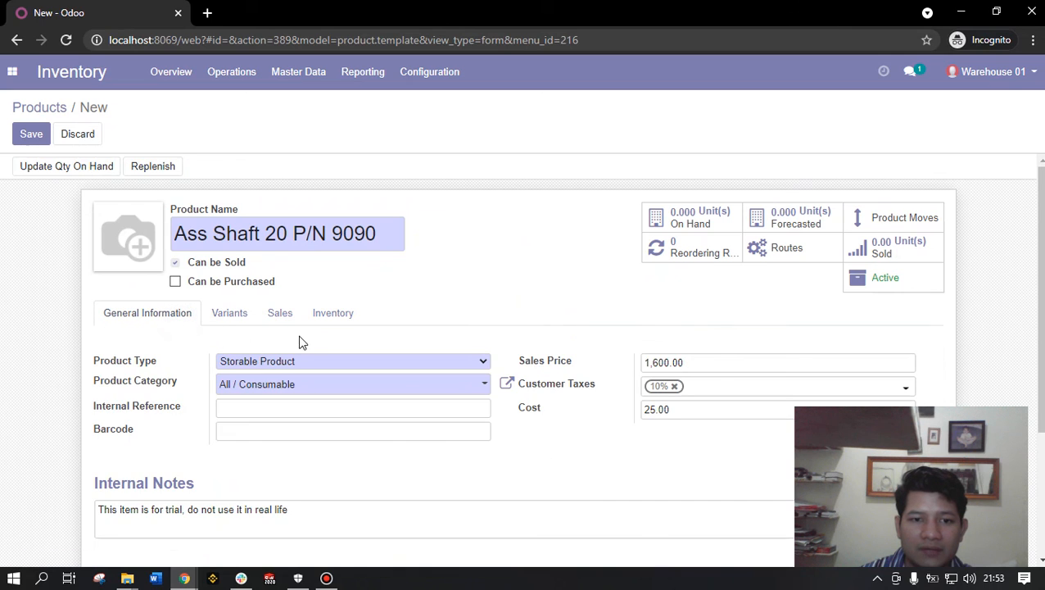
- Save Ass Shaft 20 P/N 9090 and locate it in the Products catalogue at Rp 1,600.00
click(34, 137)
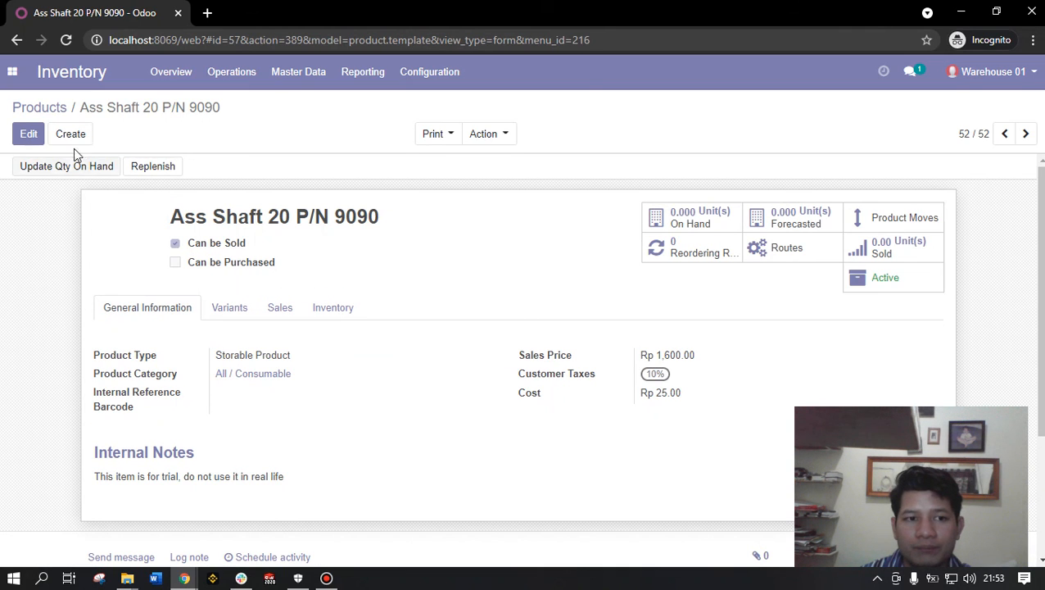
click(37, 108)
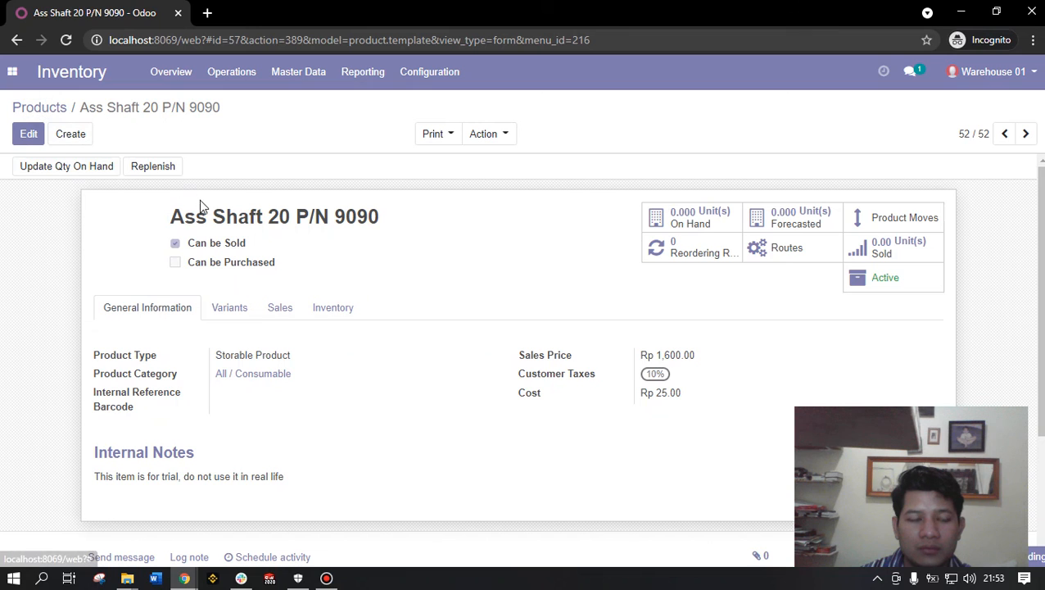
scroll(373, 303, down, 1)
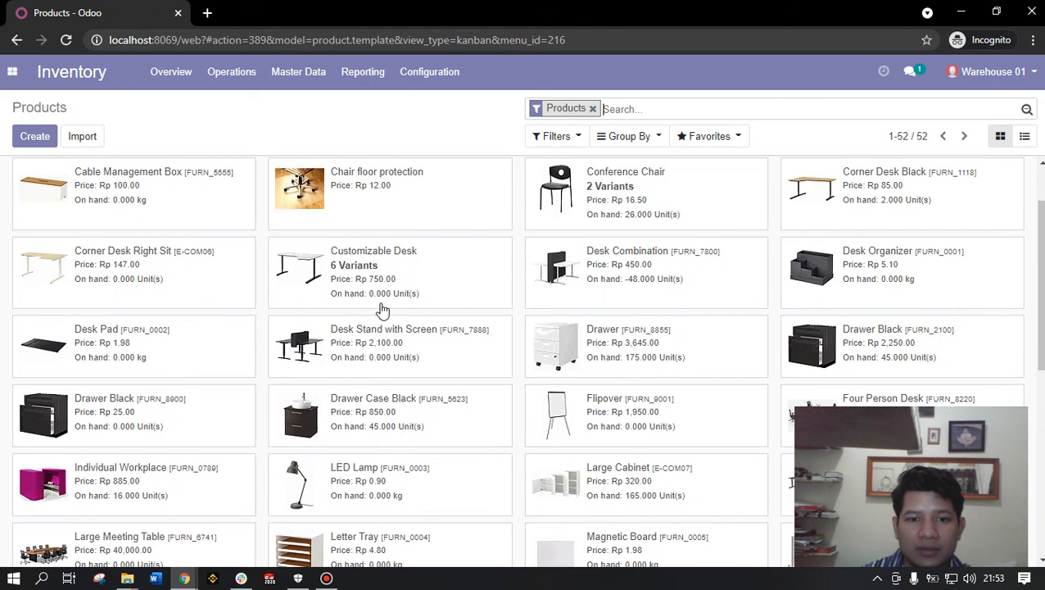
scroll(381, 341, up, 1)
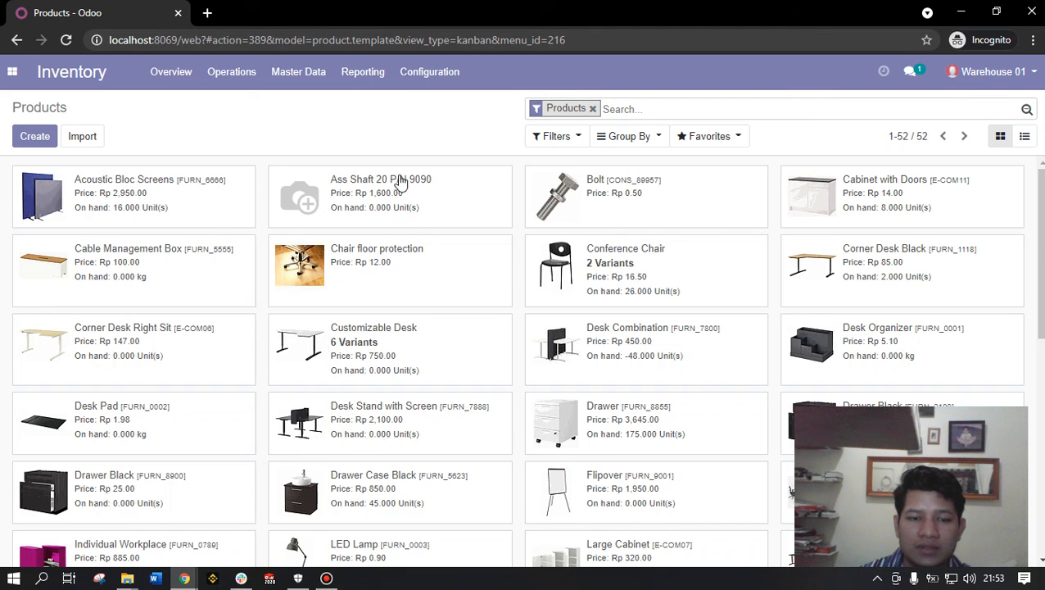
scroll(447, 246, down, 4)
scroll(450, 333, down, 2)
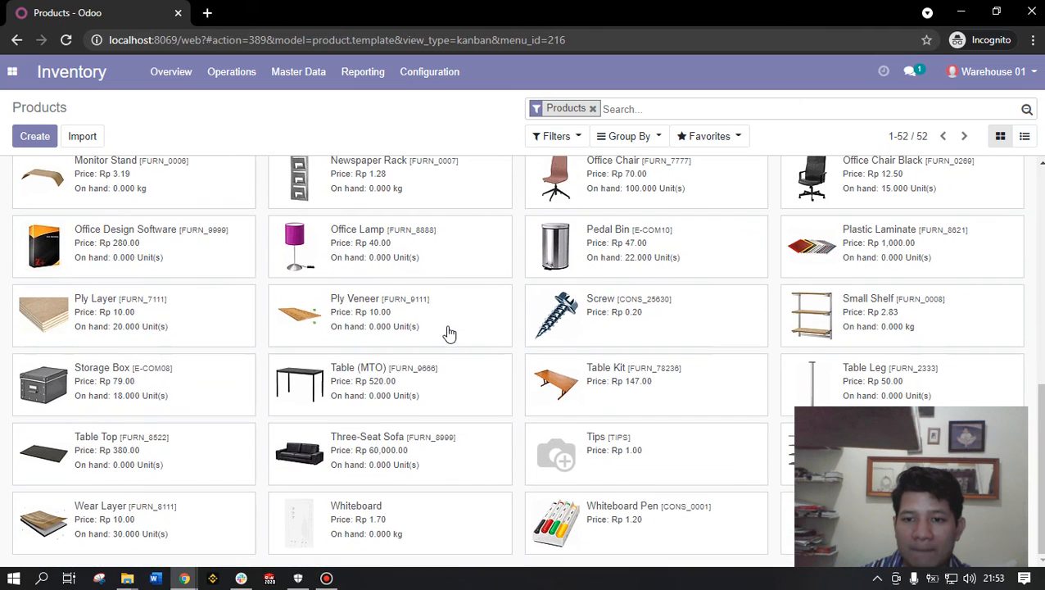
scroll(453, 328, up, 6)
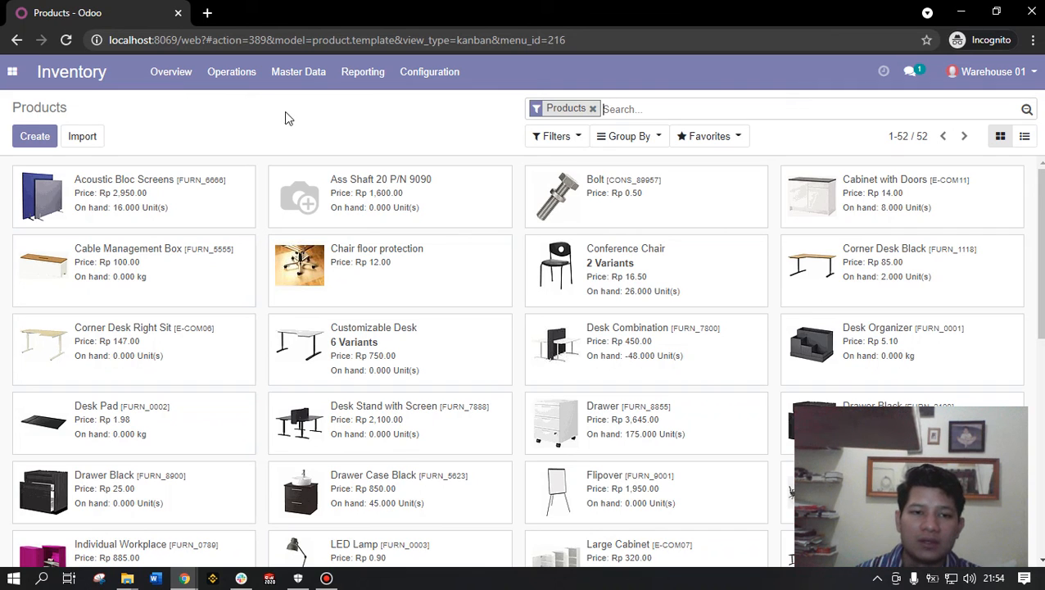
click(308, 86)
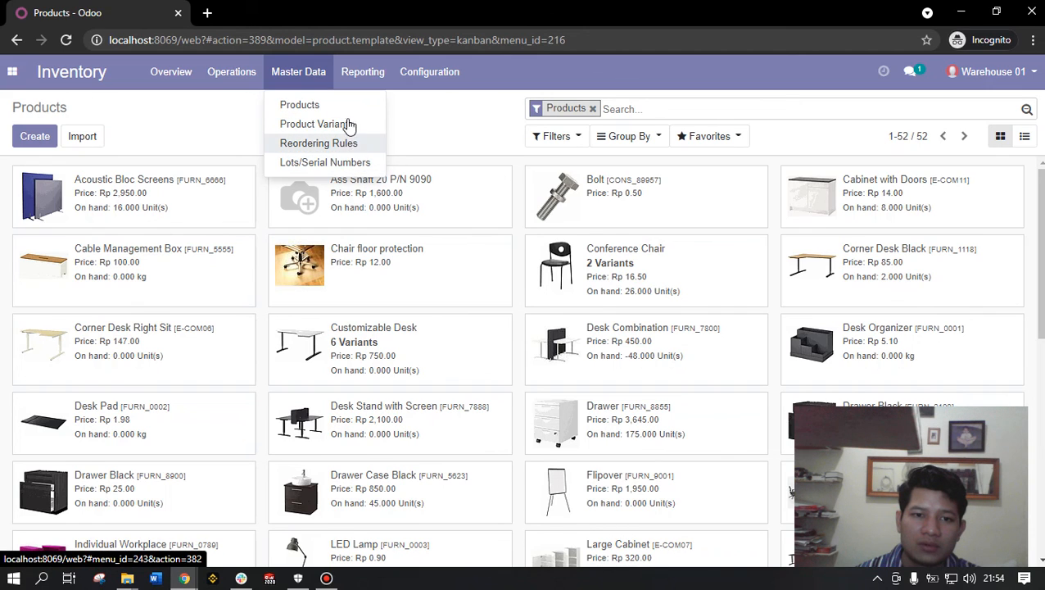
click(435, 131)
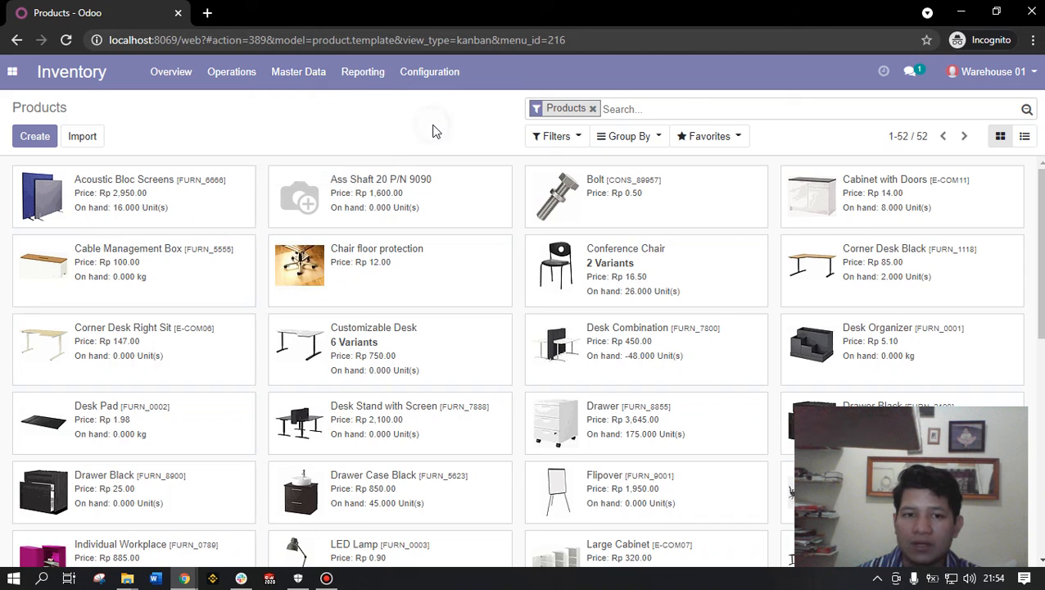